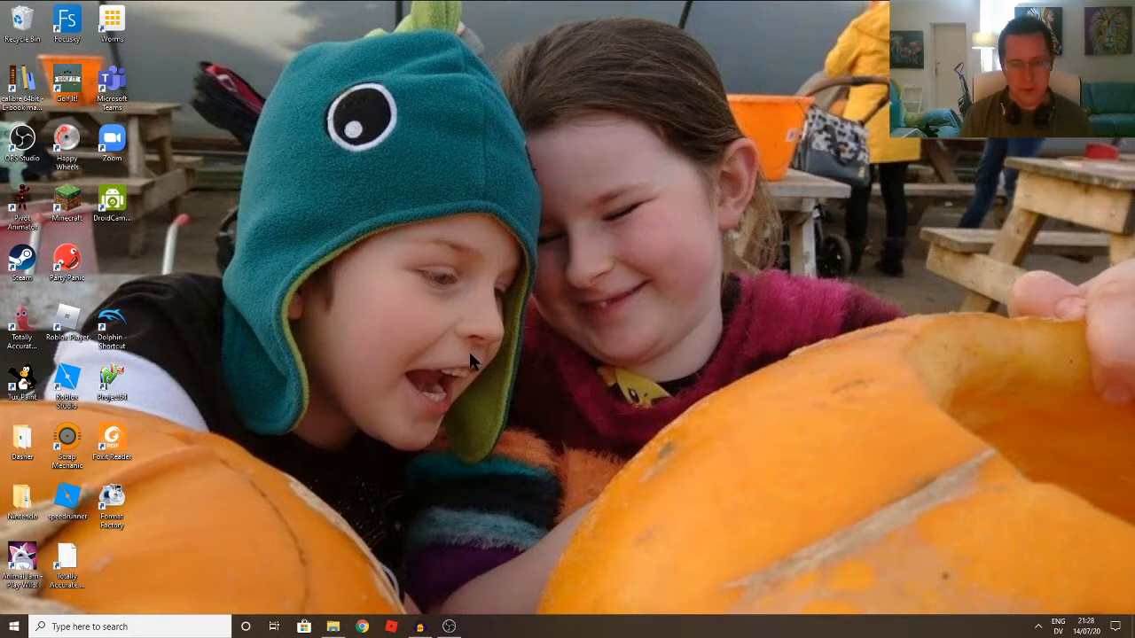
Open youtube.com in Chrome, play The Final Battle [Part 1] Justice League clip from 0:49, and pause it at about 0:58.
text(youtube.com)
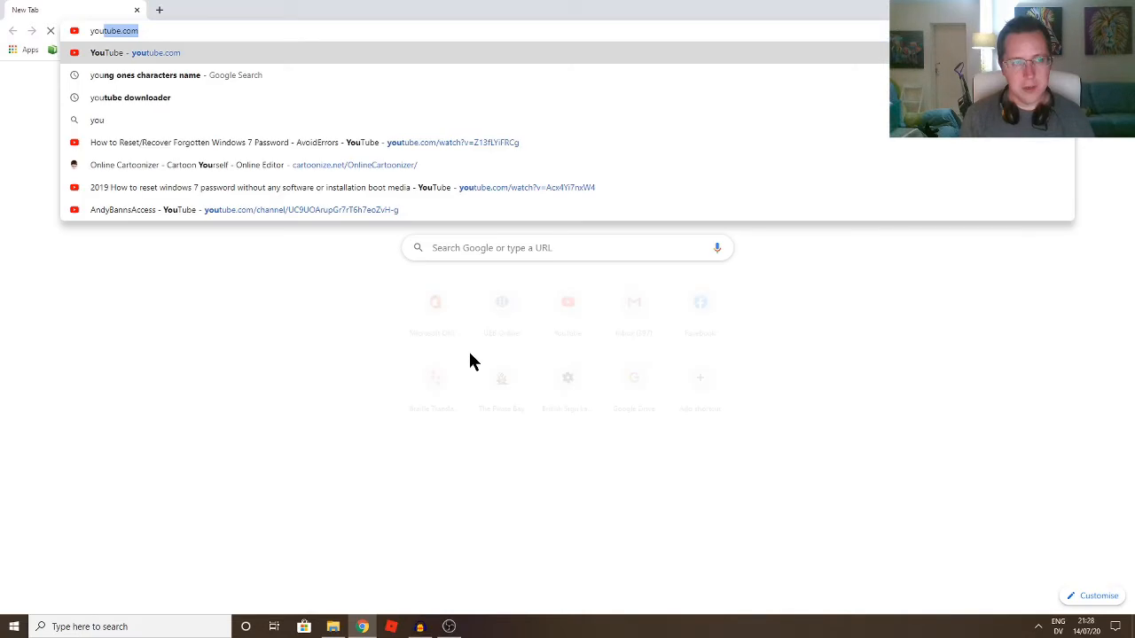
key(Return)
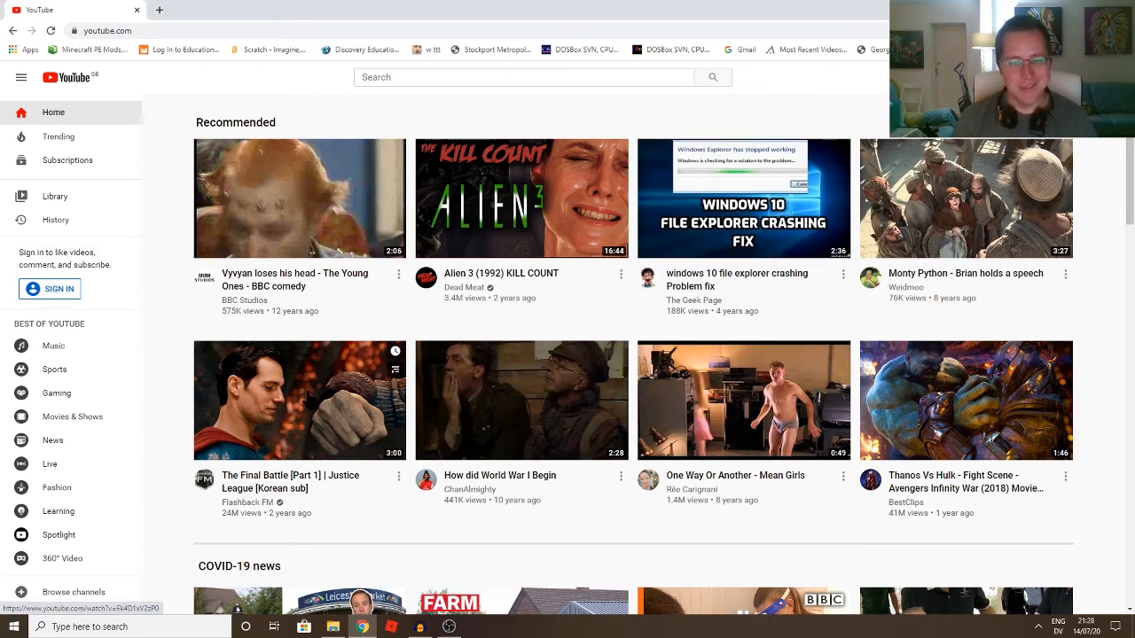
click(299, 399)
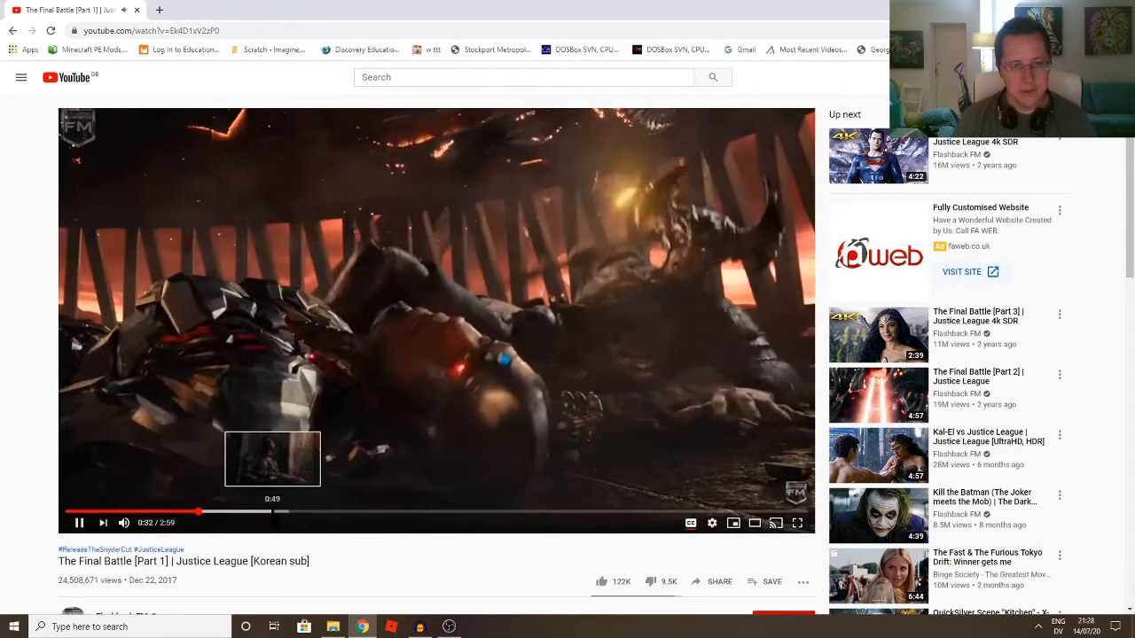
click(272, 512)
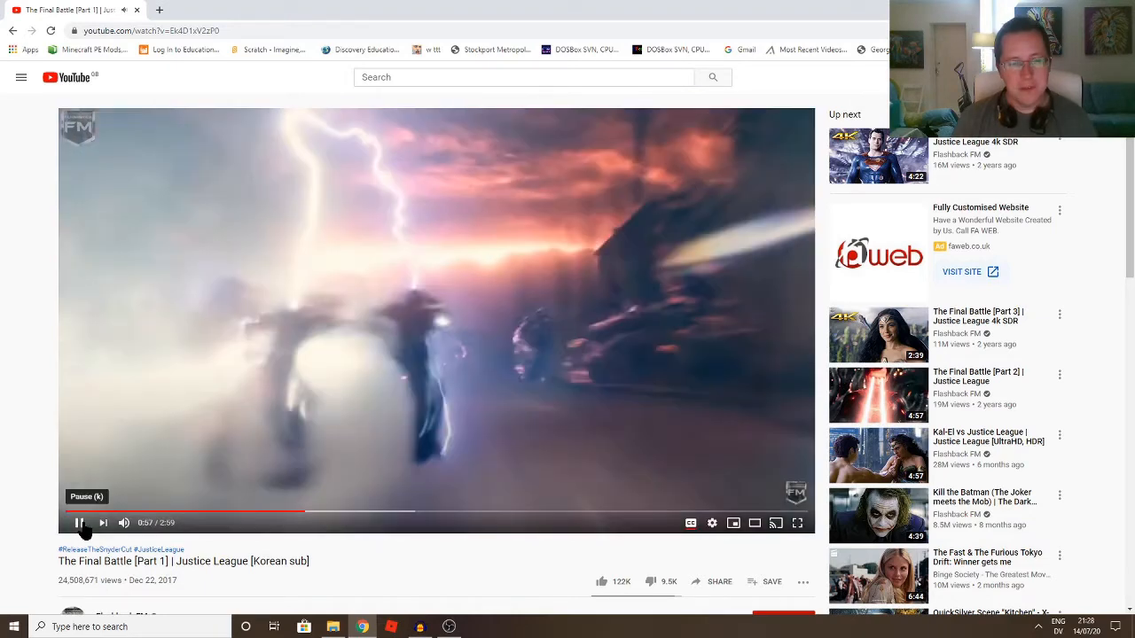
click(78, 524)
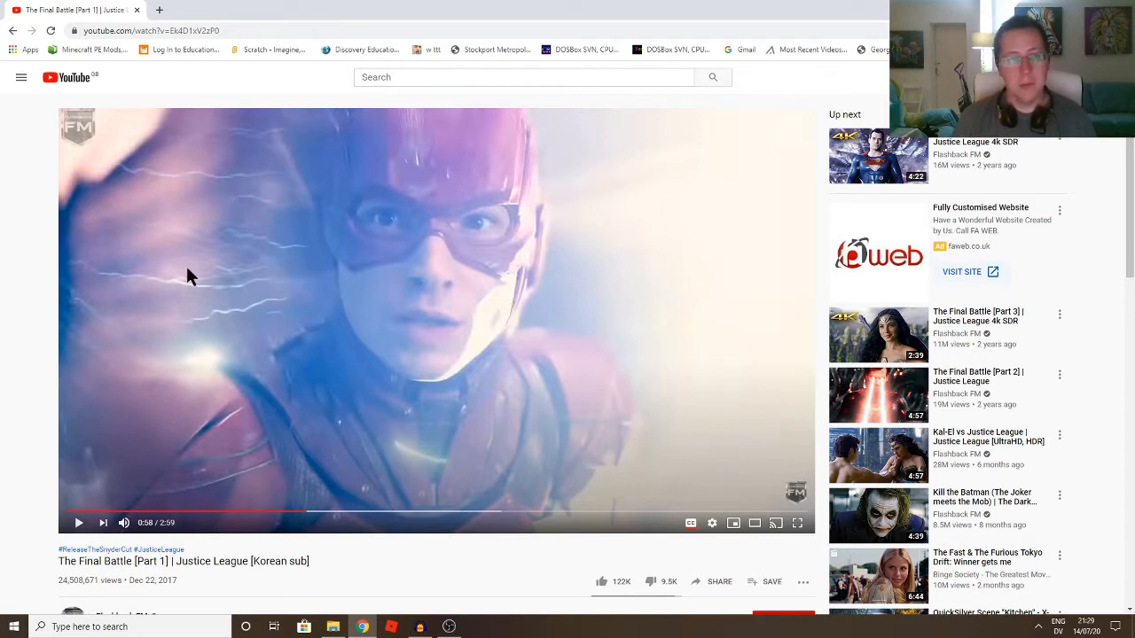
Search YouTube for "young ones" and open the BBC Studios clip Cornflakes, Cornflakes, Cornflakes.
click(440, 75)
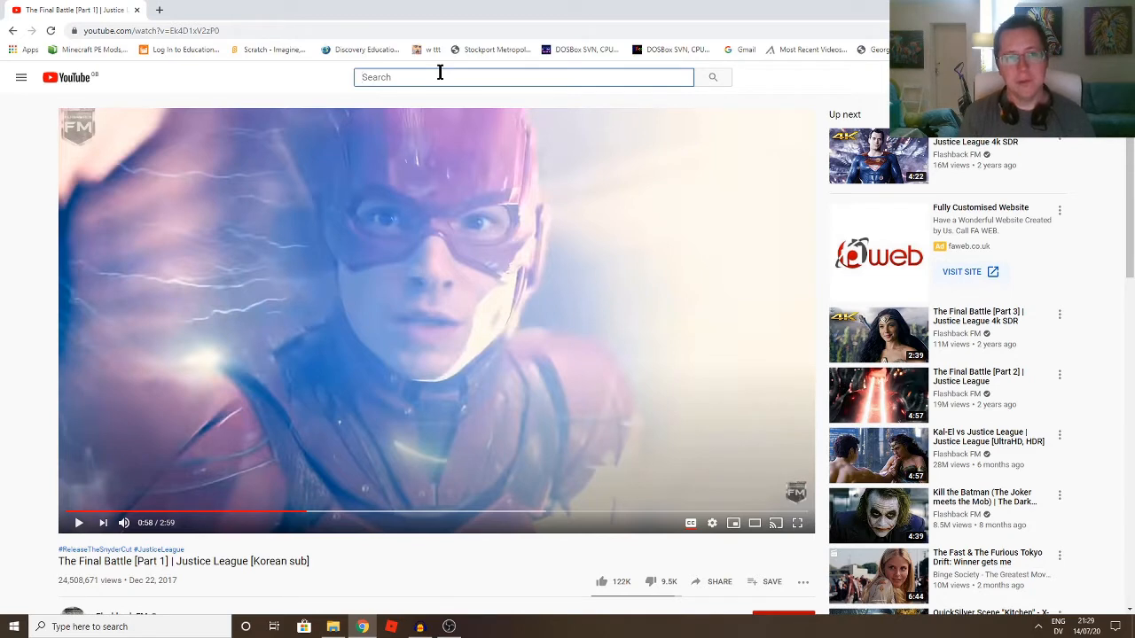
text(young ones)
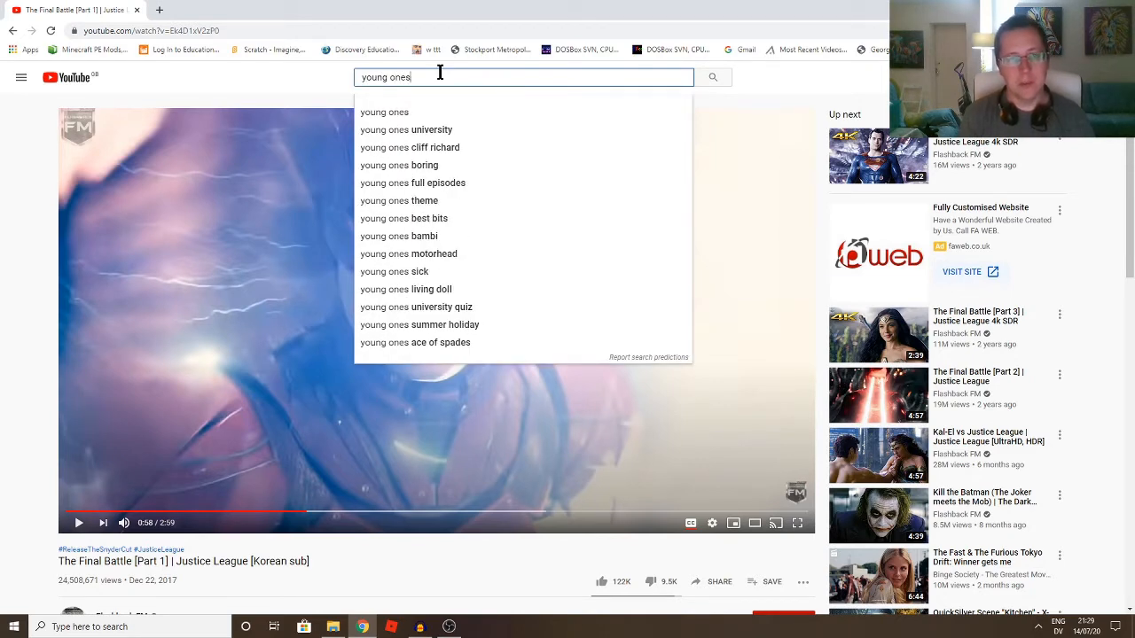
key(Return)
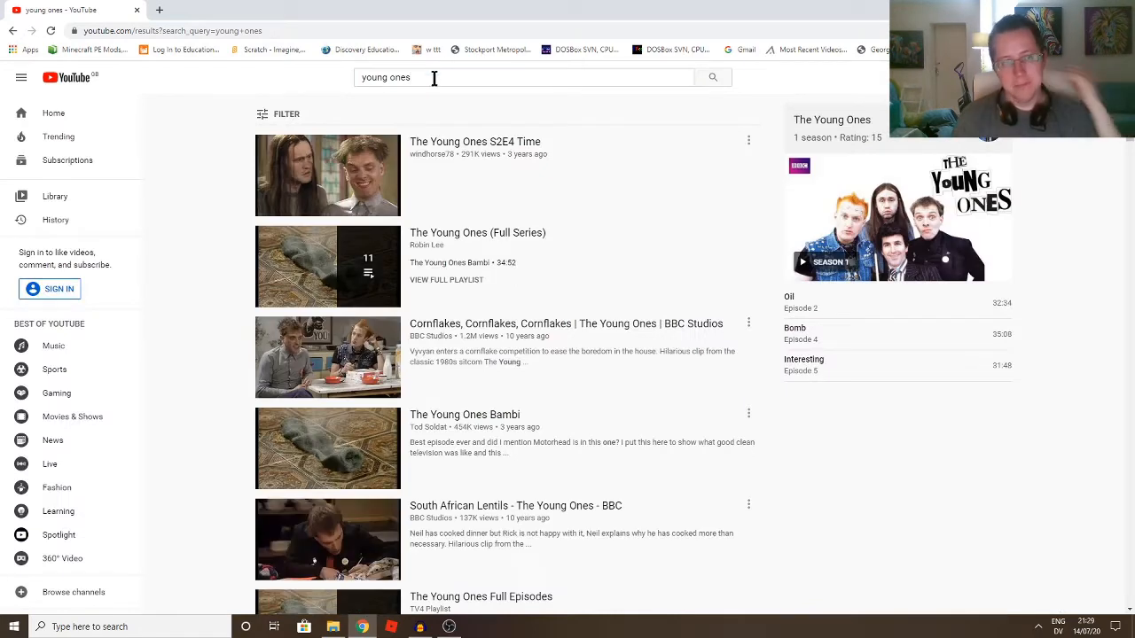
click(467, 327)
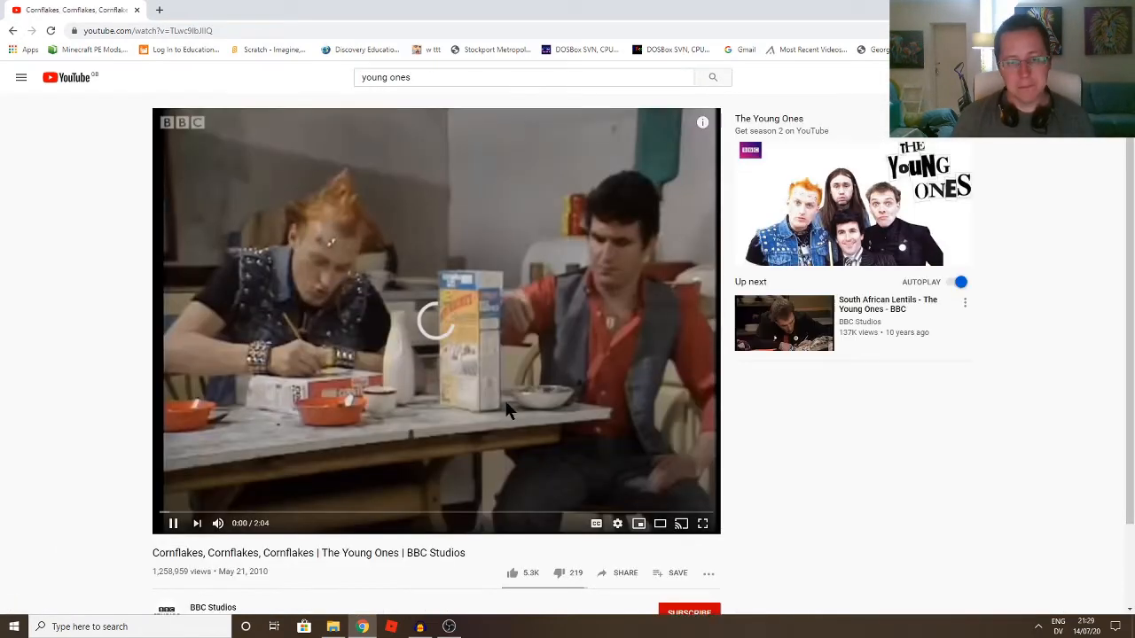
Watch the clip with subtitles turned on from about 0:26, pause it at about 0:40, and close the browser.
click(595, 524)
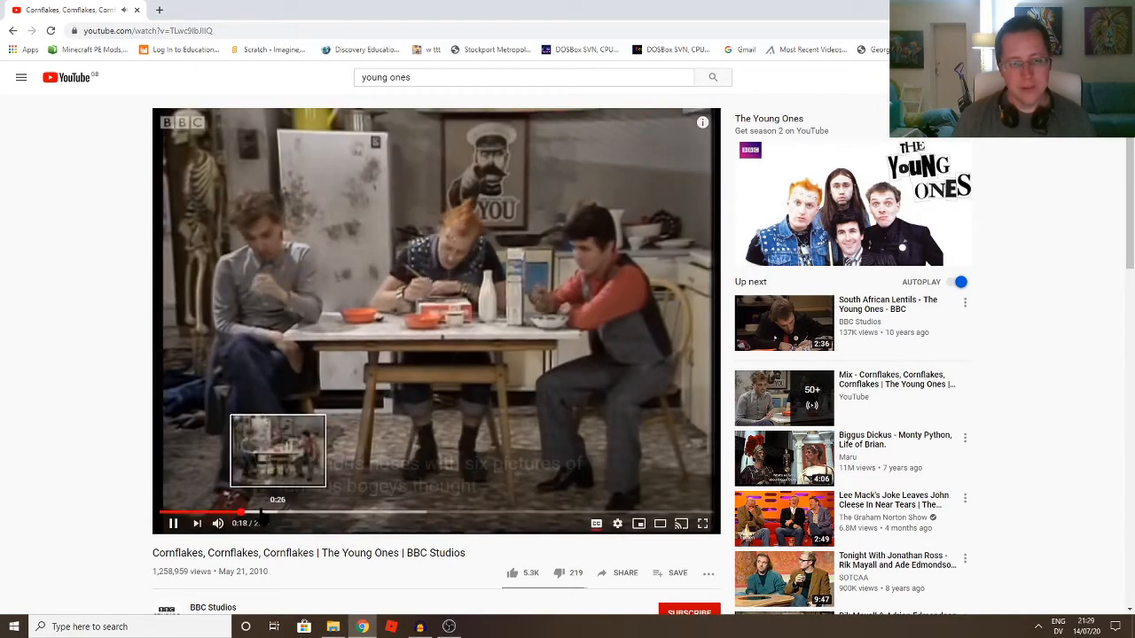
click(259, 512)
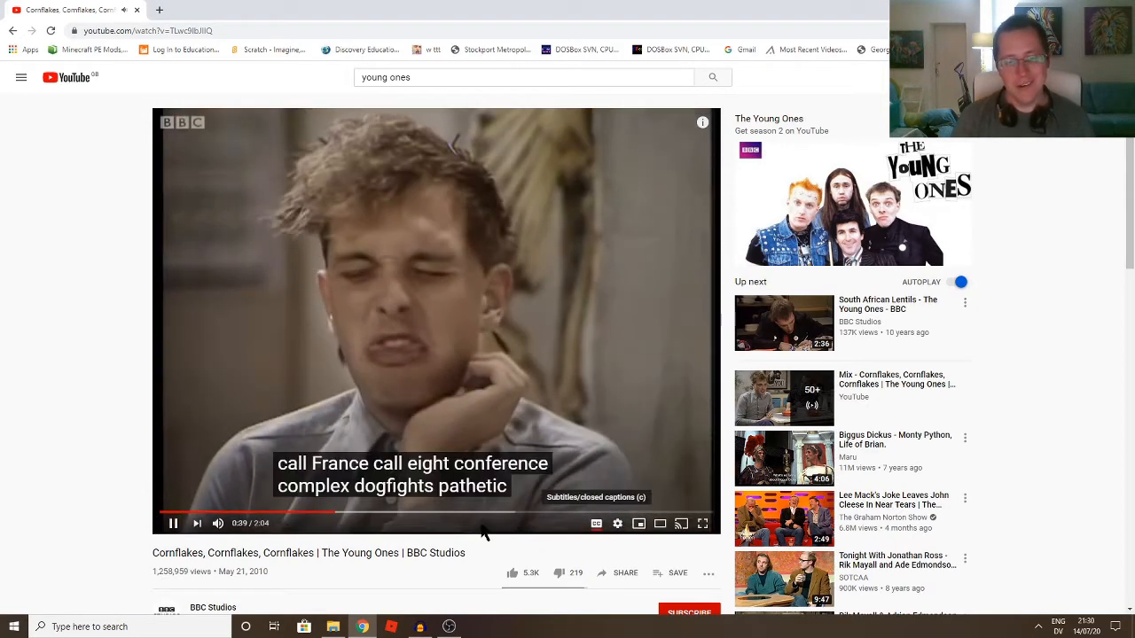
click(173, 523)
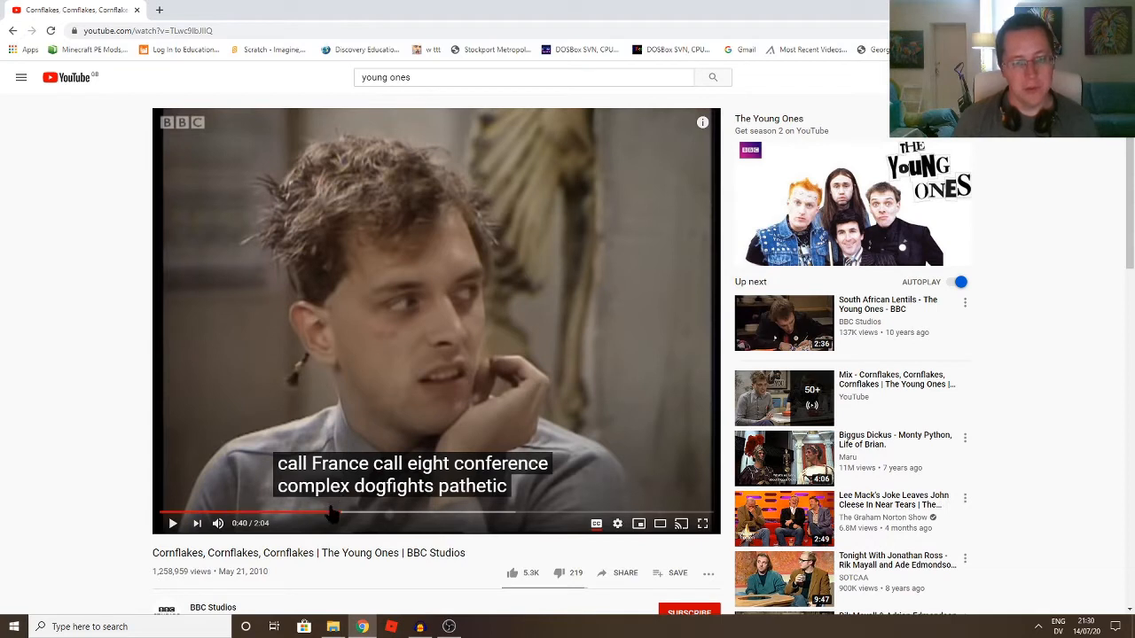
right_click(448, 523)
click(101, 410)
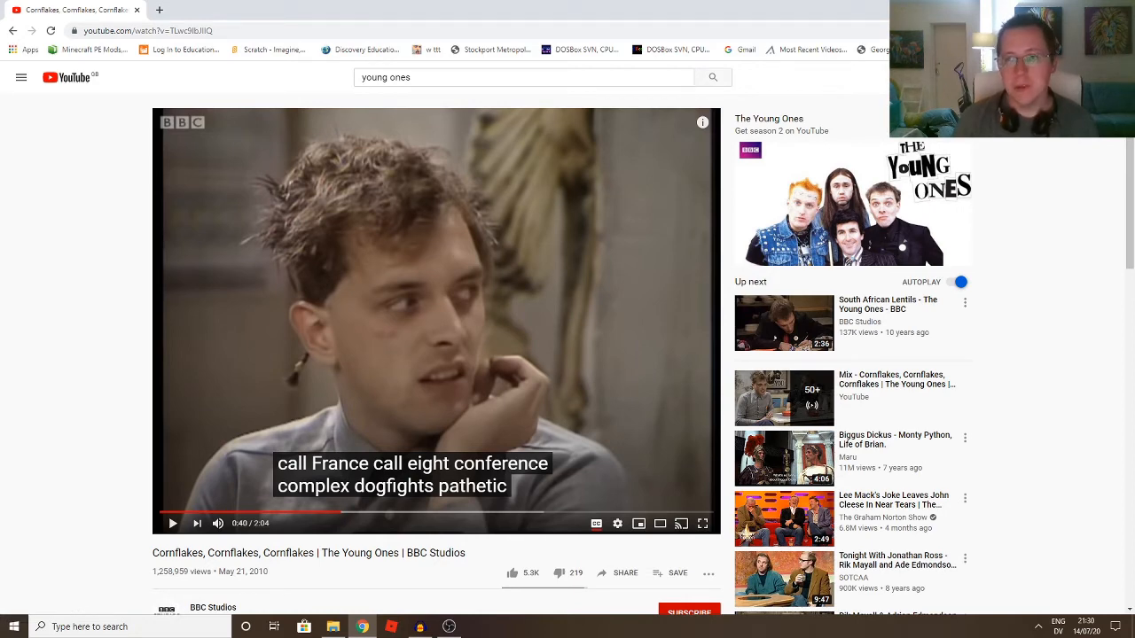
click(1120, 9)
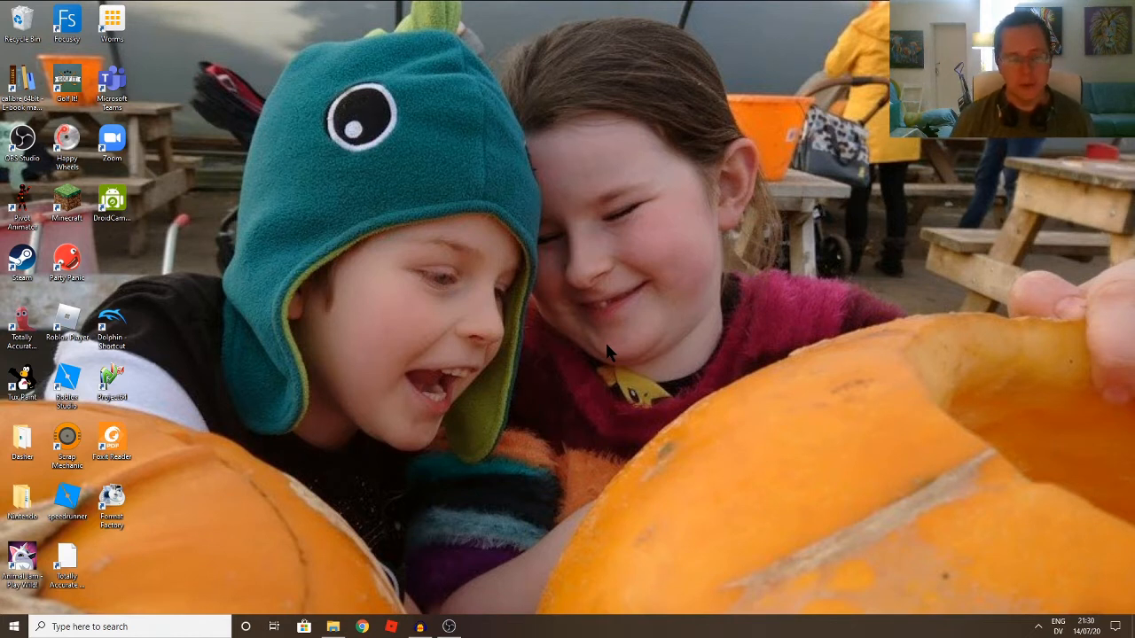
Open 20200714_210831.mp4 from the Videos folder in VLC media player, declining the crash report, and leave it paused at 00:00.
click(336, 630)
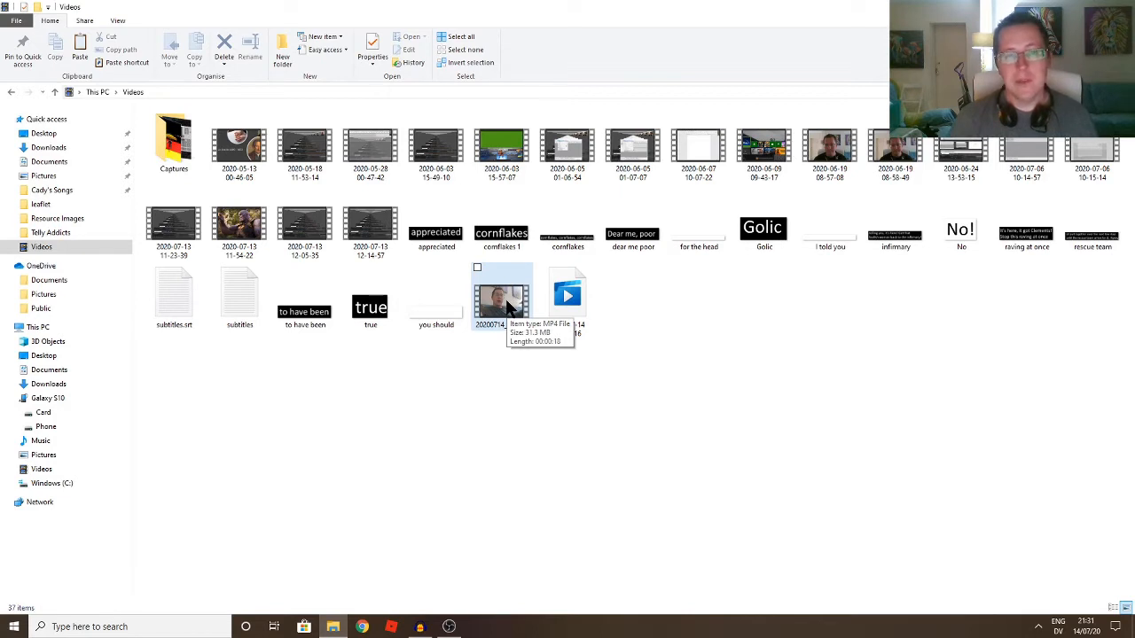
right_click(508, 305)
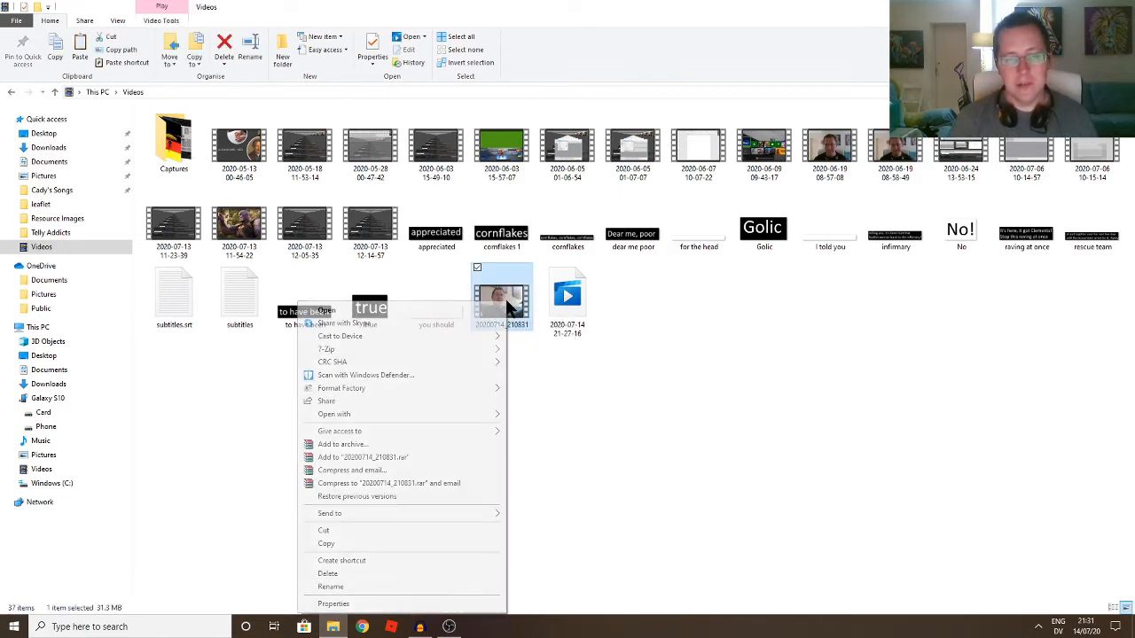
mouse_move(472, 413)
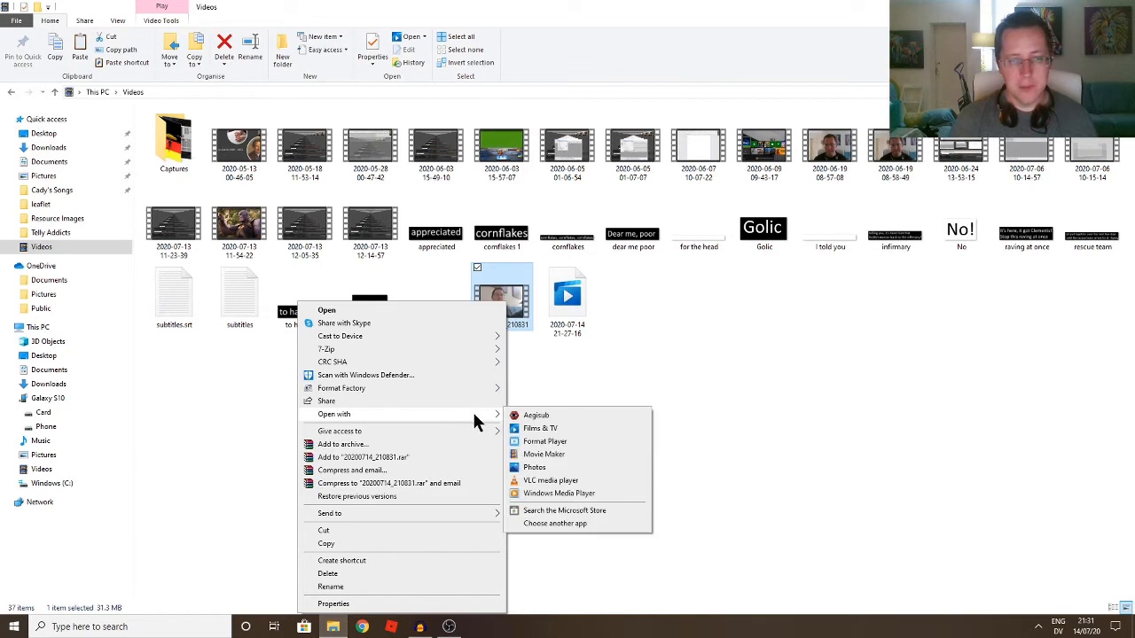
click(561, 482)
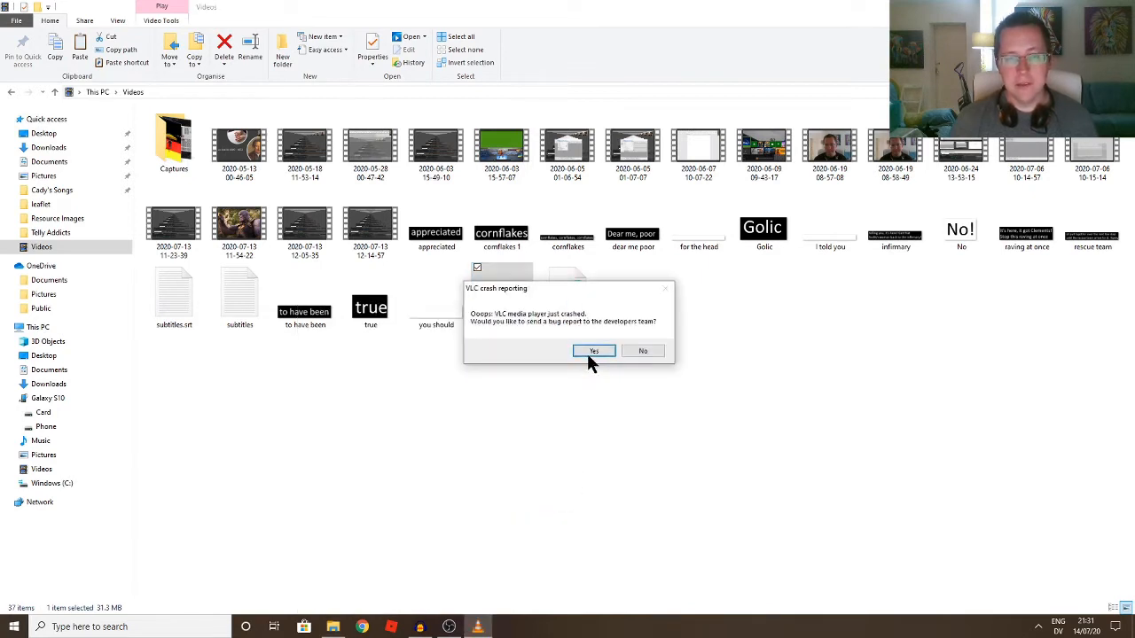
click(643, 351)
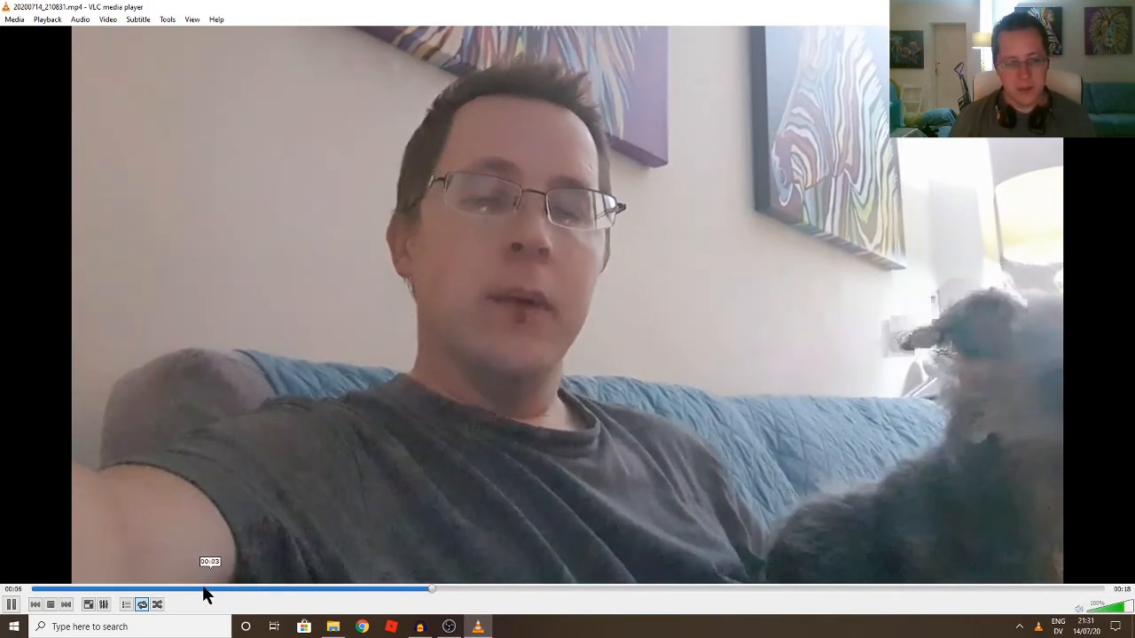
click(12, 606)
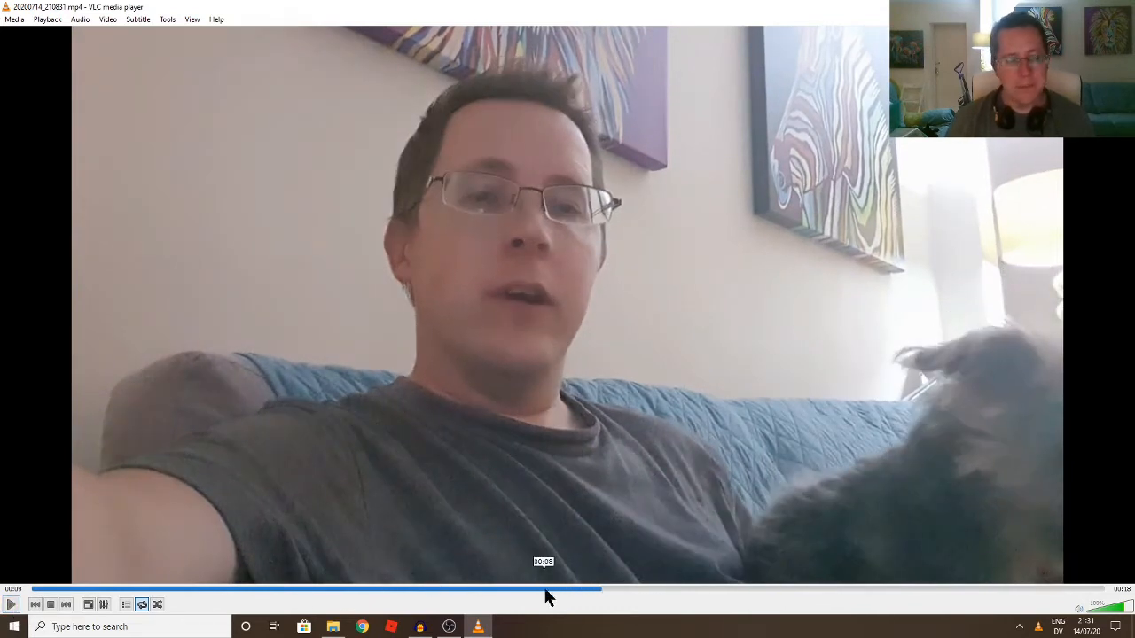
drag(600, 588, 16, 590)
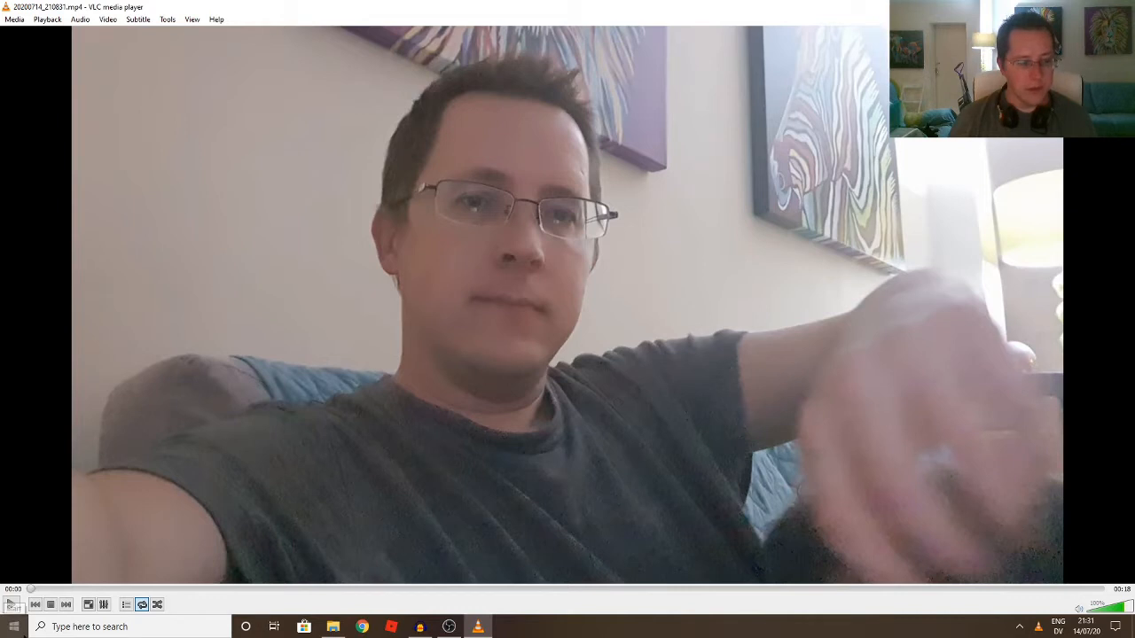
Open Notepad and save a new blank document as youtube.srt in the Videos folder.
click(13, 606)
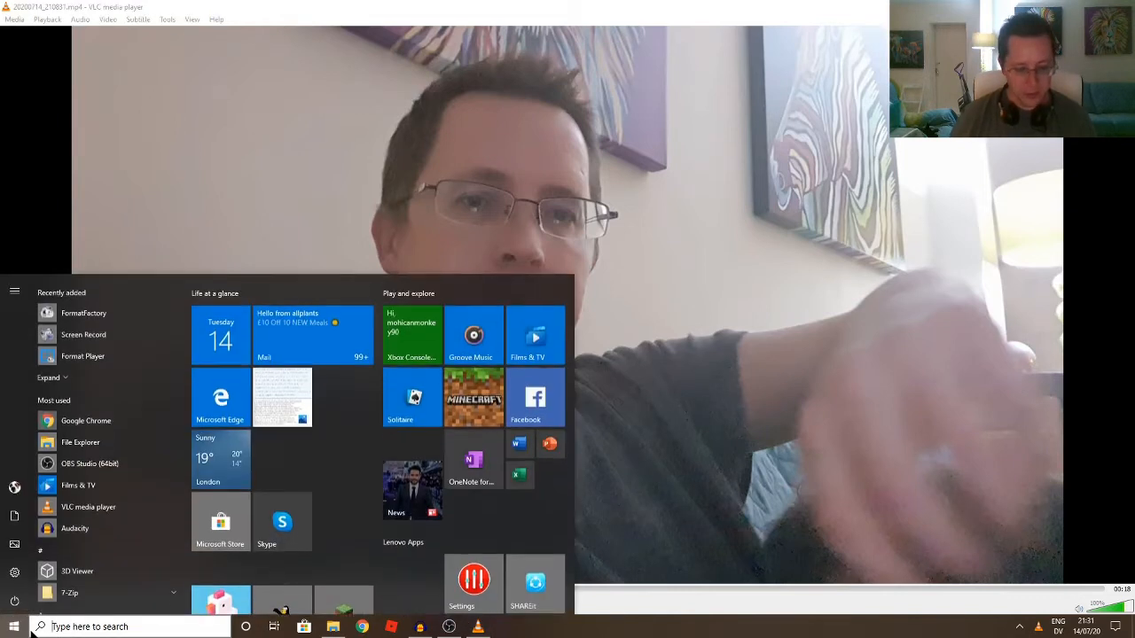
text(ro)
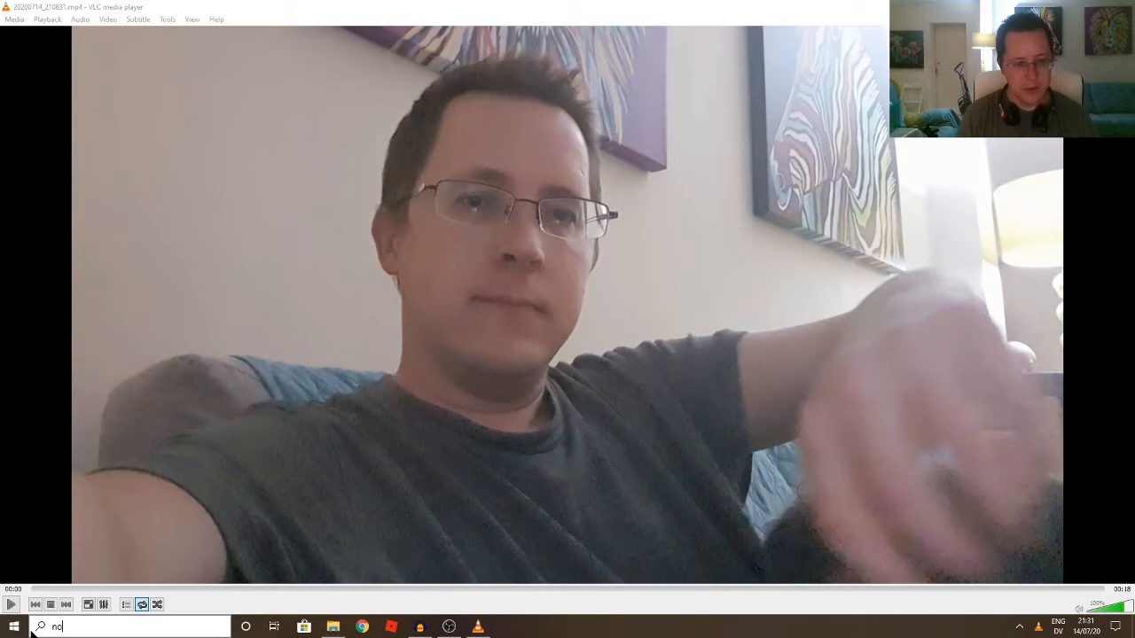
key(Return)
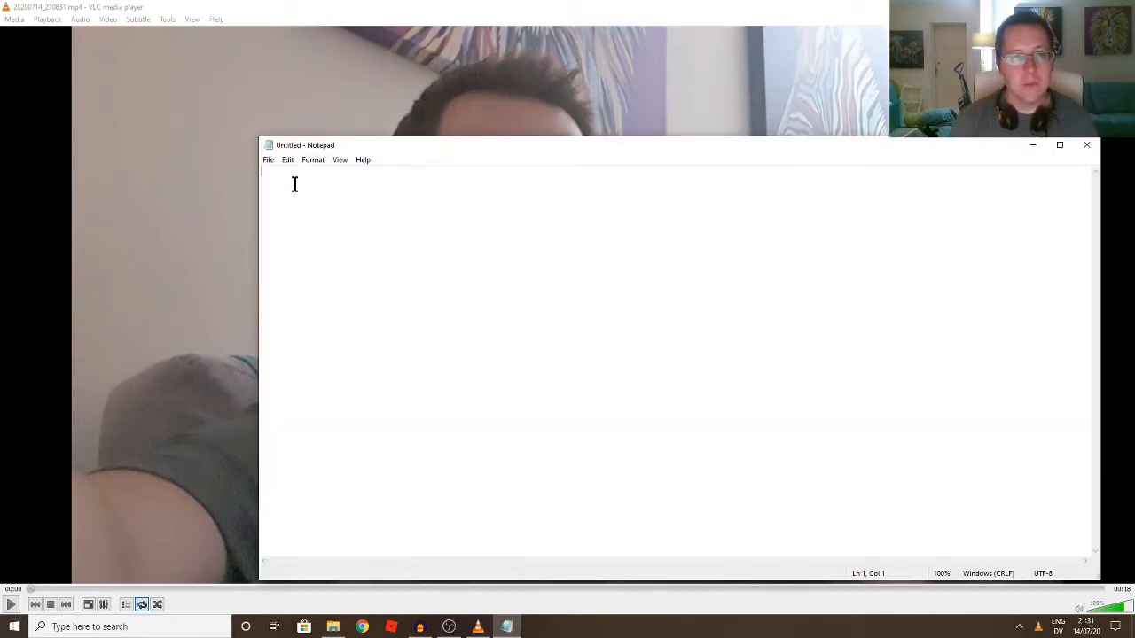
click(268, 160)
click(294, 215)
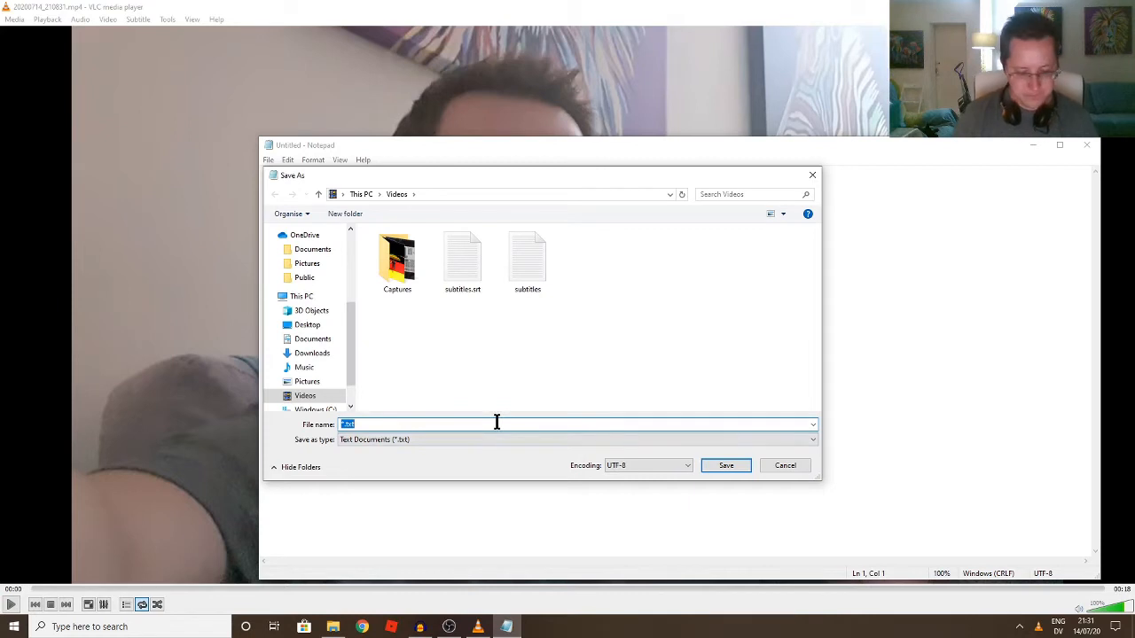
text(yout)
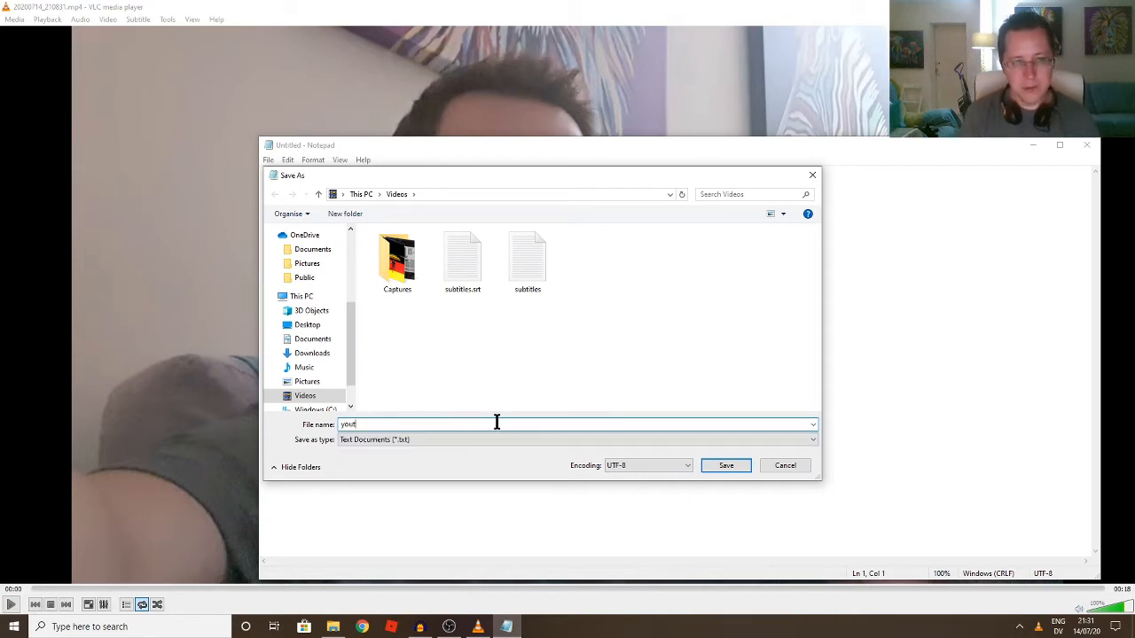
text(ube.srt)
key(Return)
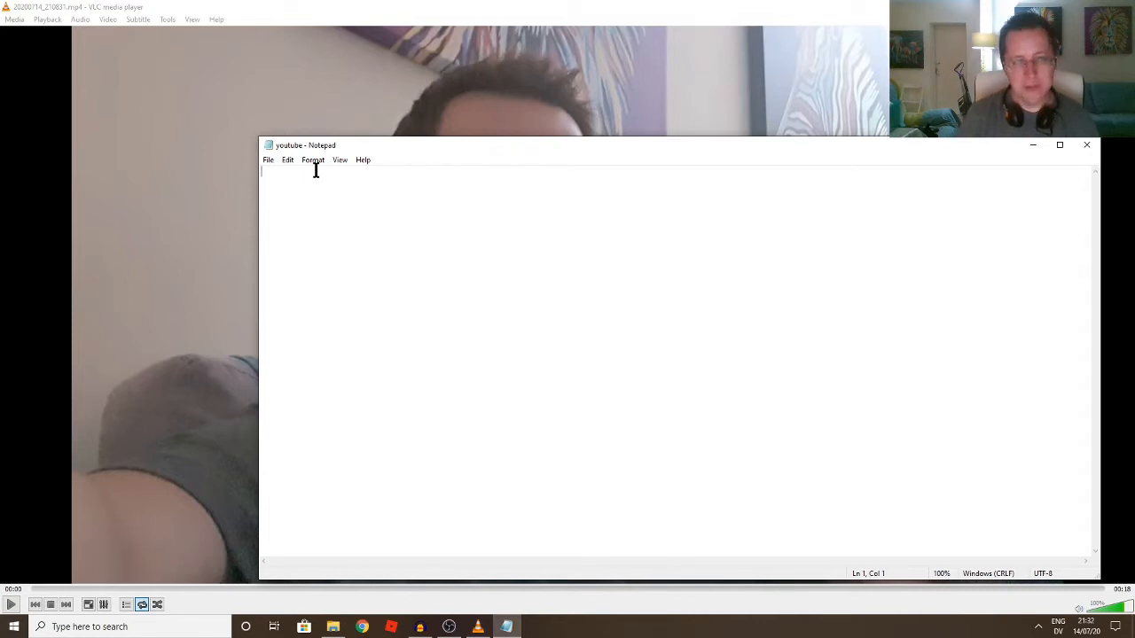
Enter the subtitle timing line 00:00:00,00 --> 00:00:00,00 on the first line of the subtitle file.
text(00)
key(shift+F10)
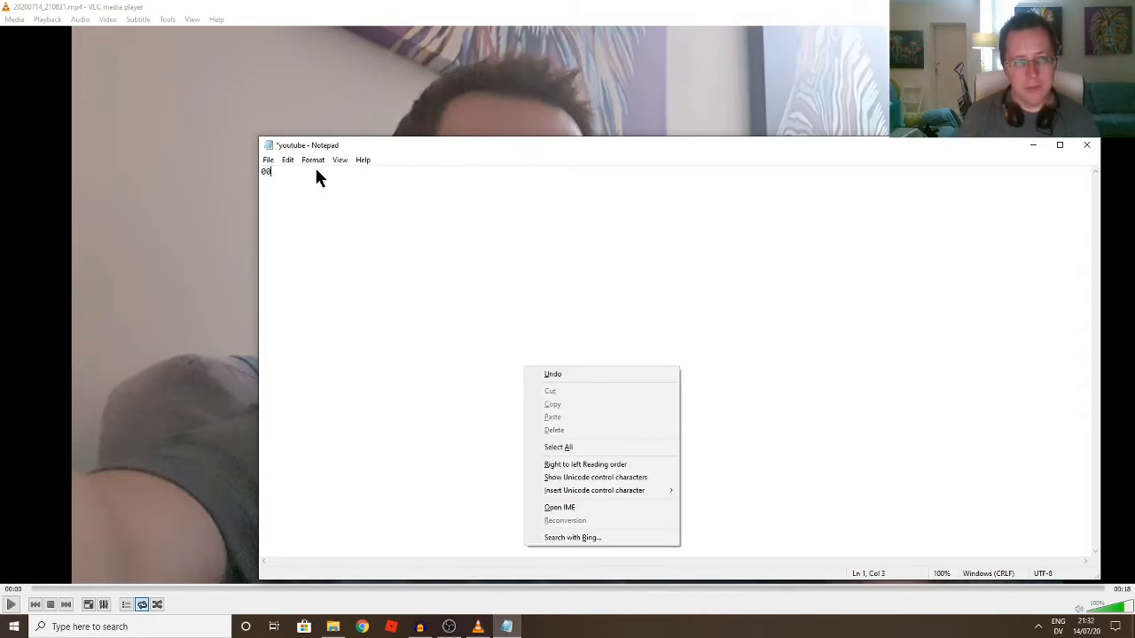
key(Escape)
text(Q)
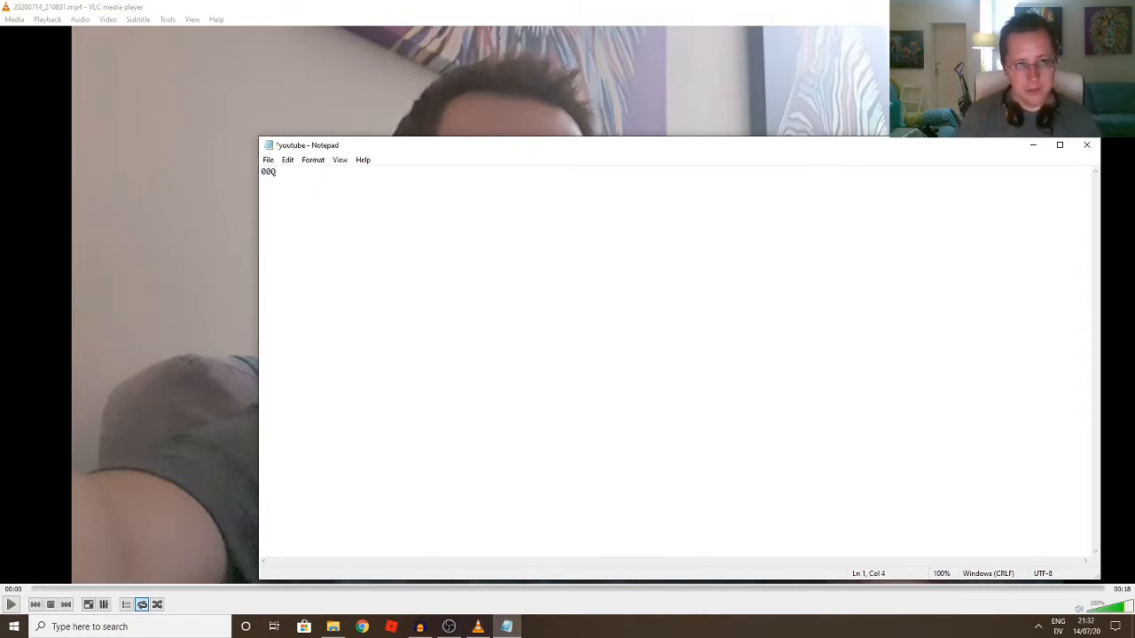
key(BackSpace)
text(:00)
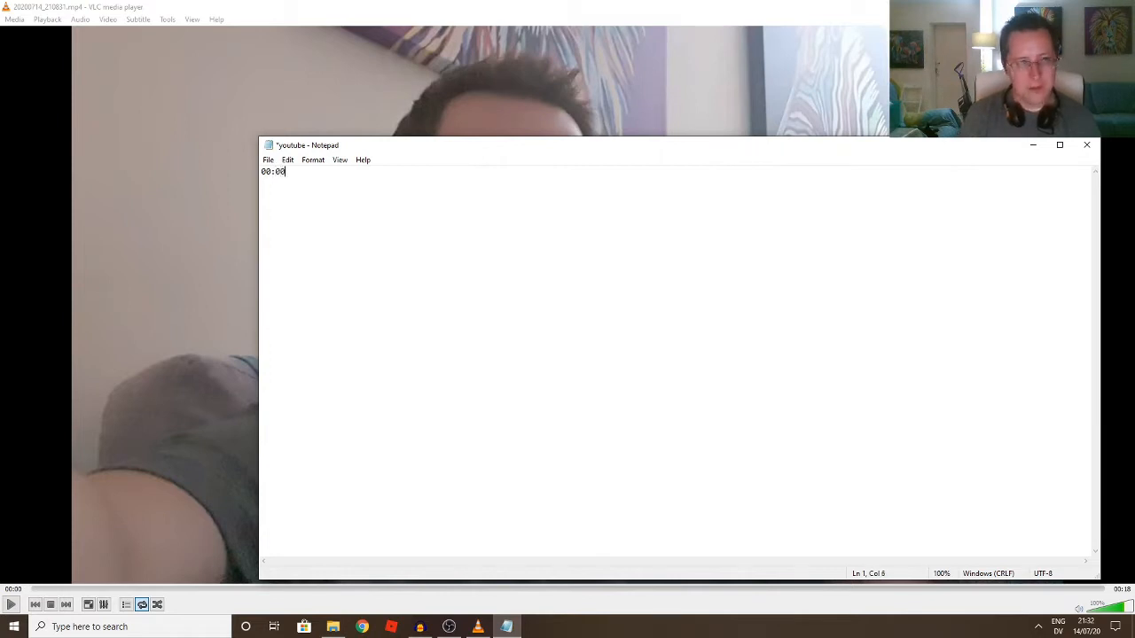
text(:0)
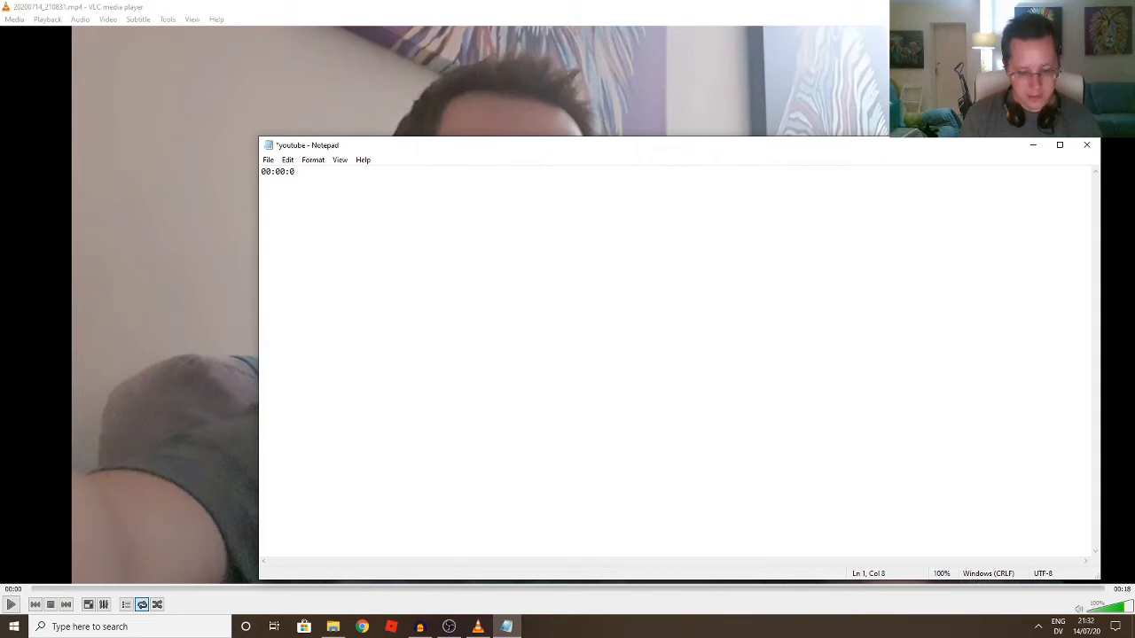
text(0,00 )
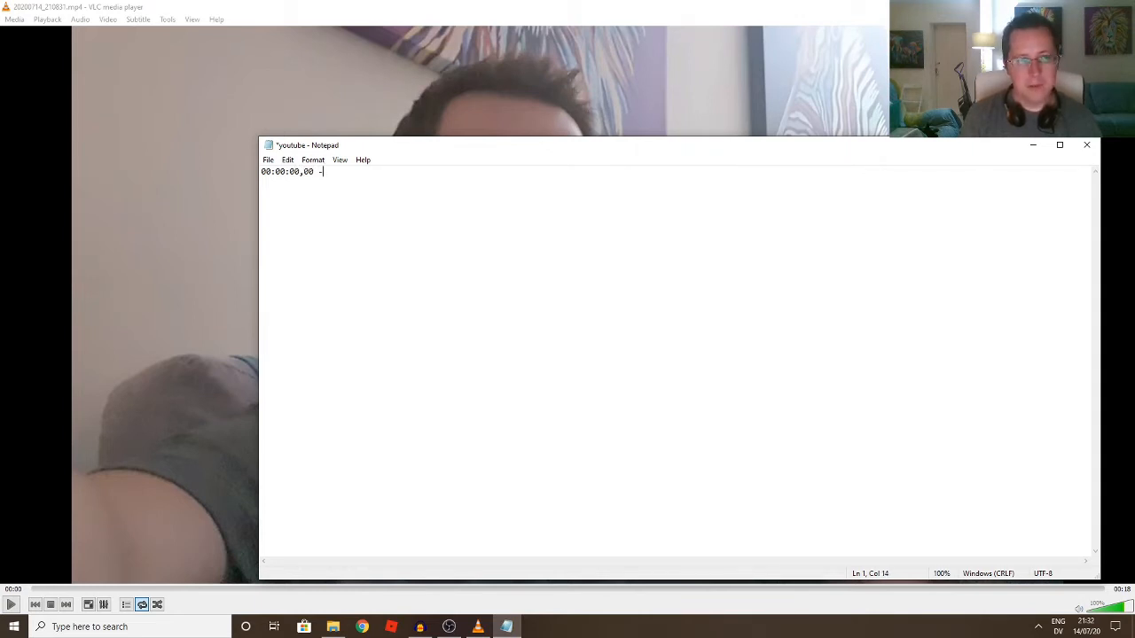
text(--)
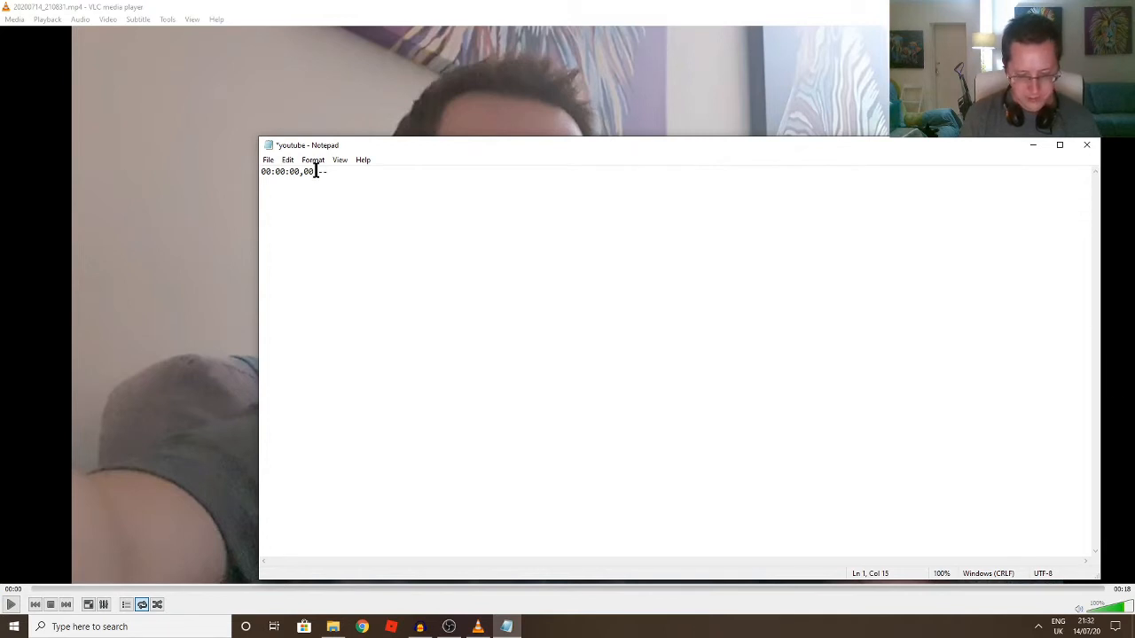
text(>)
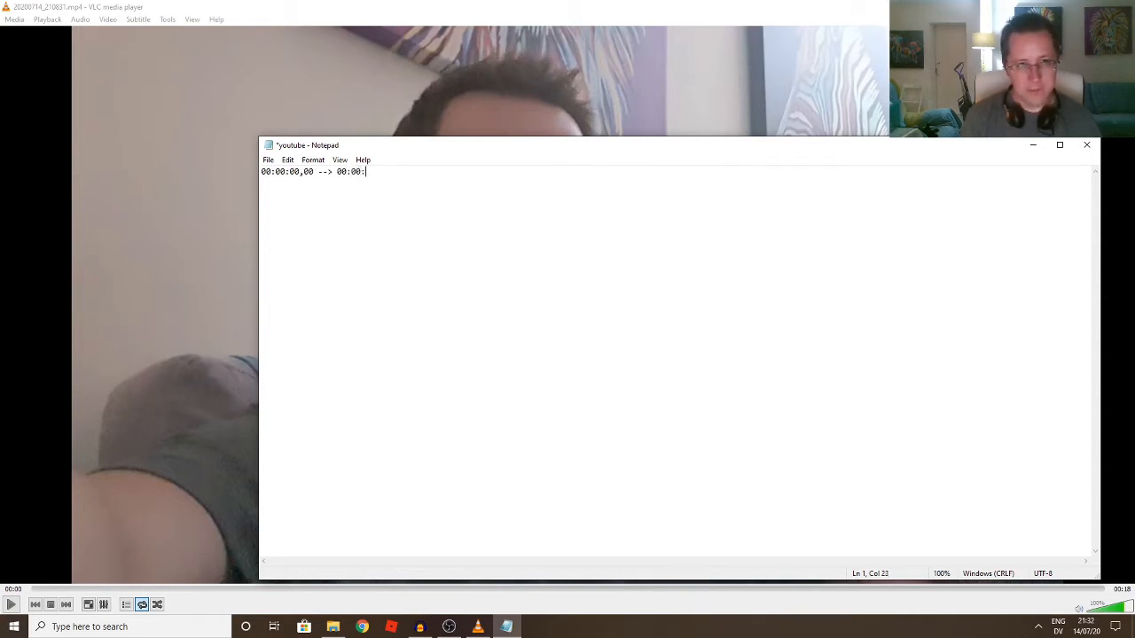
text(00:00:00,00)
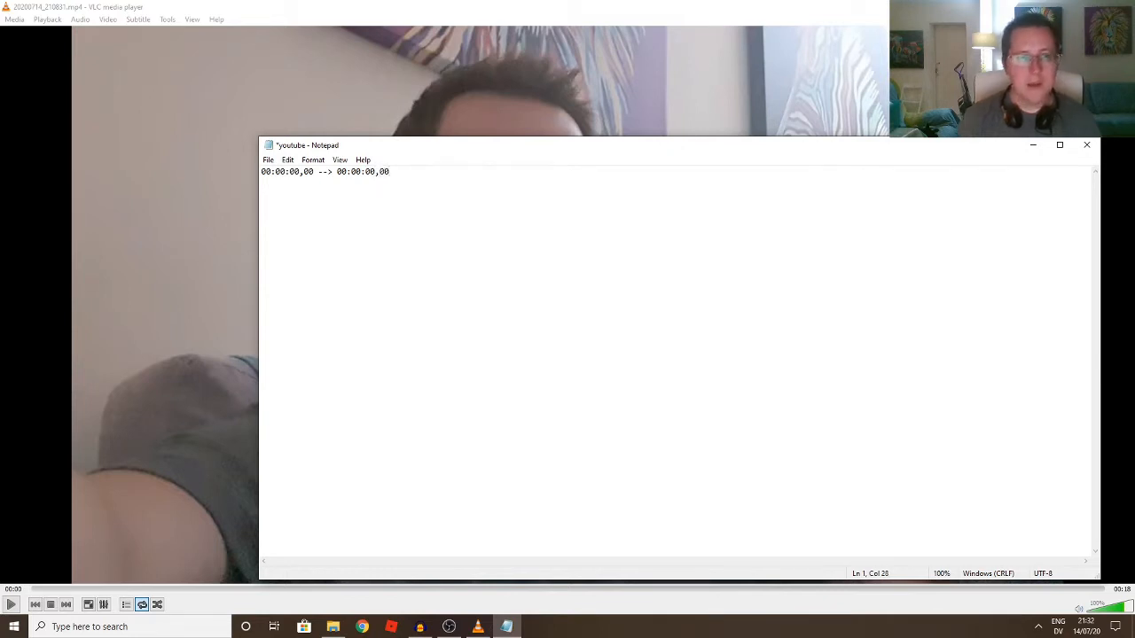
Insert the sequence number 1 on its own line above the subtitle timing line.
click(256, 172)
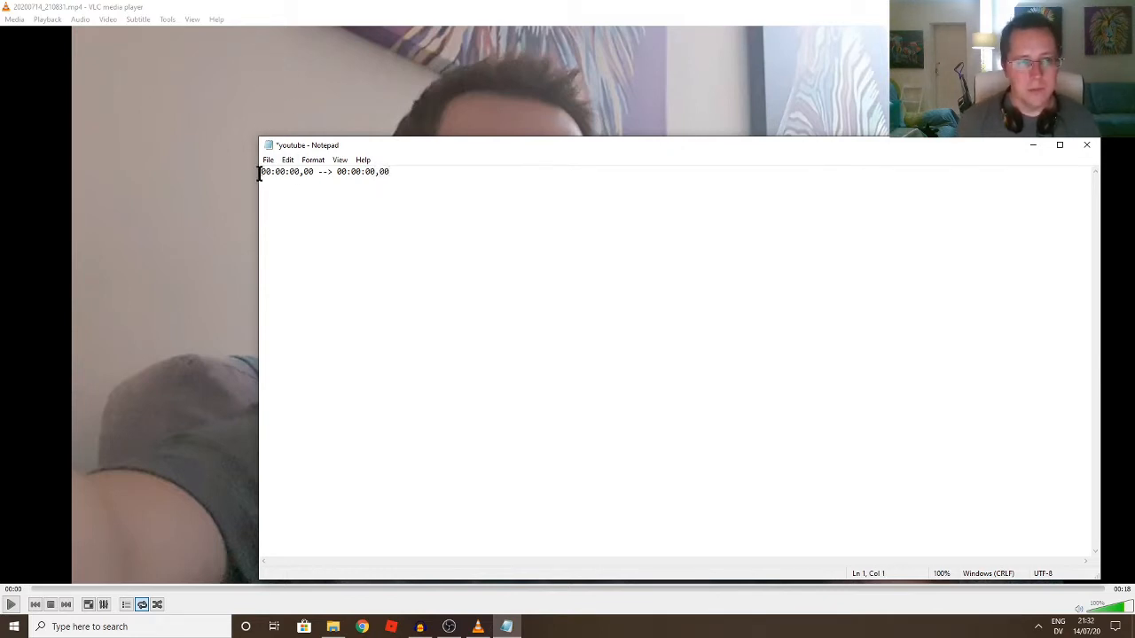
key(Return)
key(Up)
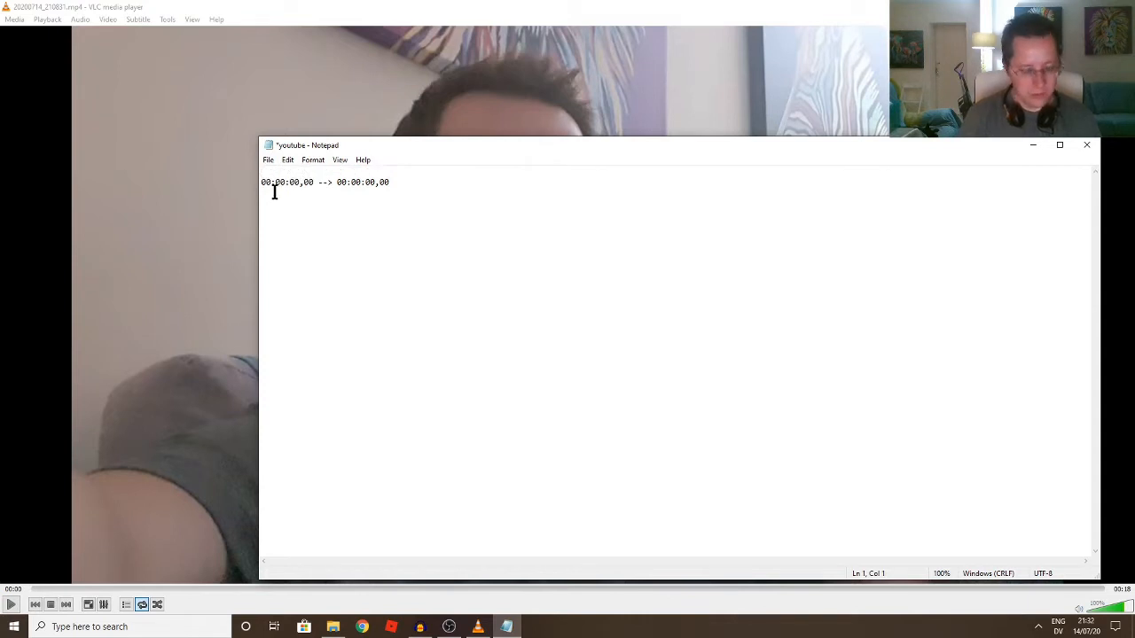
text(1)
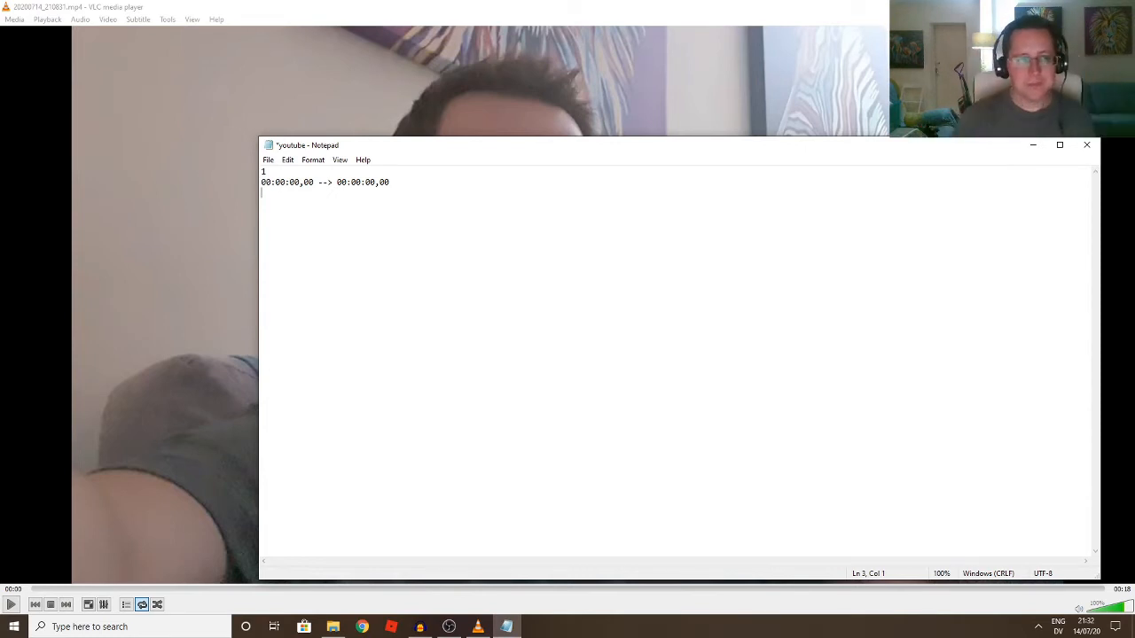
Play the video in VLC media player, replay it from the start, and pause at about 00:06 where the first sentence ends.
click(317, 5)
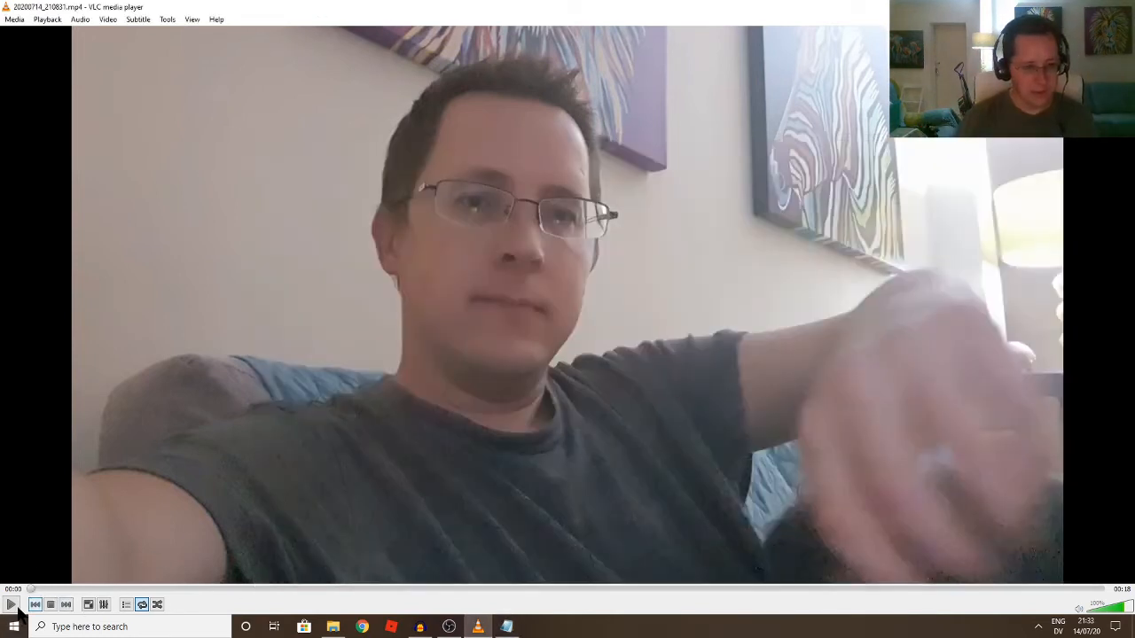
click(12, 606)
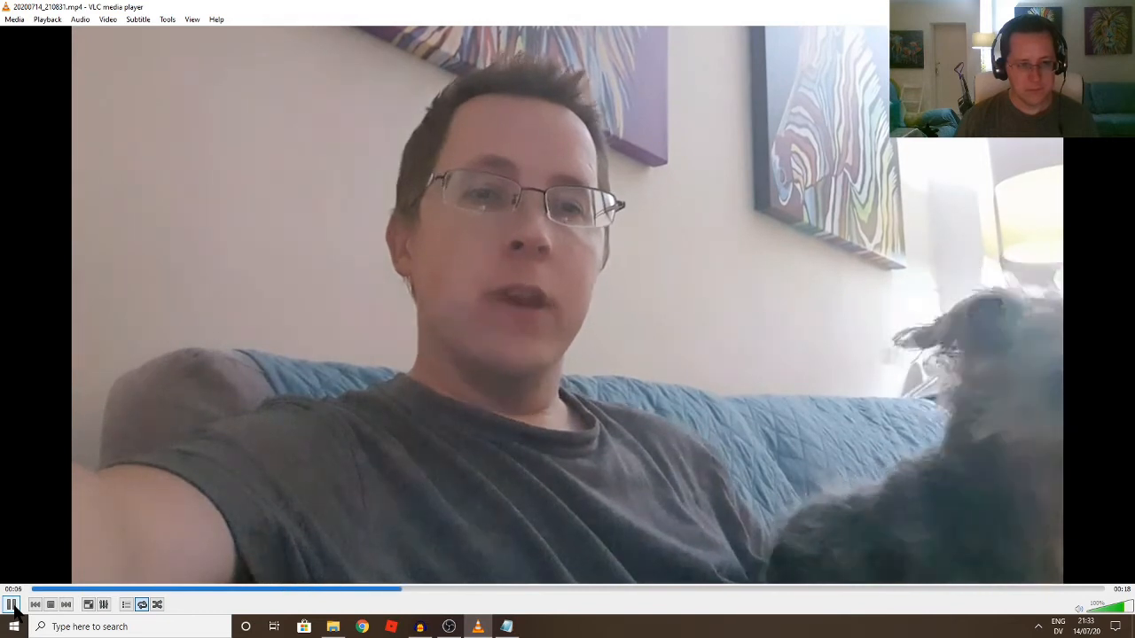
click(13, 606)
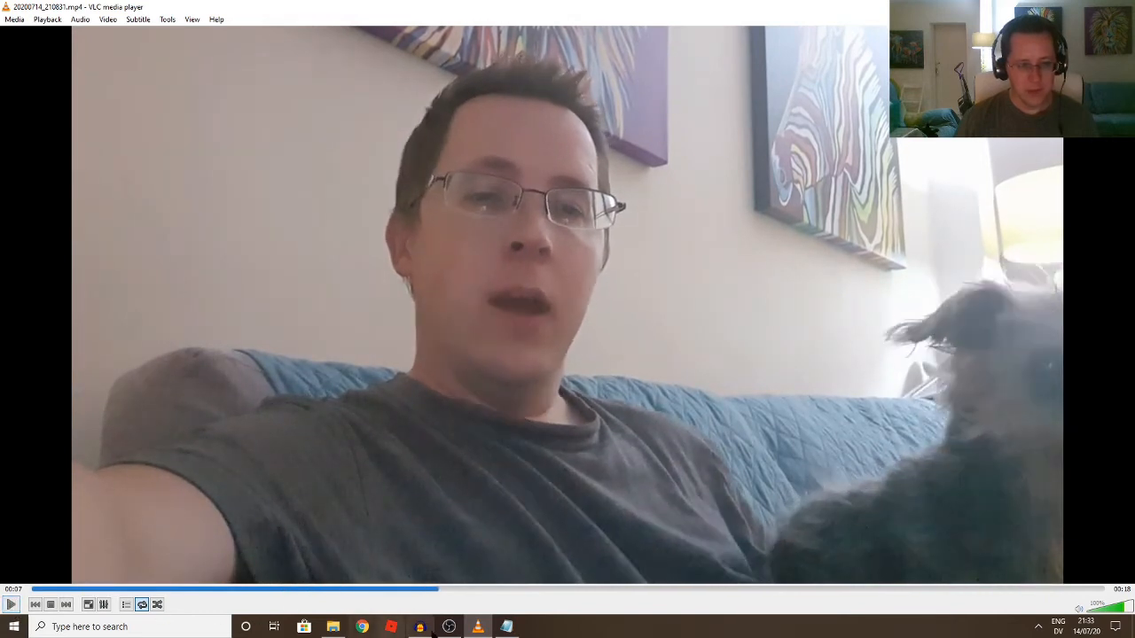
drag(435, 590, 8, 588)
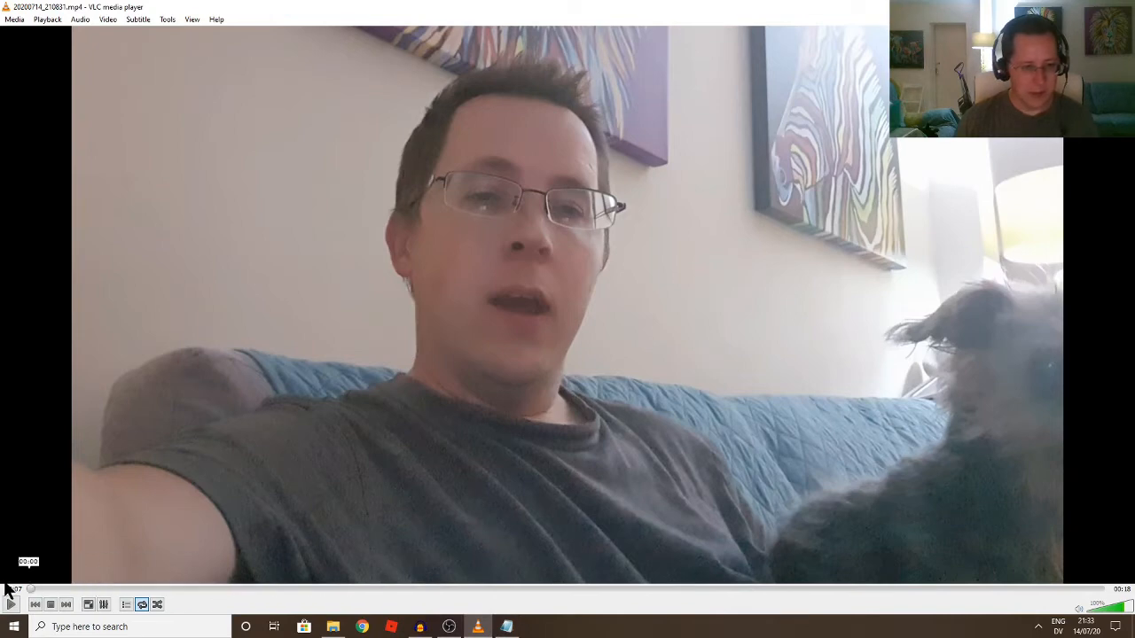
click(12, 605)
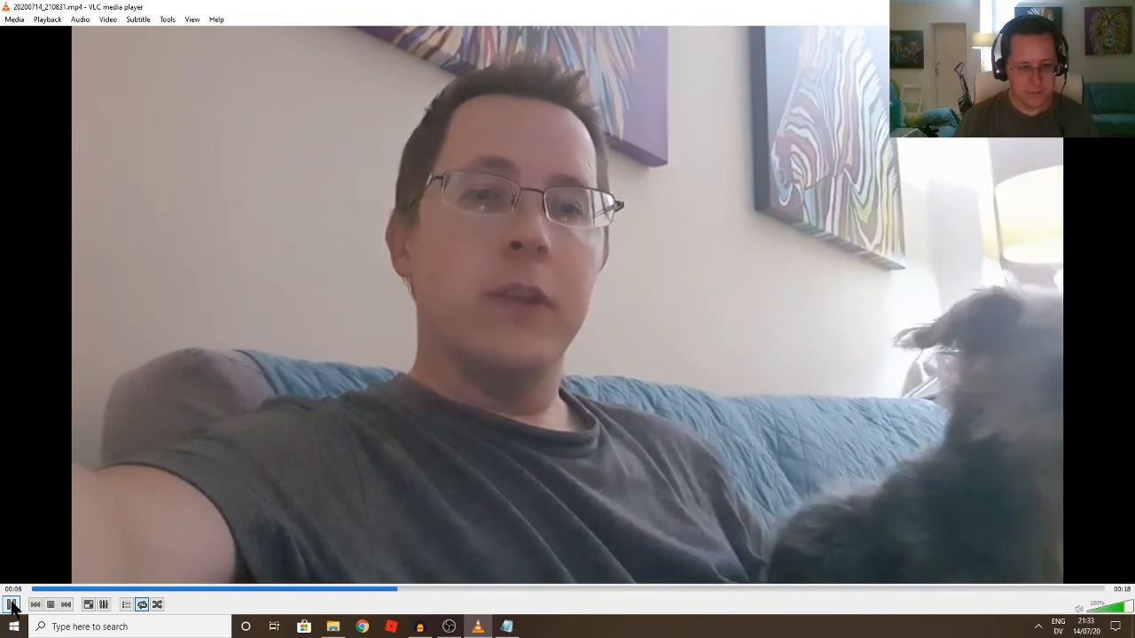
click(13, 605)
Enter "Hi, this is just a really quick video to demonstrate how you can add subtitles to a video" as Notepad's first subtitle, ending at 00:00:06,00.
click(506, 627)
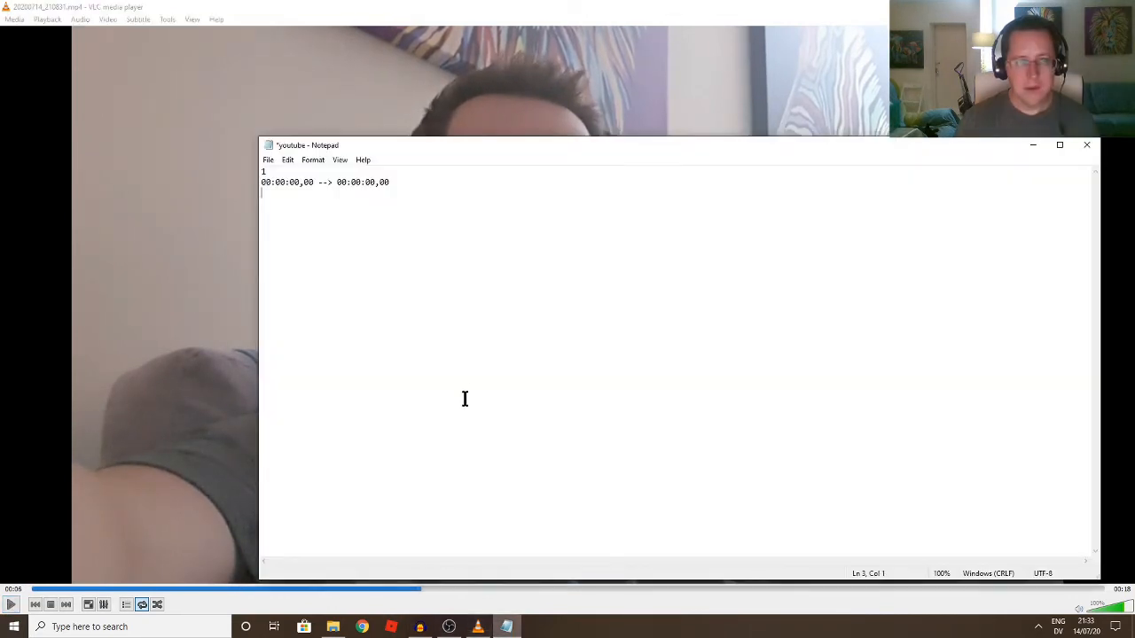
text(Hi, this)
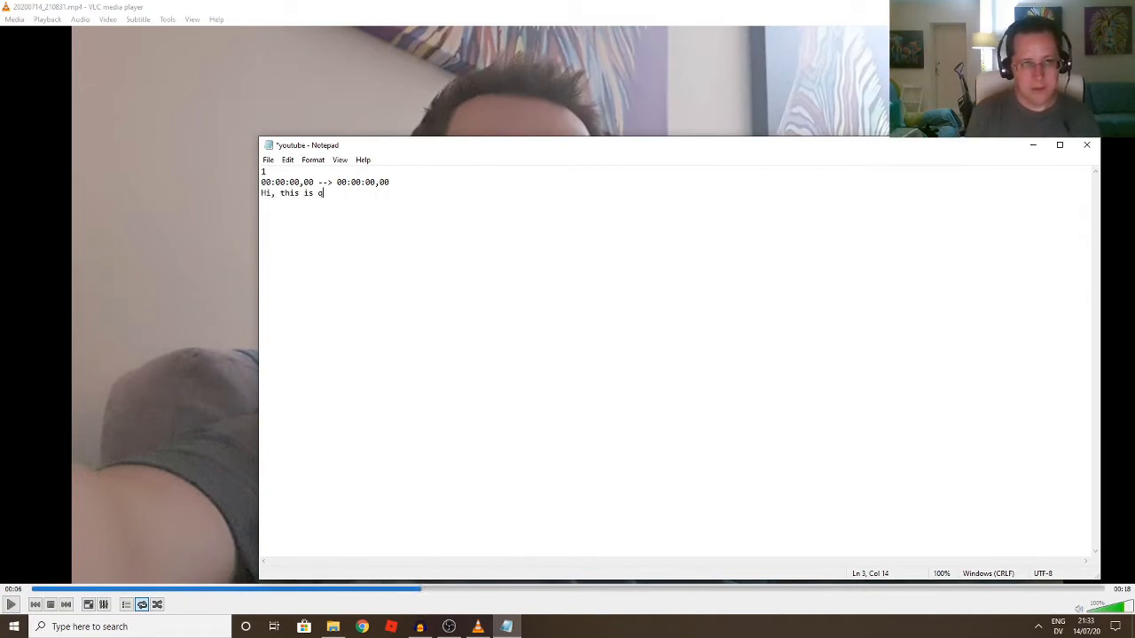
text( is just a really quic)
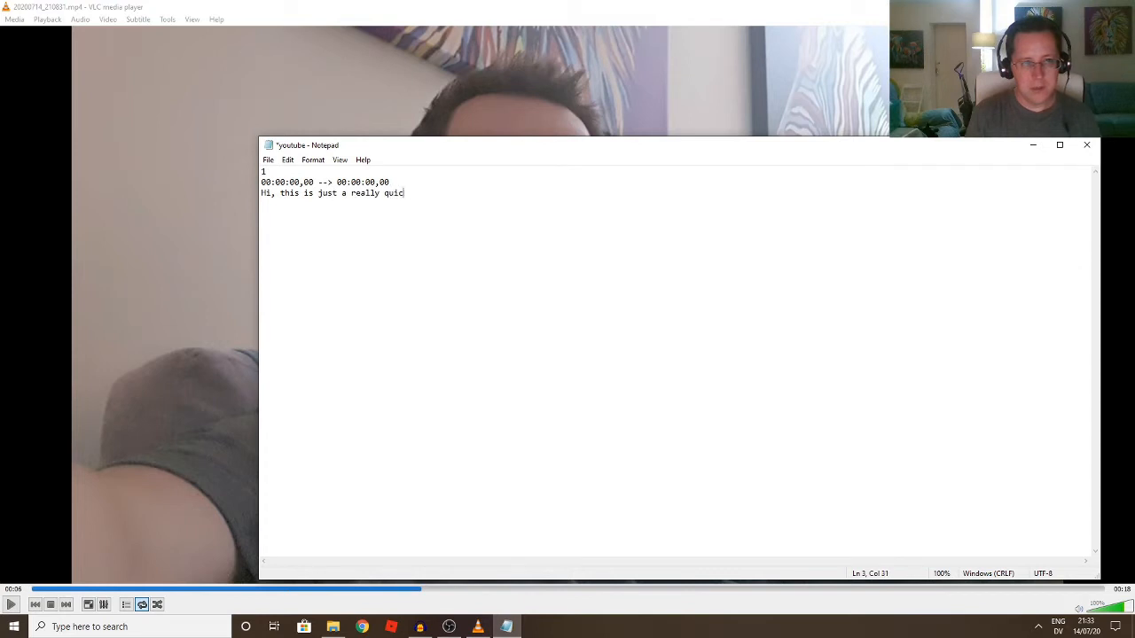
text(k video to demo)
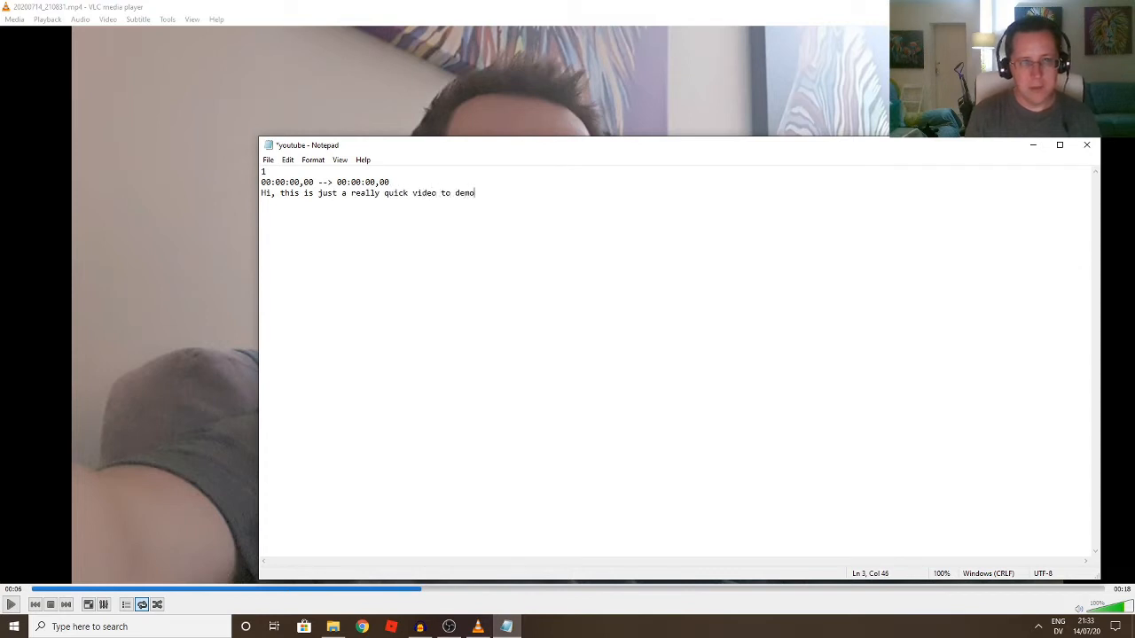
text(nstrate how you ca)
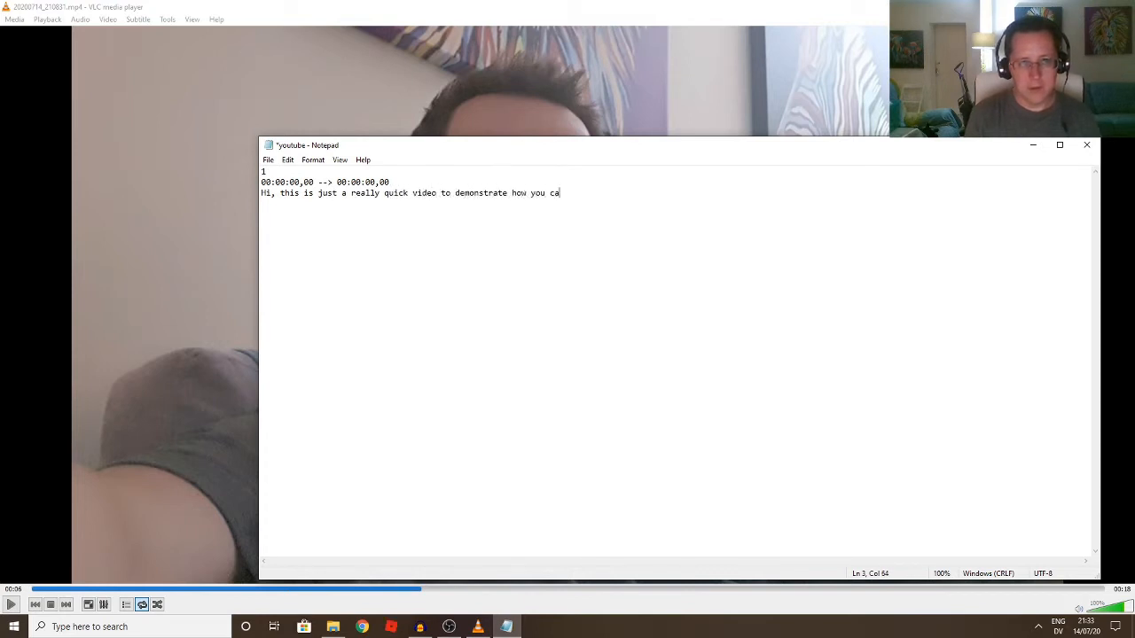
text(n add subtitles to a video)
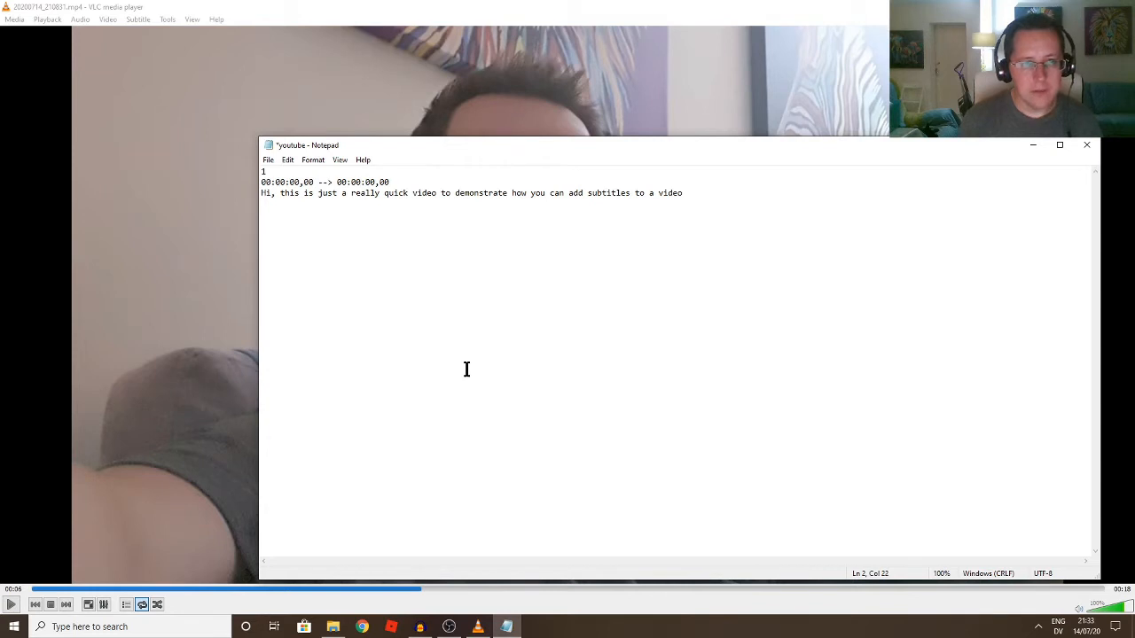
key(BackSpace)
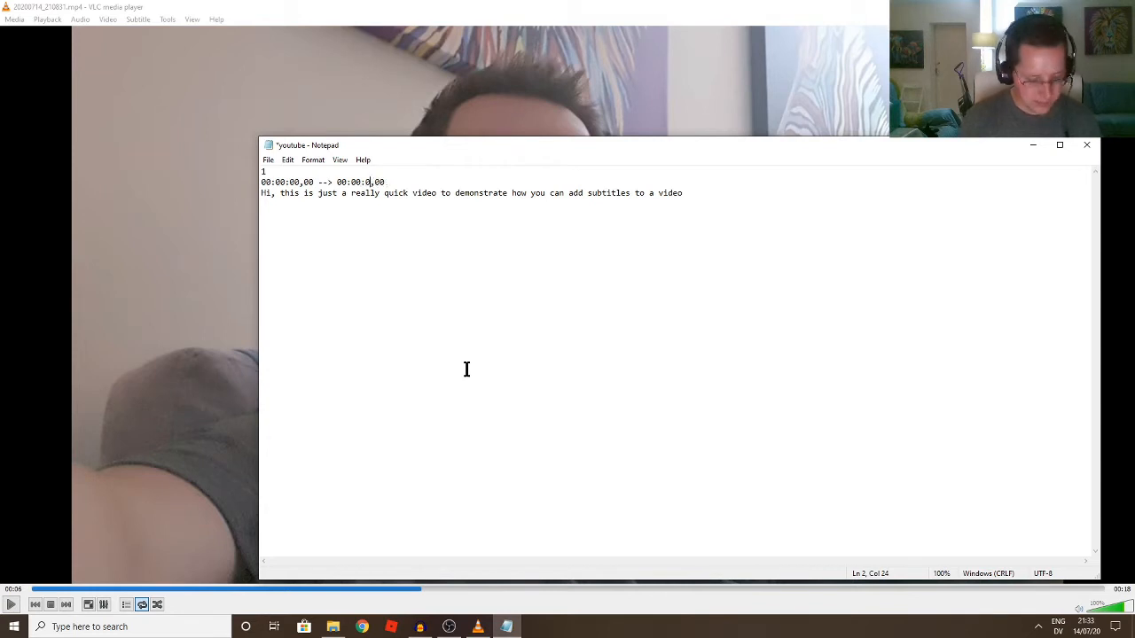
text(6)
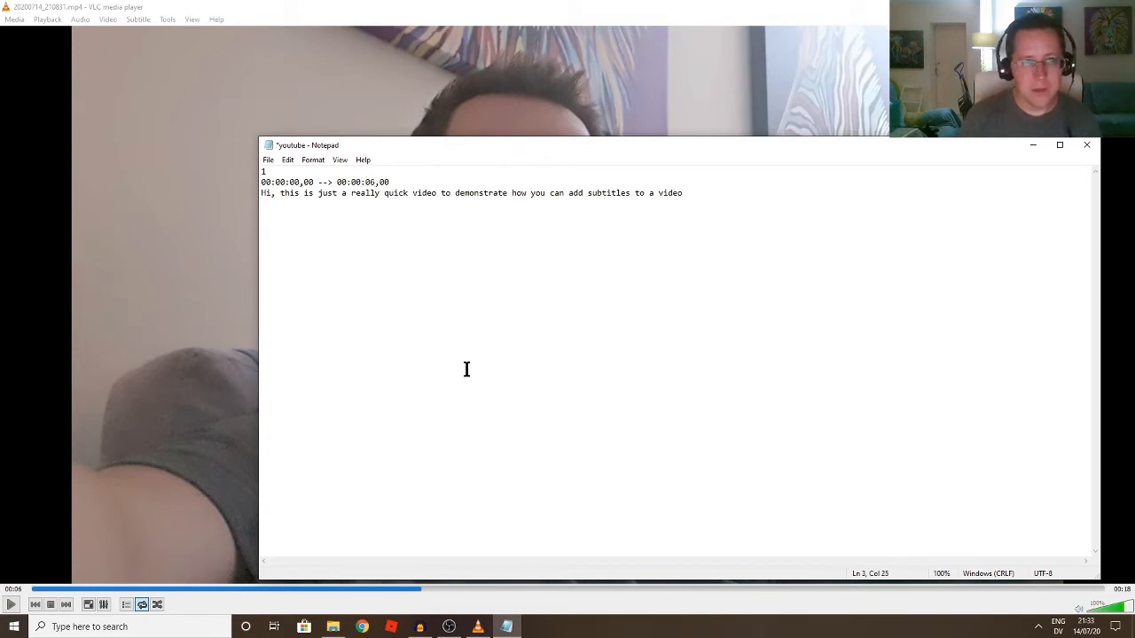
Start subtitle entry 2 after a blank line, placing a copy of the first entry's timing line under its number.
key(Return)
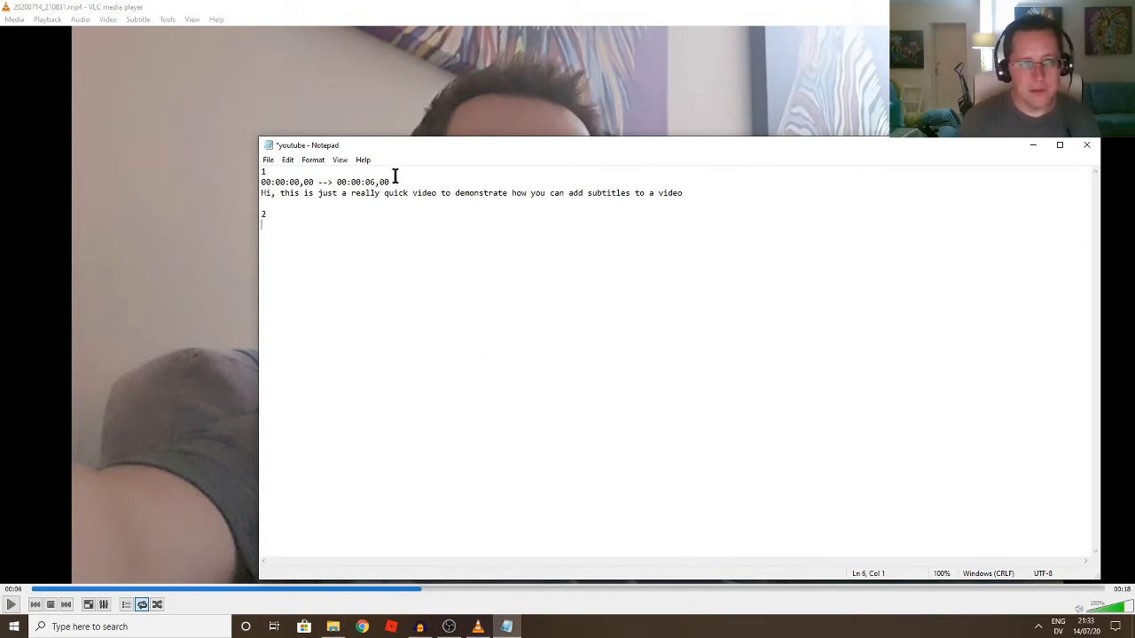
drag(391, 182, 264, 186)
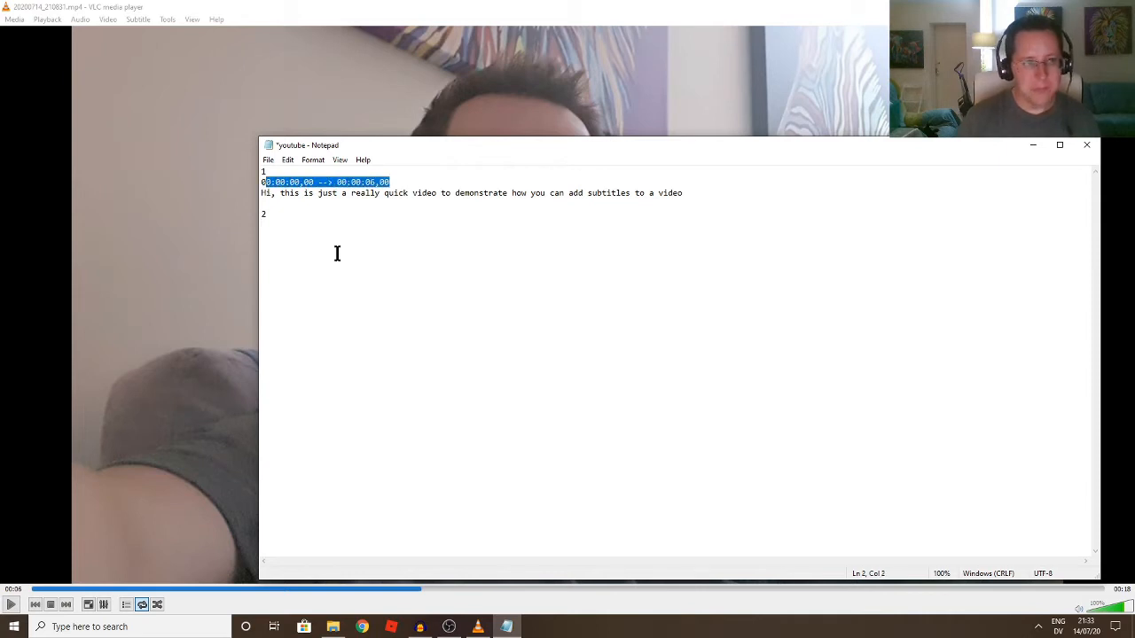
key(shift+Home)
key(ctrl+c)
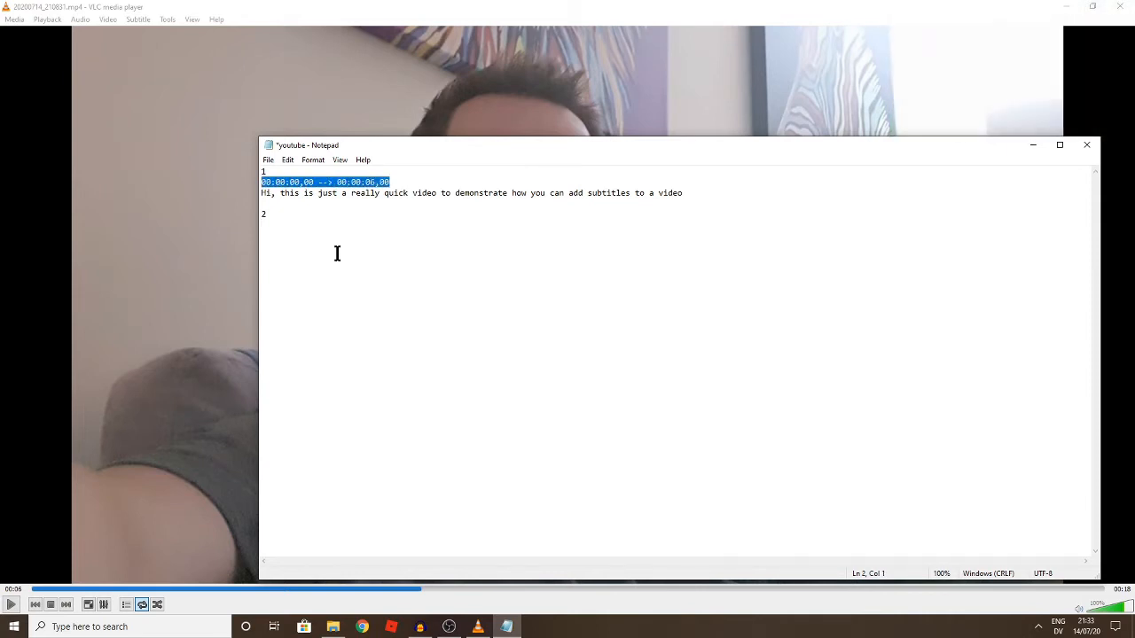
key(Down)
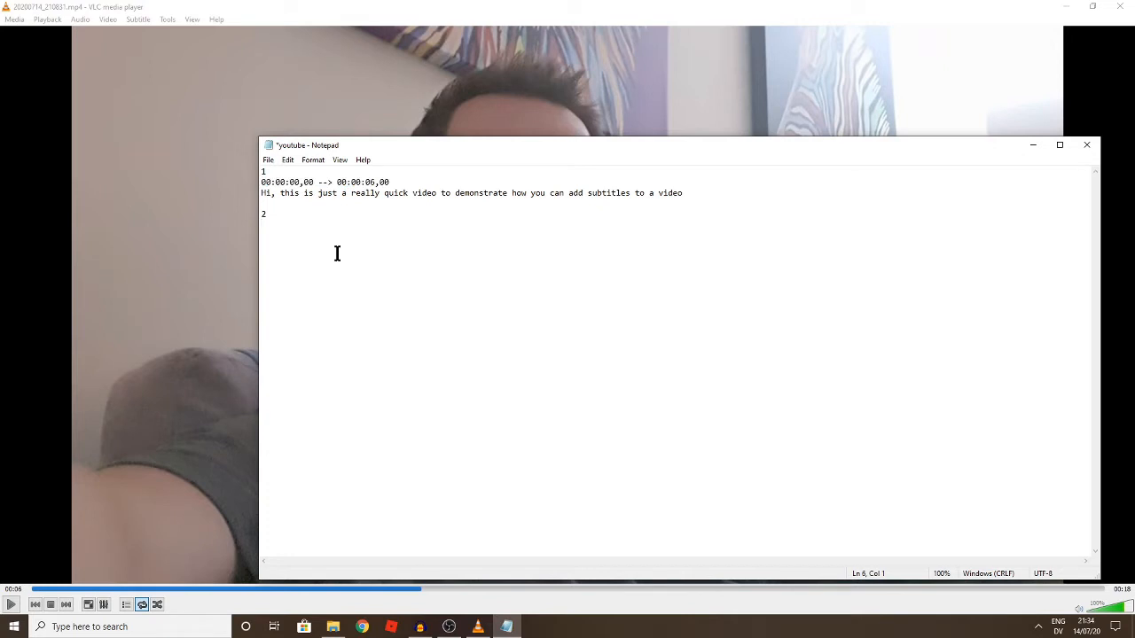
key(ctrl+v)
key(Return)
Switch to VLC media player, continue the video from about 00:06, and pause it at about 00:12.
key(alt+Tab)
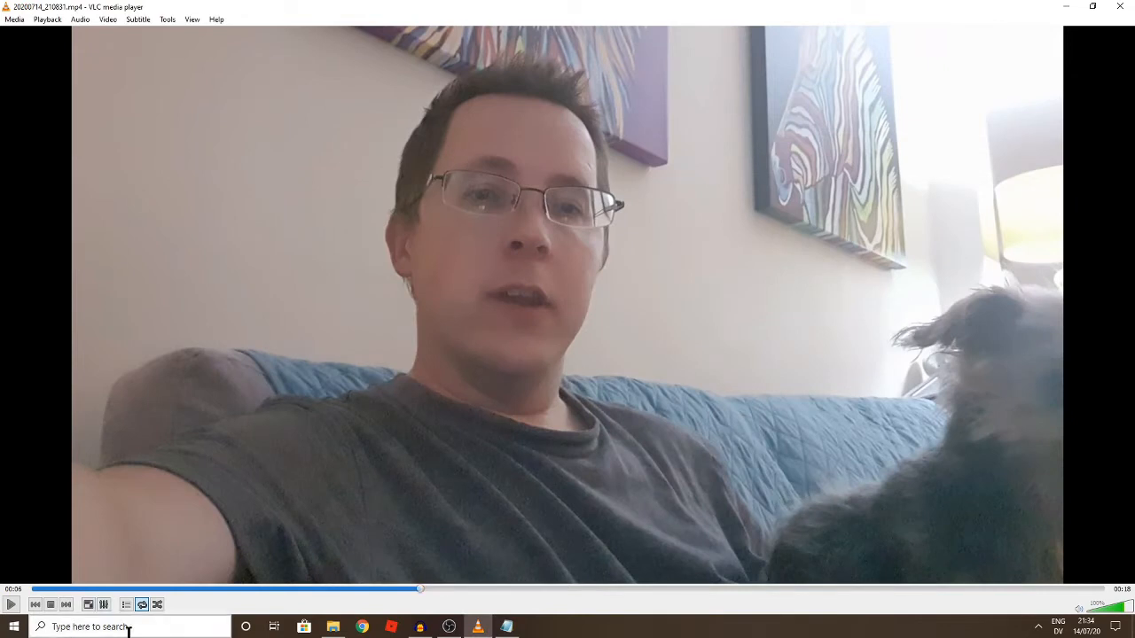
click(11, 605)
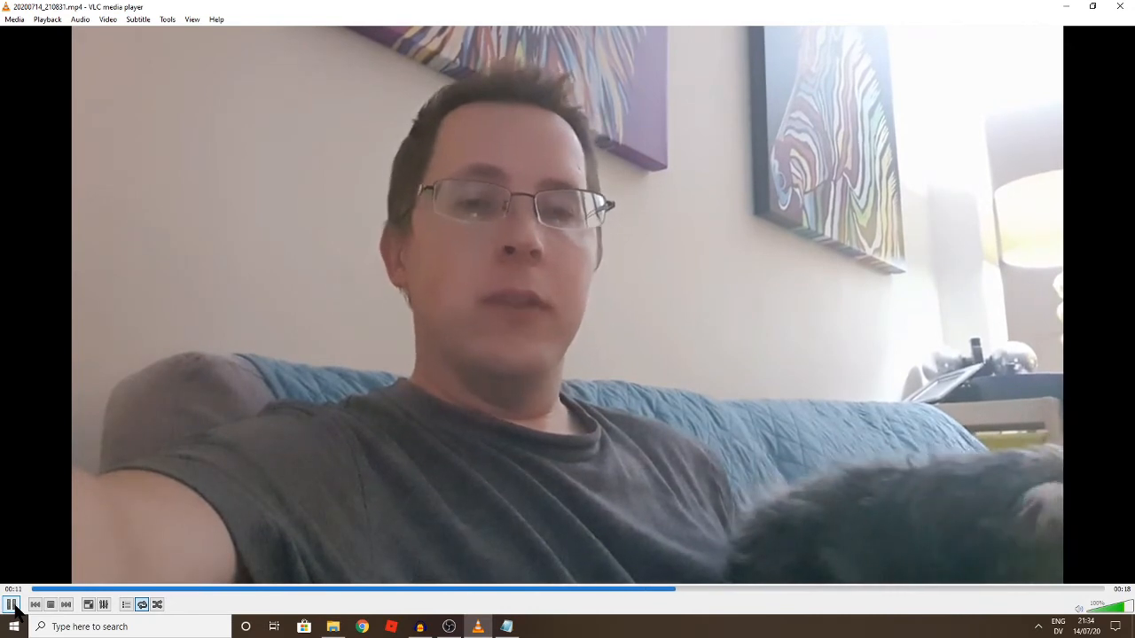
click(13, 605)
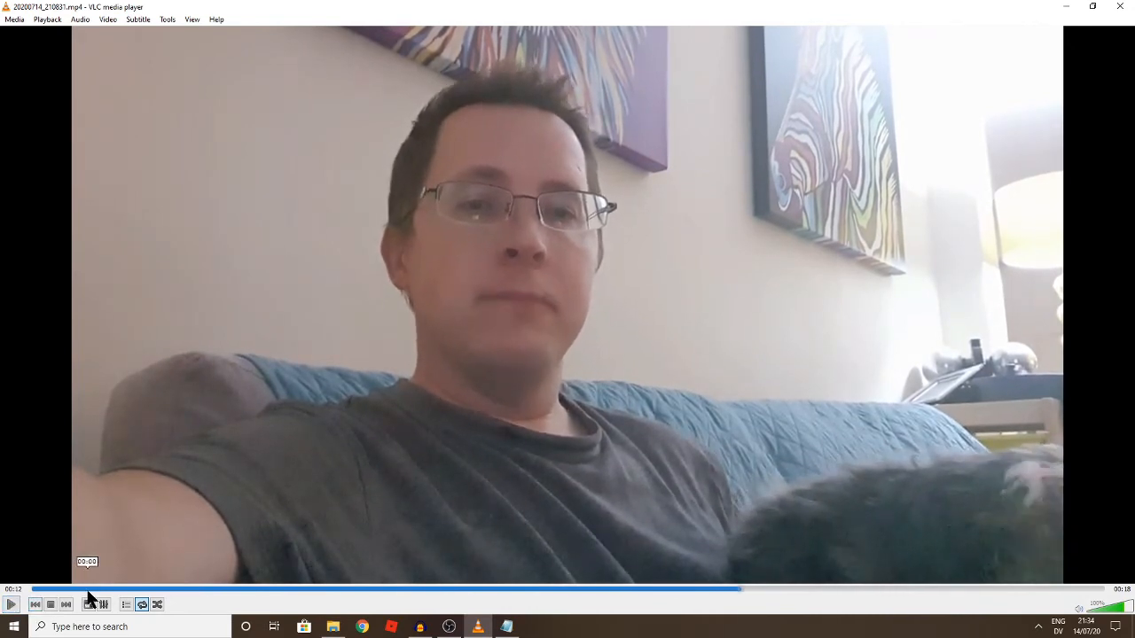
In Notepad, enter "By creating something called an SRT file and how to embed that within the video itself" beneath the second timing line.
key(alt+Tab)
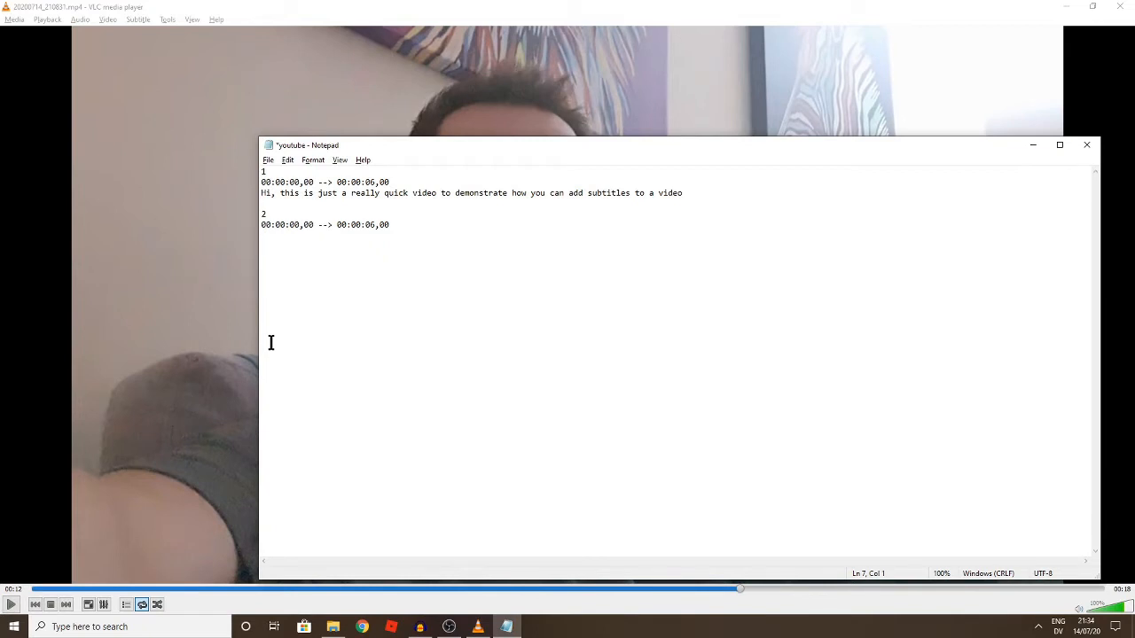
text(By creating something cal)
text(lad)
key(BackSpace)
key(BackSpace)
text(ed)
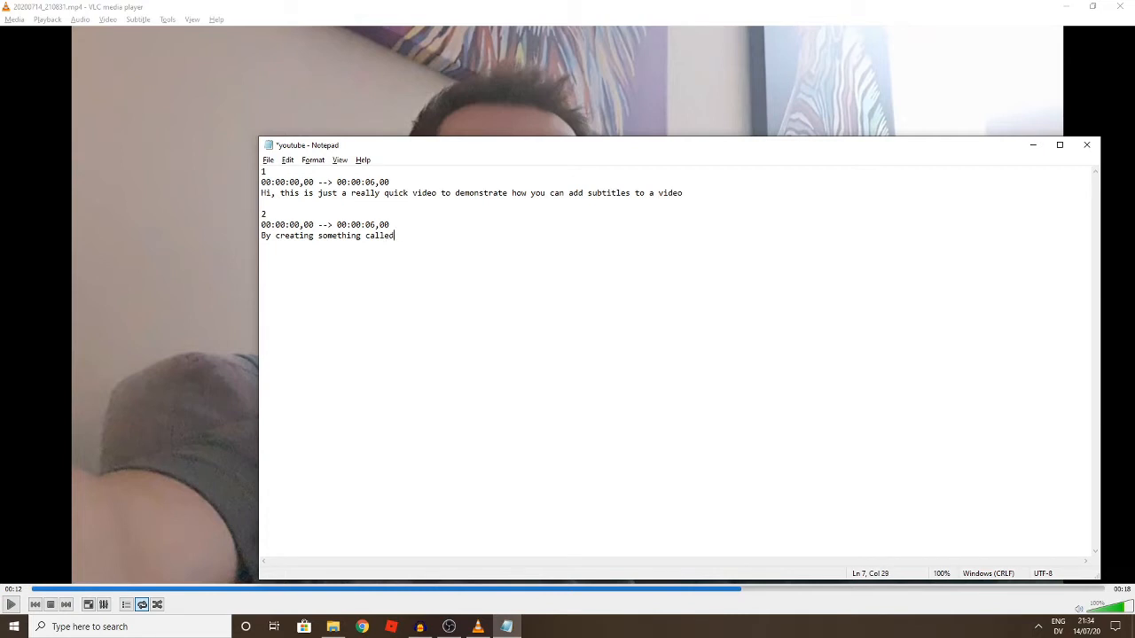
text( an SRT file and how to embed that within t)
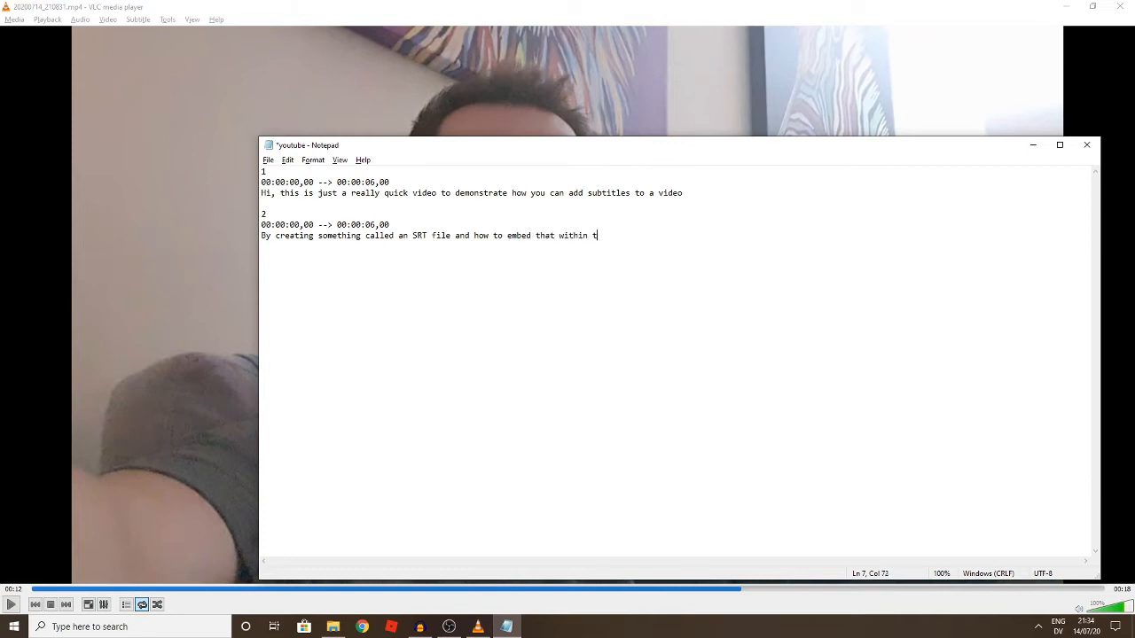
text(he video itself)
Set the second entry's timing to start at 00:00:06,05 and end at 00:00:12,00.
click(299, 235)
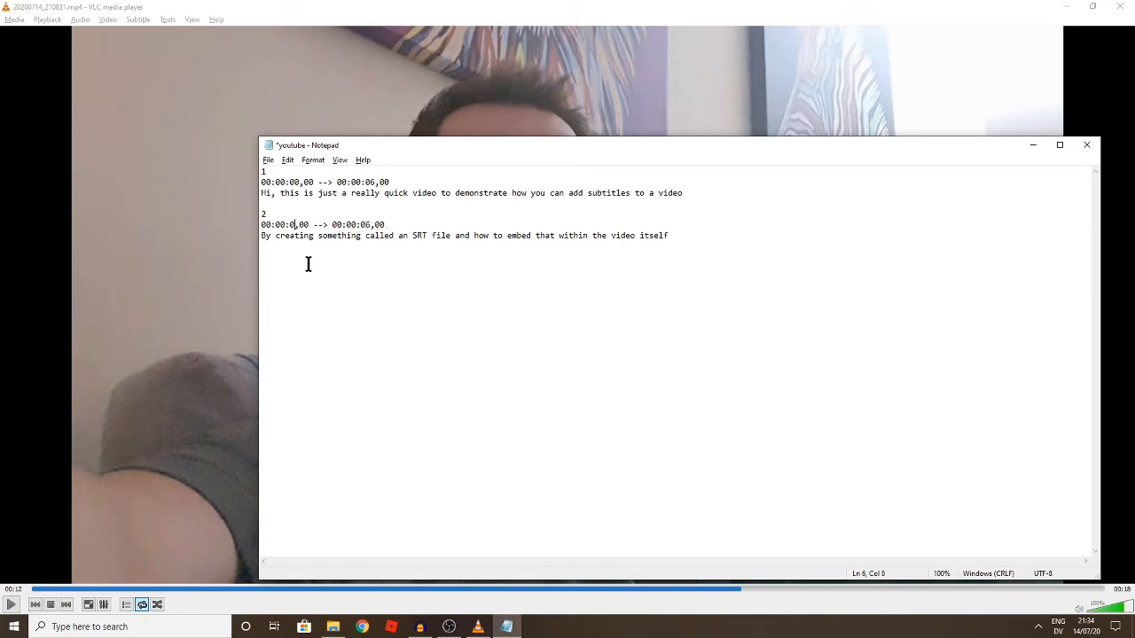
key(BackSpace)
text(6)
key(Right)
key(Right)
key(BackSpace)
text(5)
key(Right)
key(Right)
key(Right)
key(Right)
key(BackSpace)
key(BackSpace)
text(12)
Start subtitle entry 3 after a blank line, pasting the copied timing line under its number.
click(682, 239)
key(Return)
key(Return)
text(3)
key(Return)
key(ctrl+v)
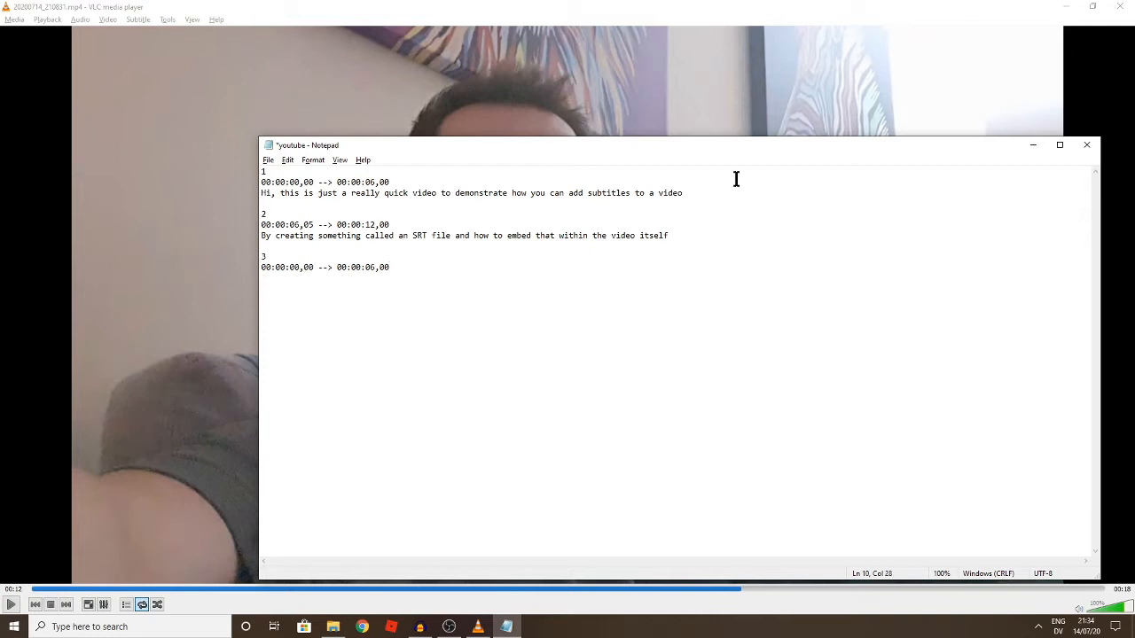
Switch to VLC media player, continue the video from about 00:12, and pause it at about 00:17.
key(alt+Tab)
click(11, 604)
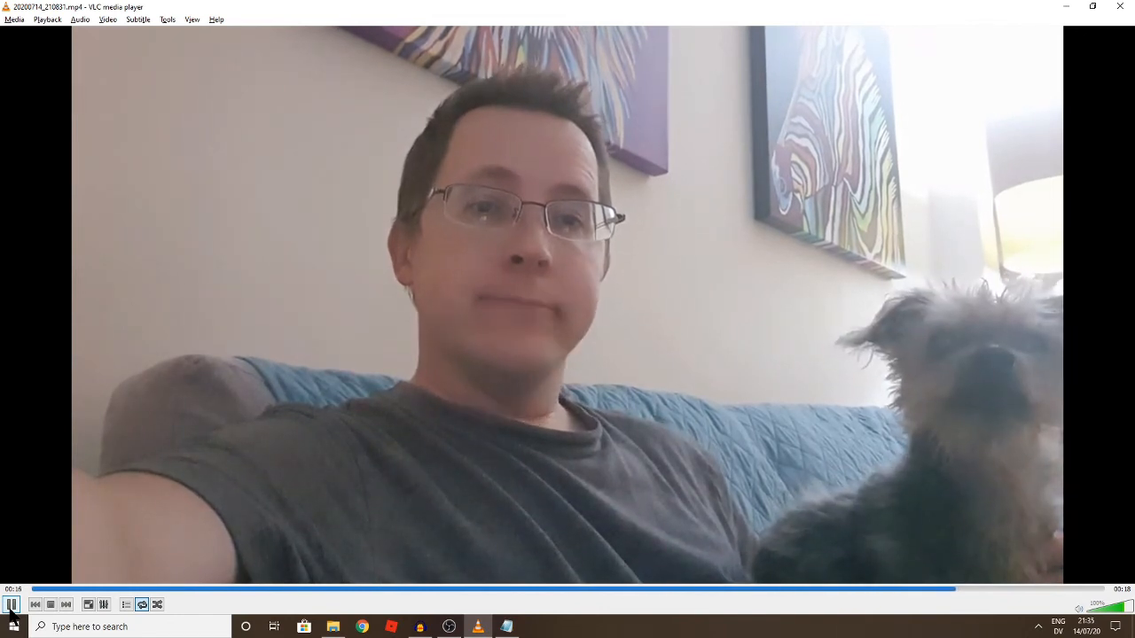
click(11, 605)
In Notepad, enter "So hopefully this will work okay and enjoy!" beneath the third timing line.
key(alt+Tab)
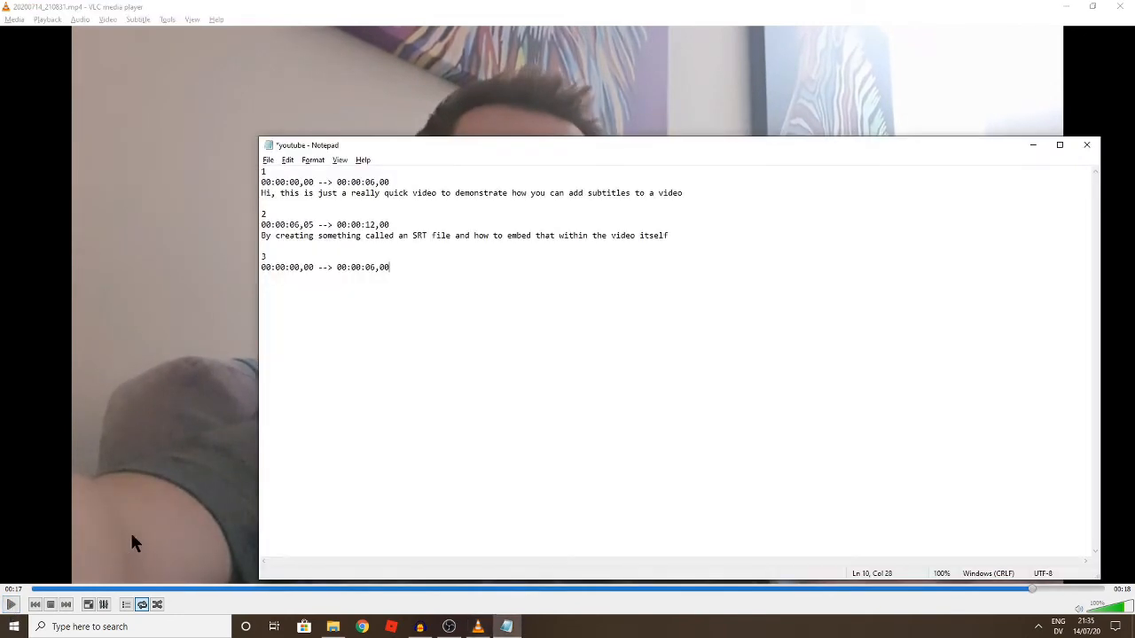
key(Return)
text(So hopefully this will work okay)
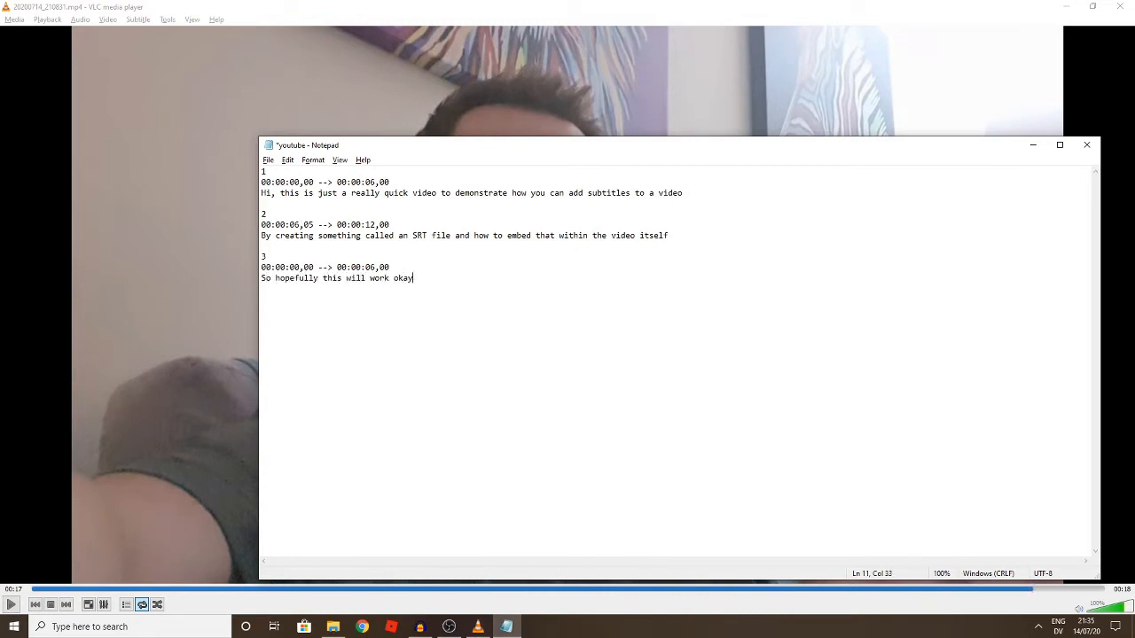
text( and enjoy!)
Set the third entry's timing to start at 00:00:12,05 and end at 00:00:18,00.
key(Left)
key(BackSpace)
key(BackSpace)
text(12)
key(Right)
key(Right)
key(Delete)
text(5)
key(Right)
key(Right)
key(Right)
key(Right)
key(Delete)
key(Delete)
text(18)
Save the finished subtitle file and close Notepad.
click(266, 160)
click(280, 216)
click(1087, 145)
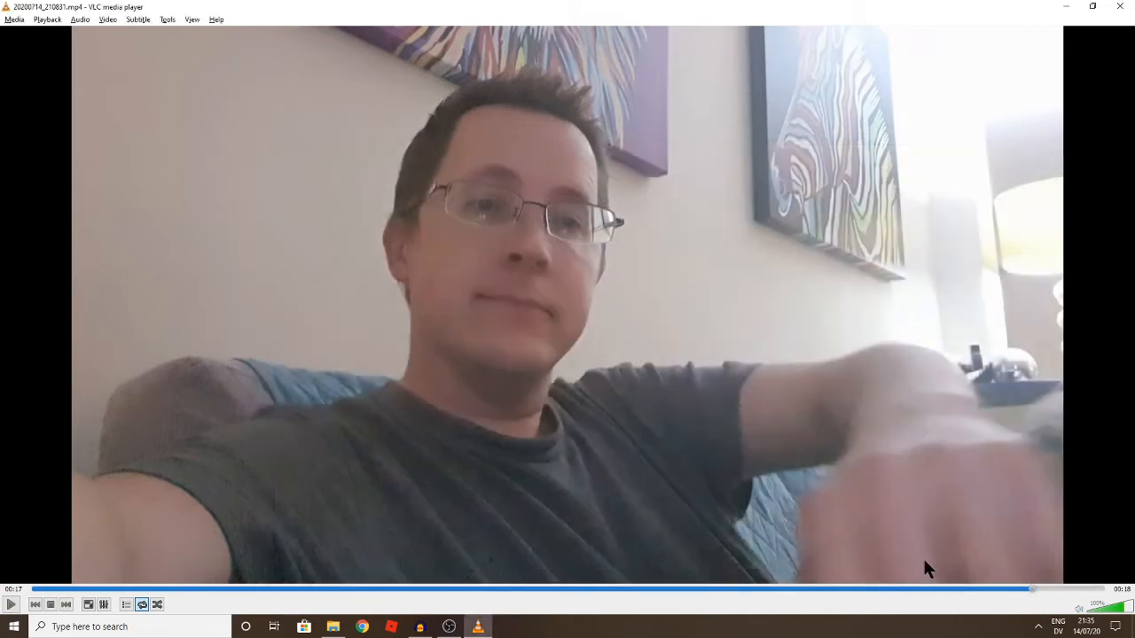
Rewind the video to the beginning and open the file chooser for adding a subtitle file.
drag(1031, 589, 28, 588)
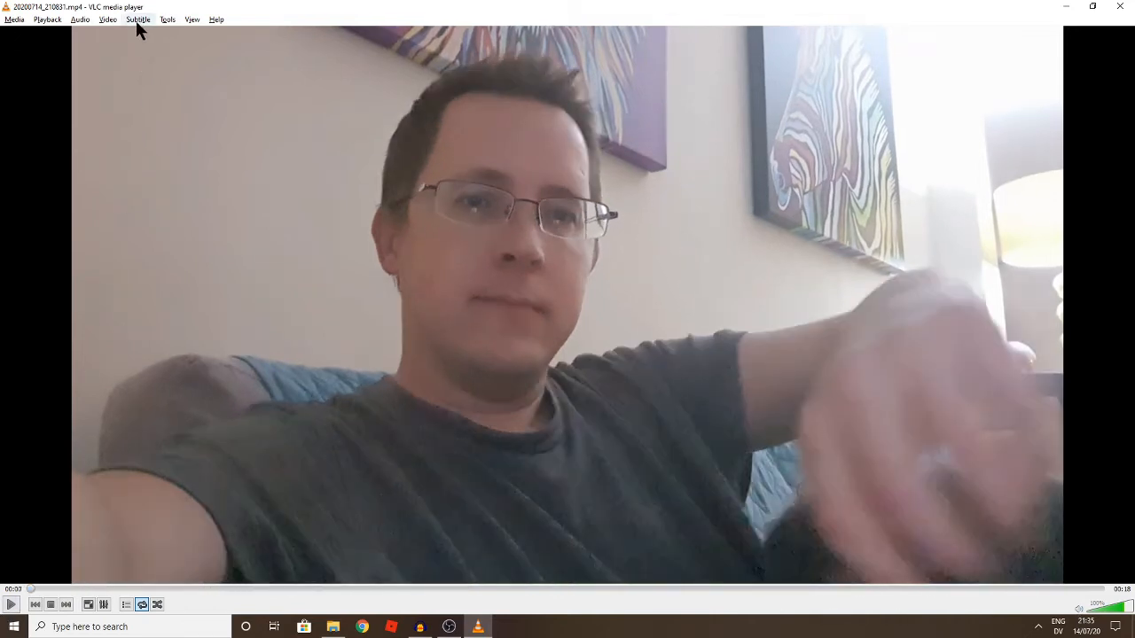
click(138, 19)
click(154, 35)
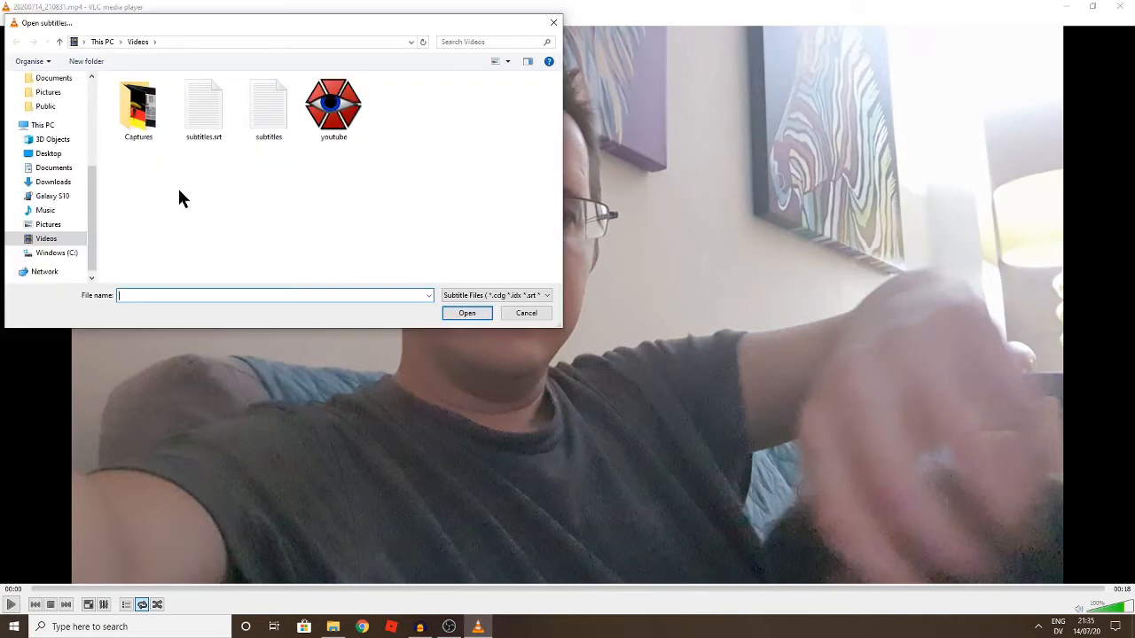
Browse the Videos folder for the subtitle file, switching the file type filter to All Files.
click(49, 239)
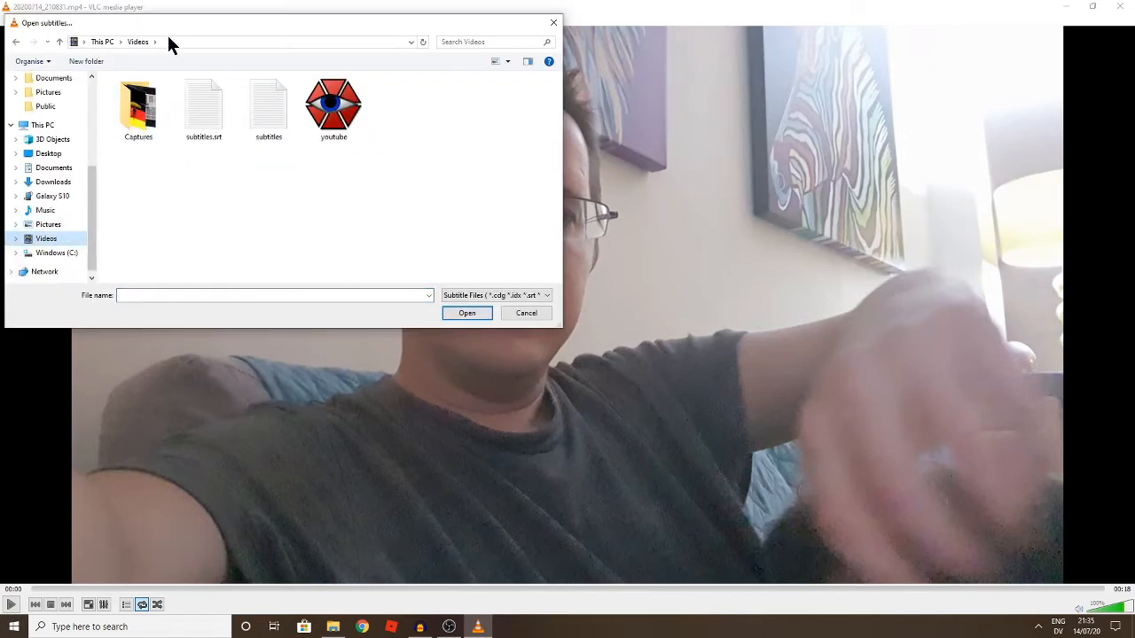
click(50, 183)
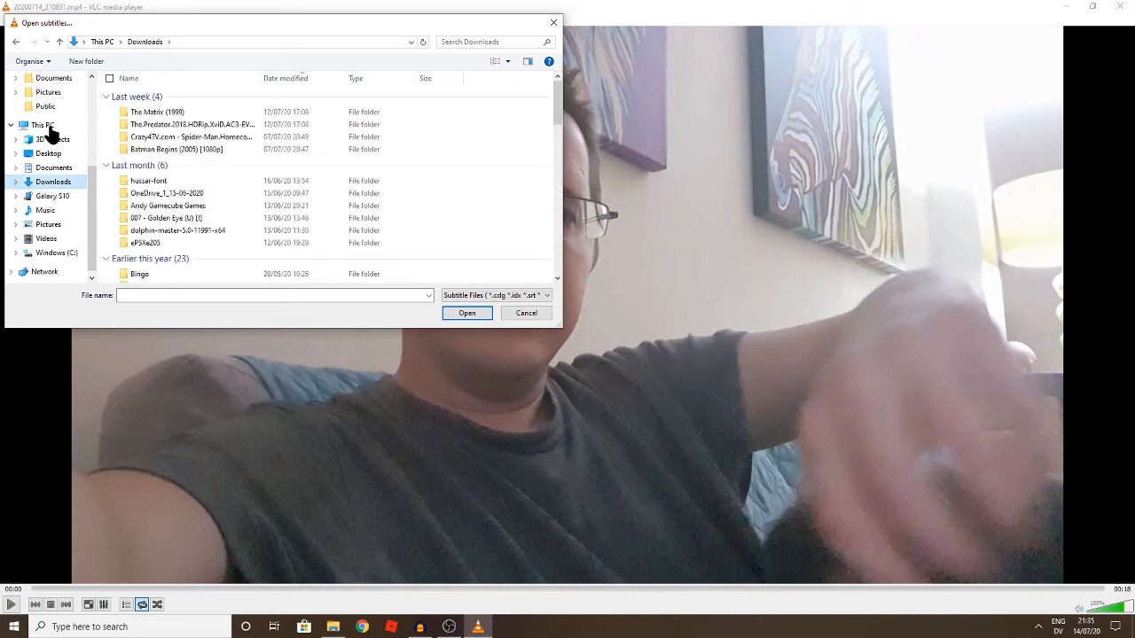
click(46, 239)
click(494, 295)
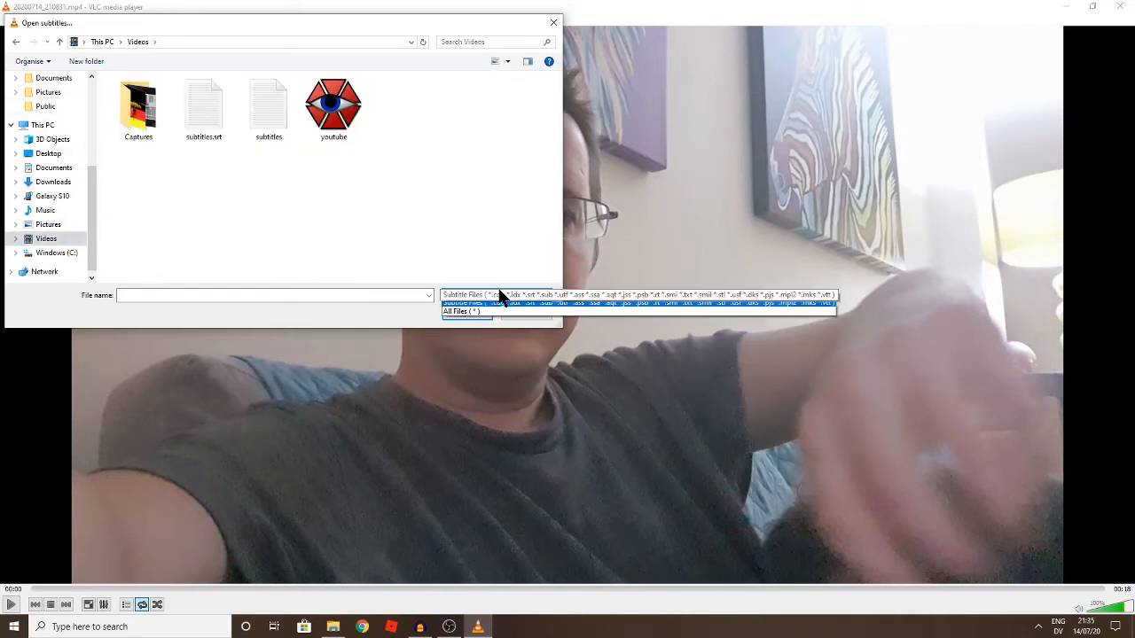
click(481, 315)
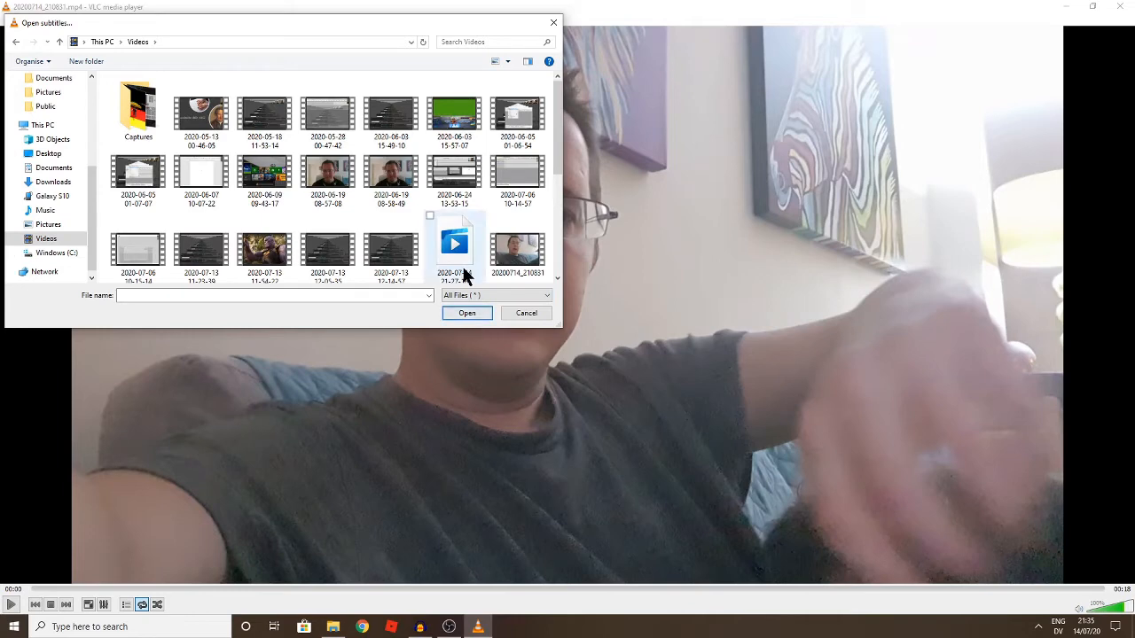
scroll(462, 269, down, 3)
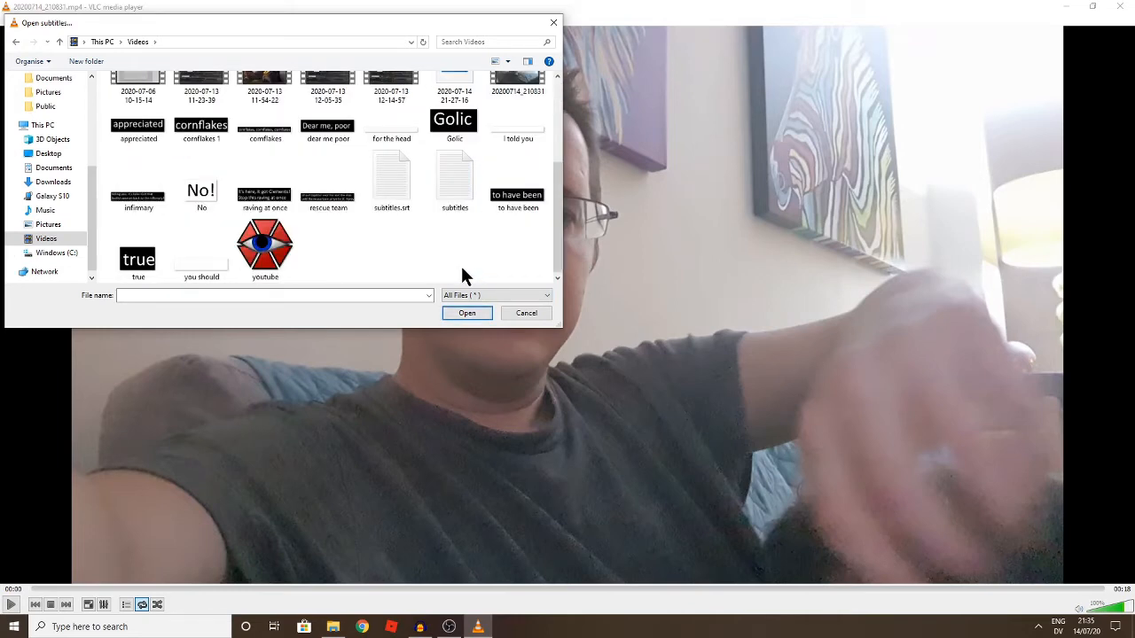
scroll(403, 261, up, 1)
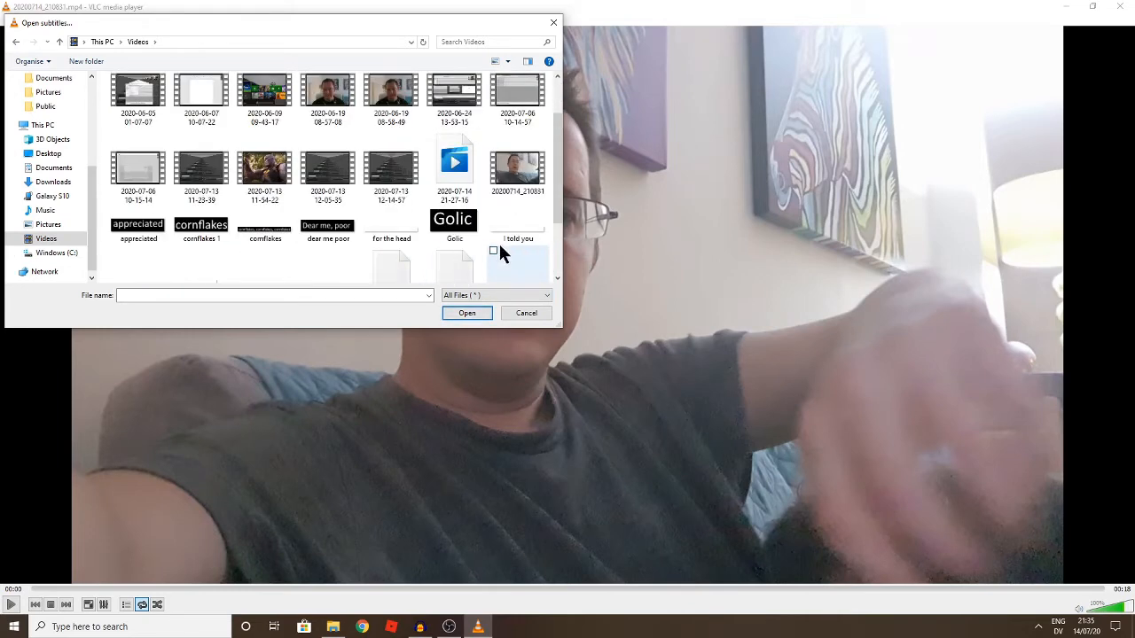
scroll(464, 268, down, 1)
scroll(462, 266, up, 2)
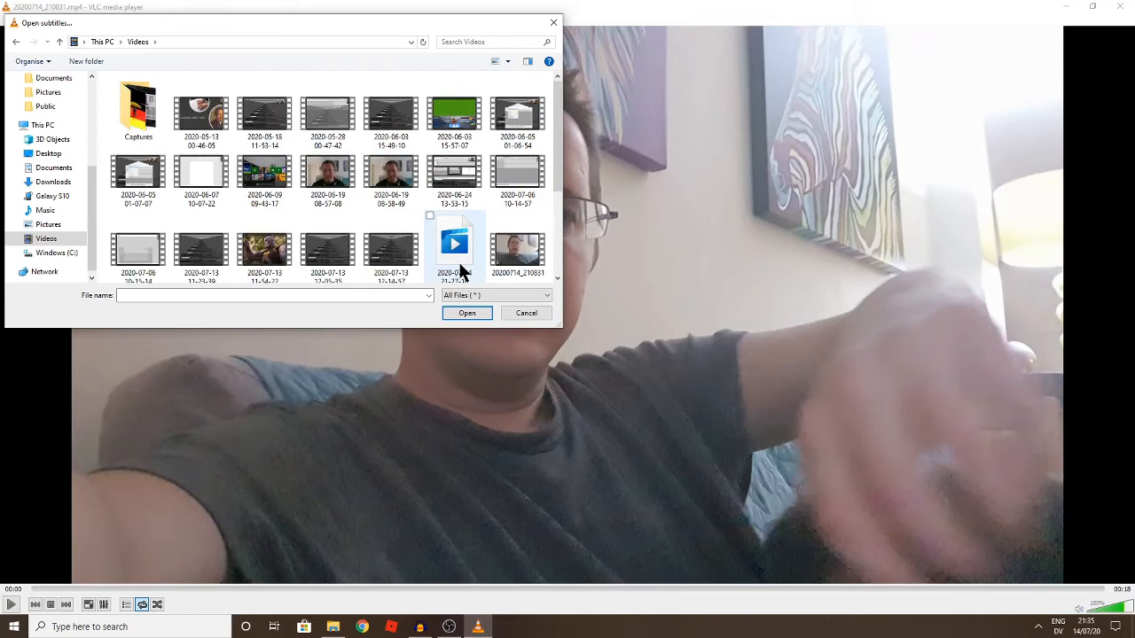
key(super)
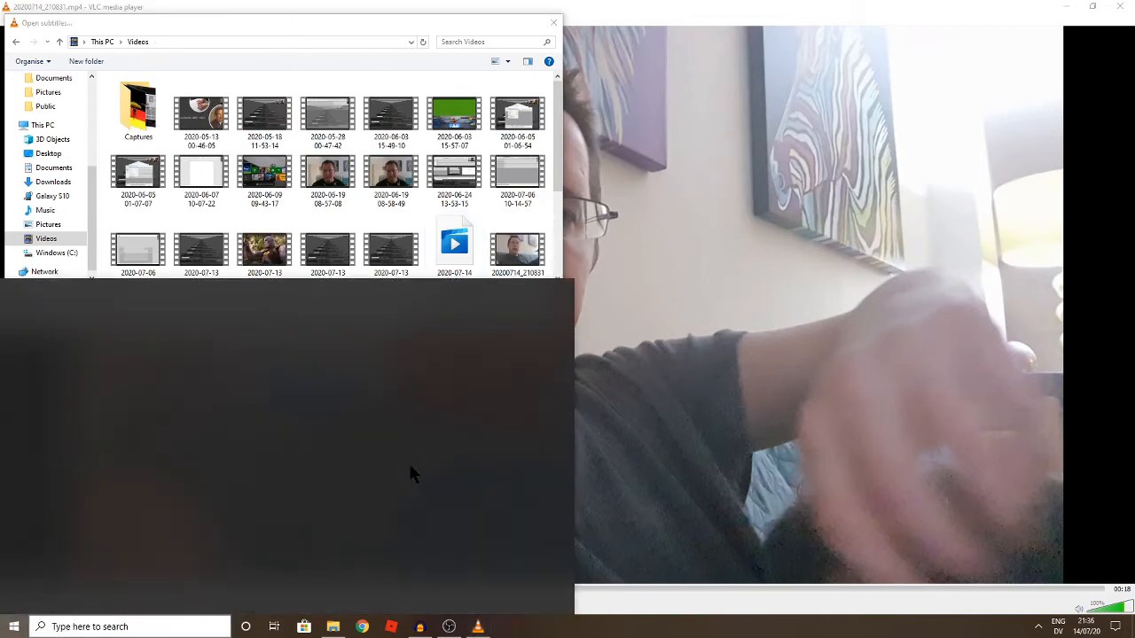
text(n)
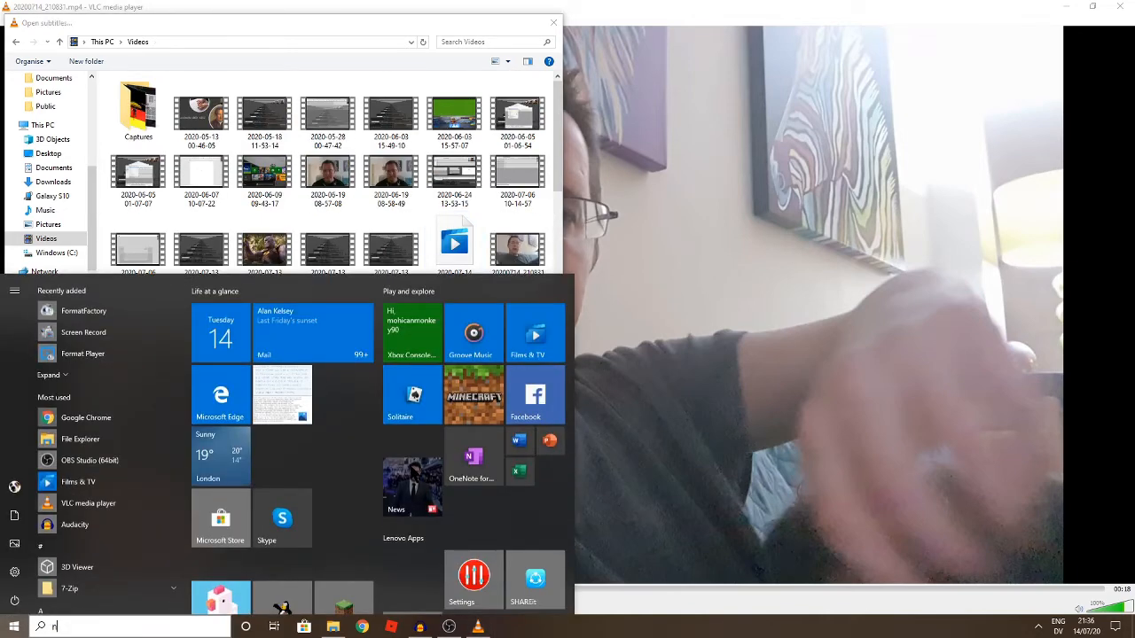
text(otepad)
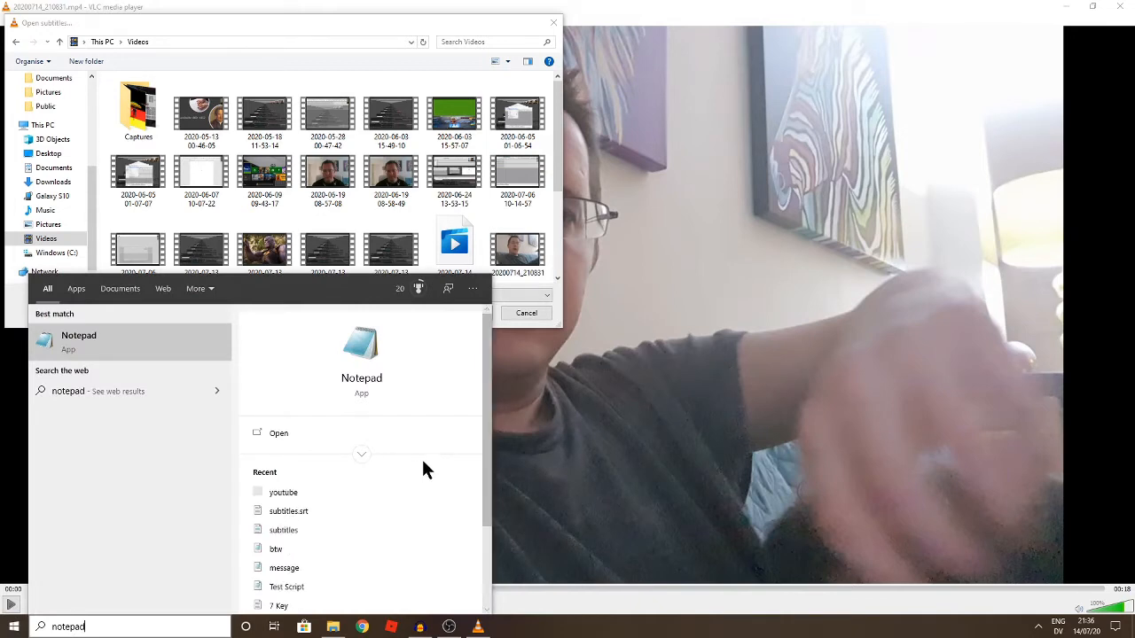
key(Return)
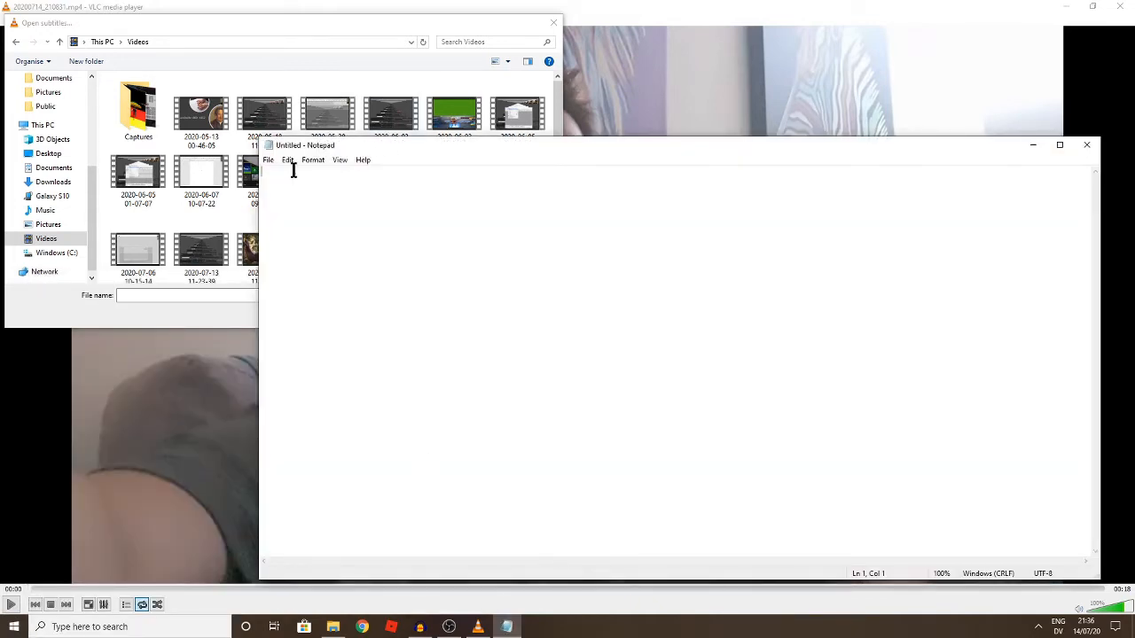
click(269, 161)
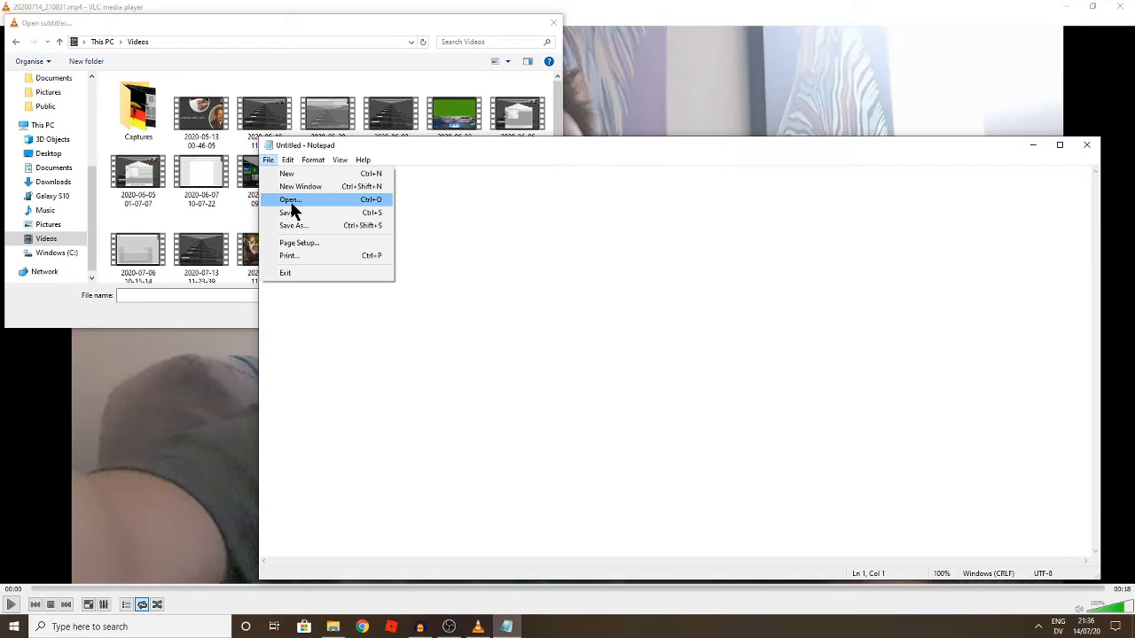
click(292, 203)
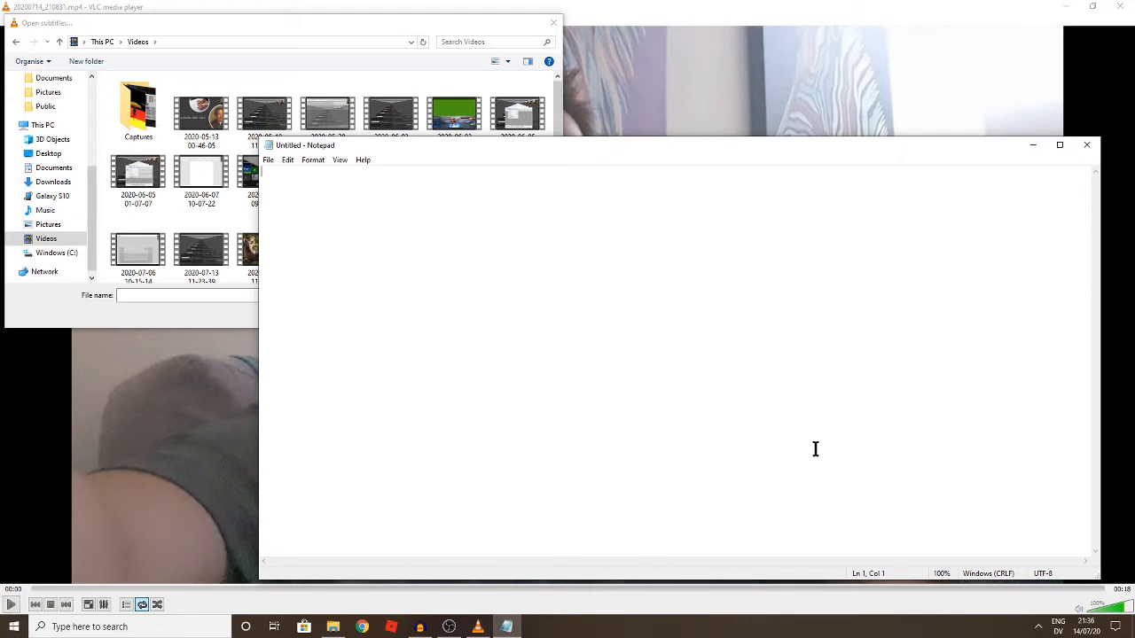
Search Windows for the youtube.srt file to check its location, and close the empty Notepad window.
key(super)
text(youtube.srt)
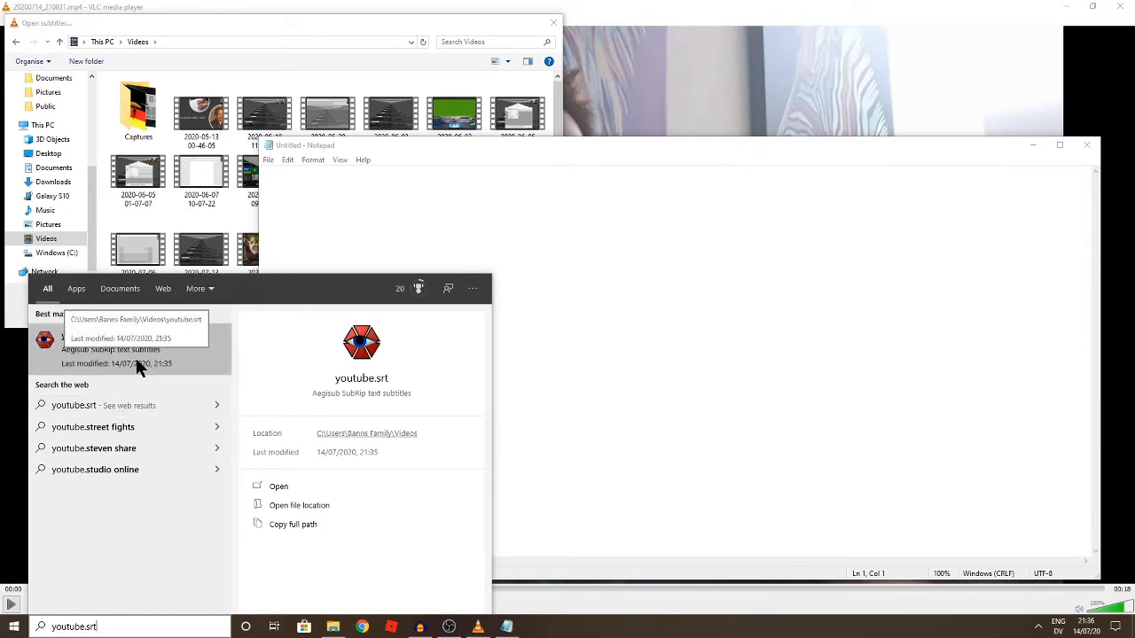
click(596, 280)
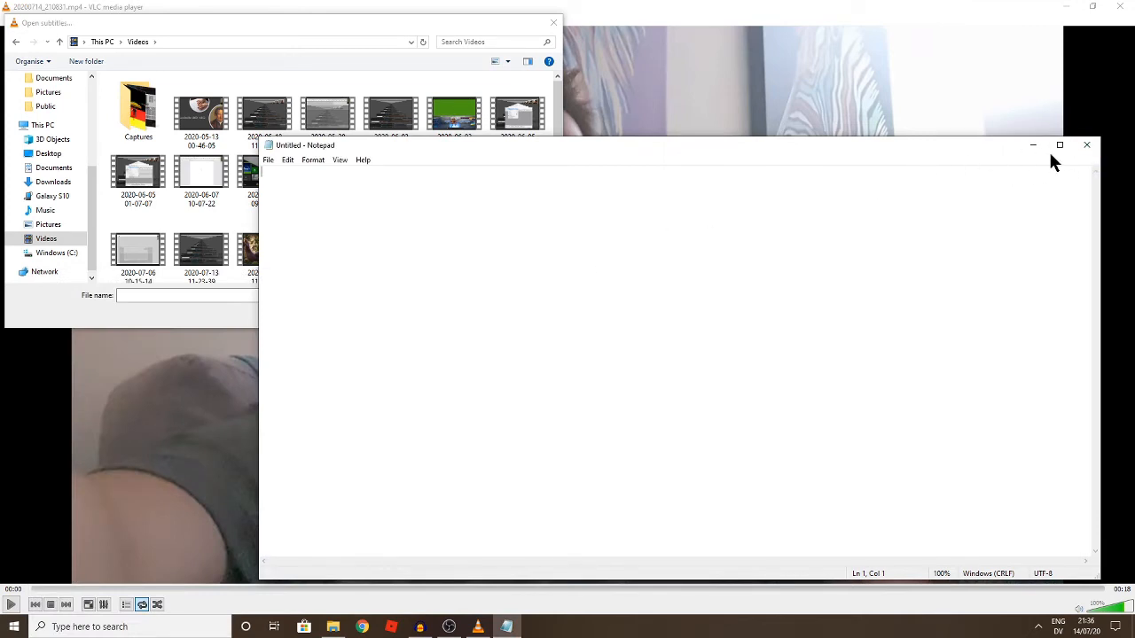
click(1086, 148)
Load the youtube subtitle file from the Videos folder and play the video with its subtitles.
scroll(257, 222, down, 5)
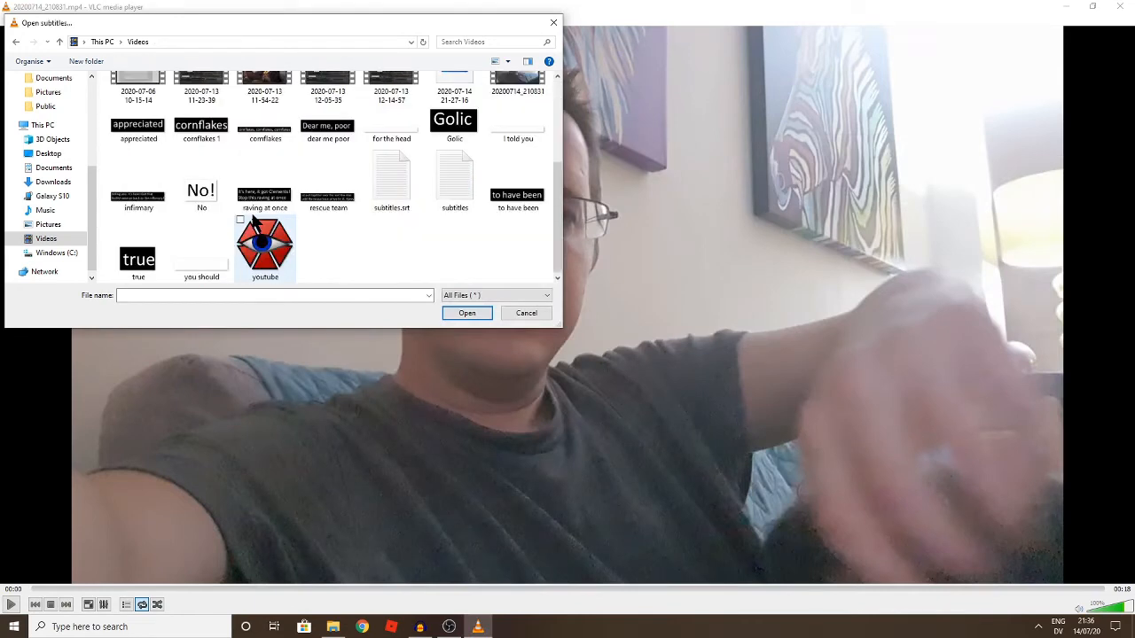
click(265, 246)
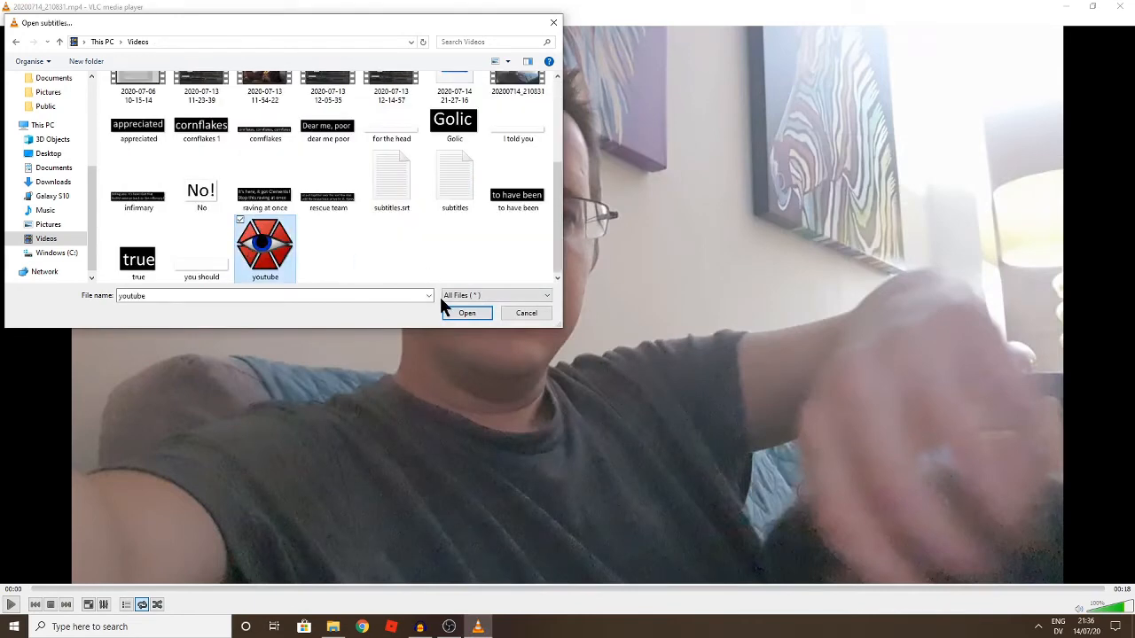
click(465, 313)
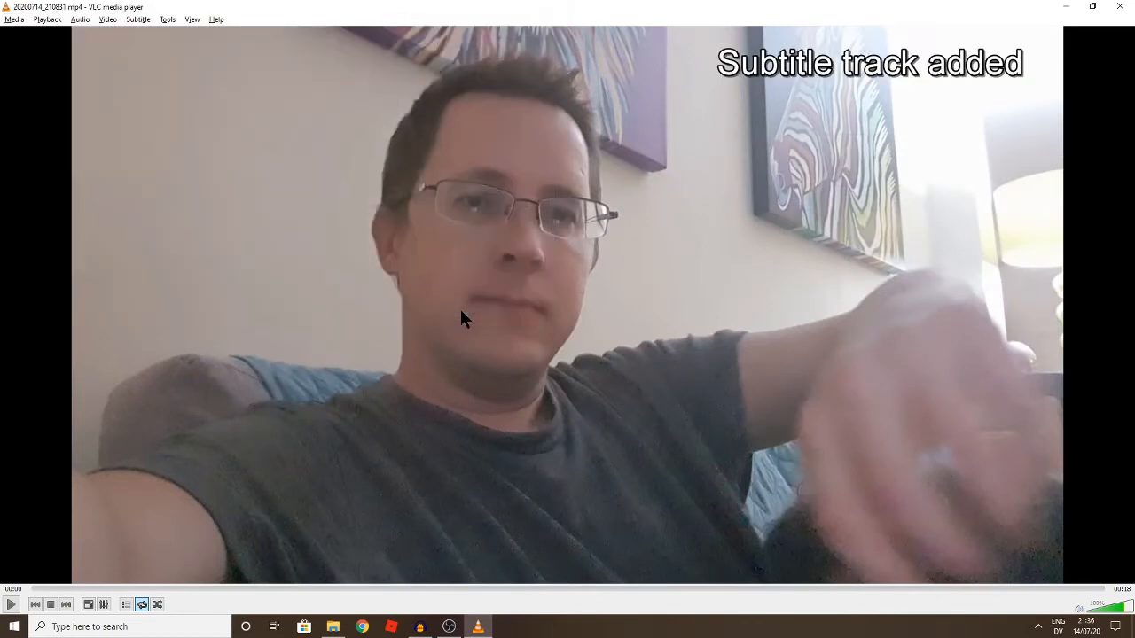
click(12, 606)
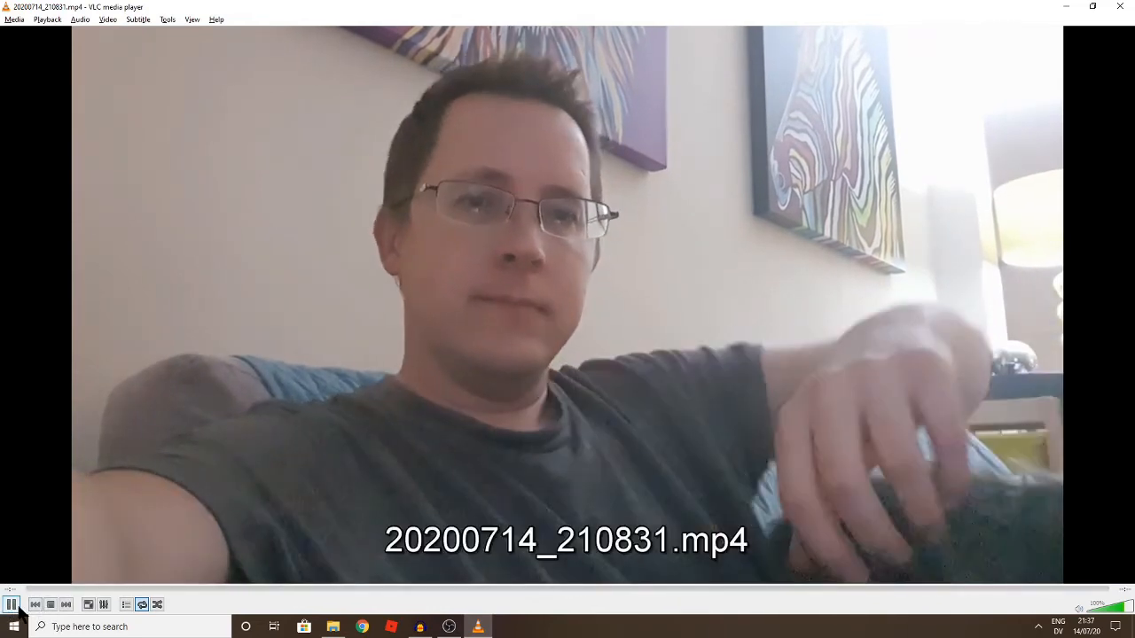
Stop the video playback and close VLC media player.
click(51, 605)
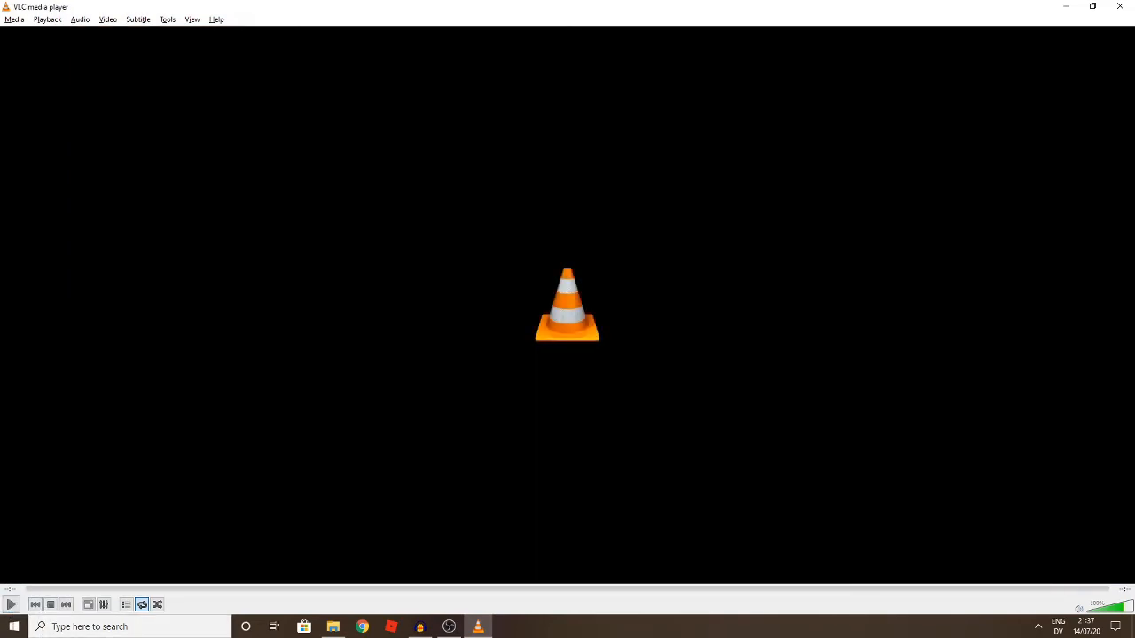
click(16, 19)
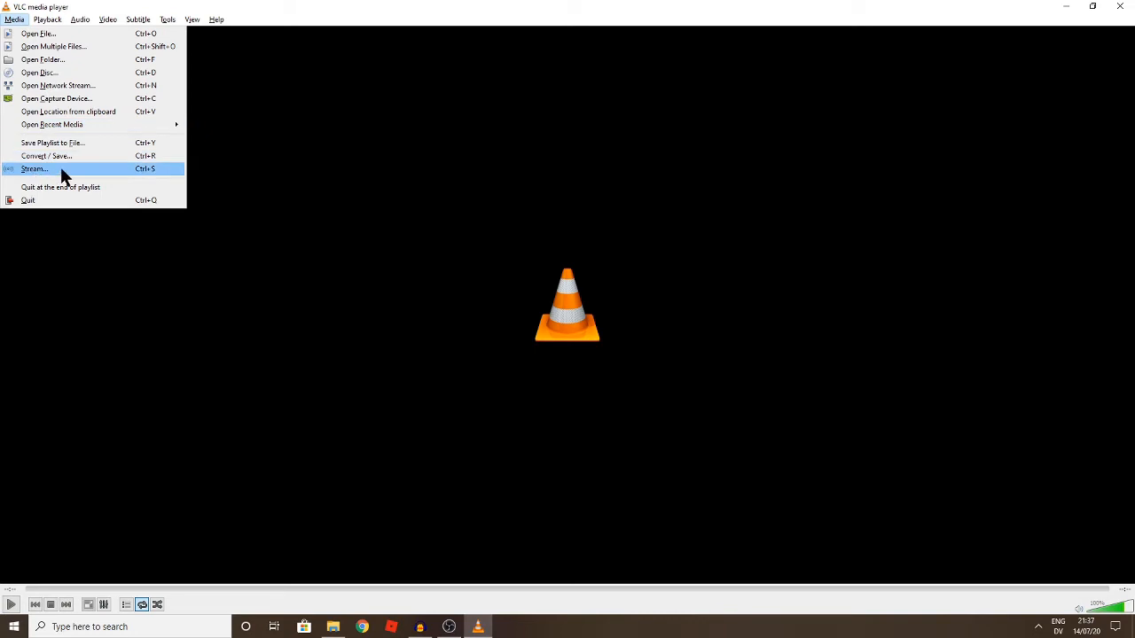
click(141, 21)
mouse_move(12, 21)
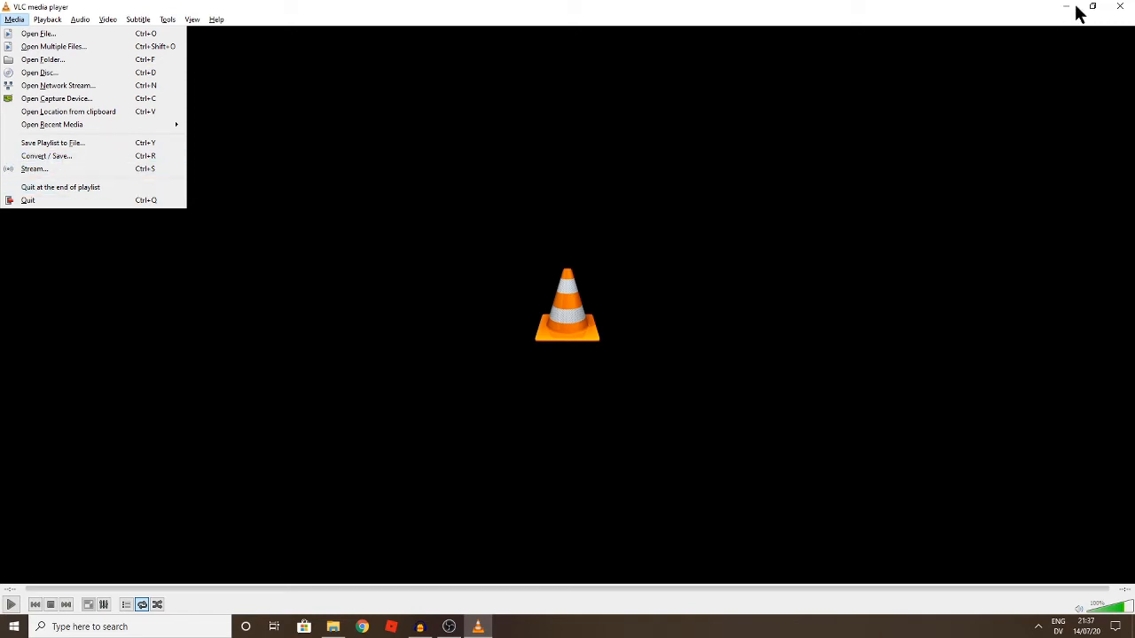
click(1123, 9)
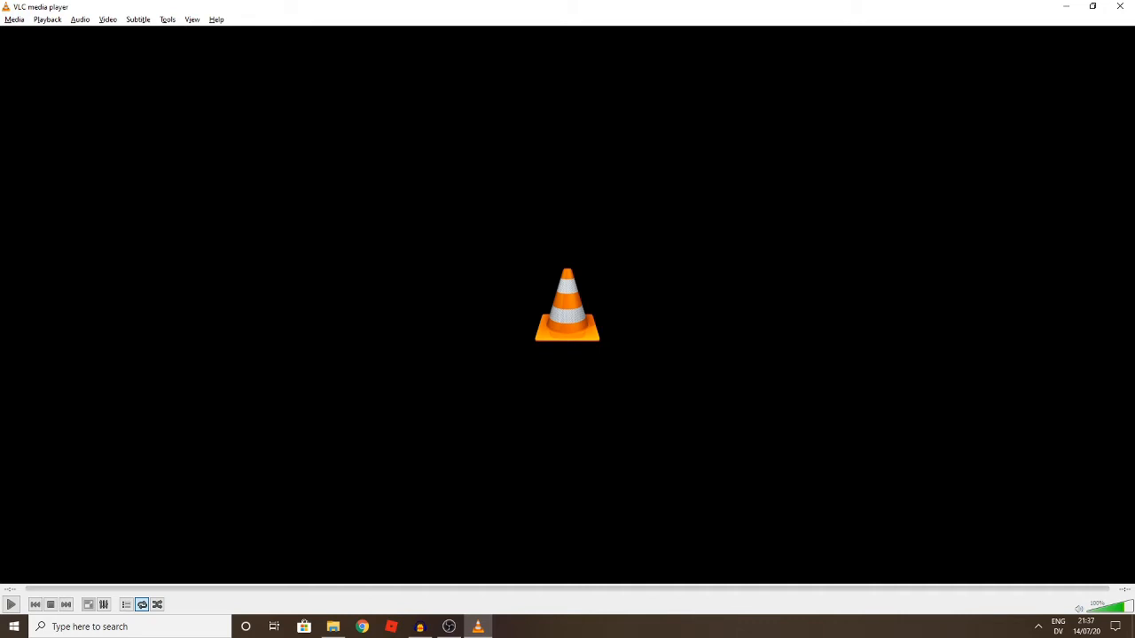
click(1121, 7)
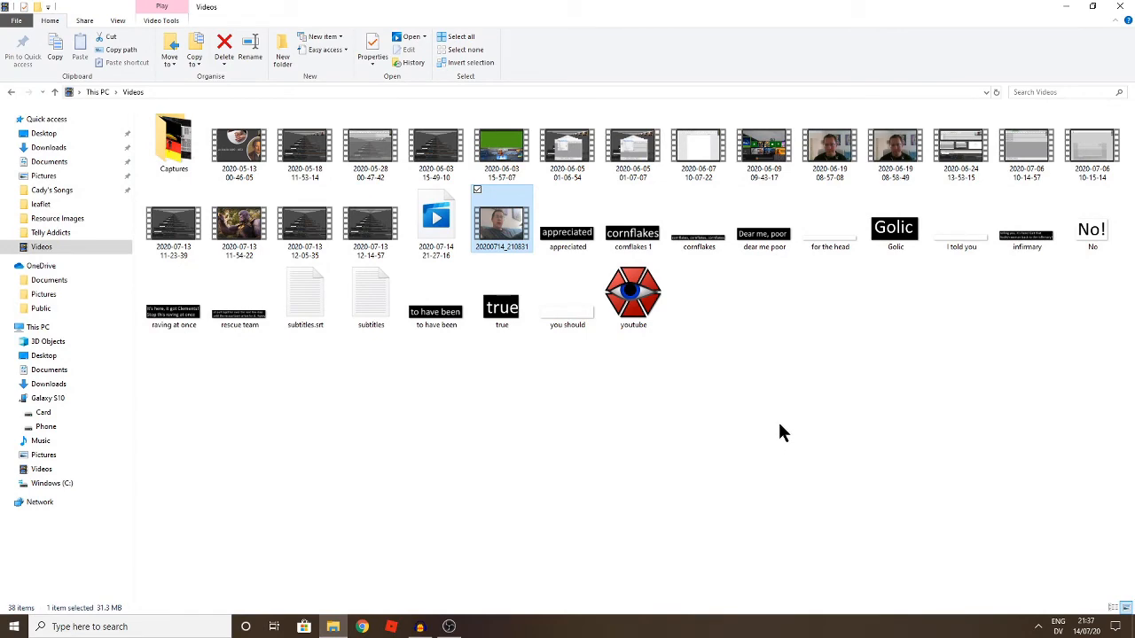
Launch FormatFactory through Windows search and maximize its window.
key(super)
text(fo)
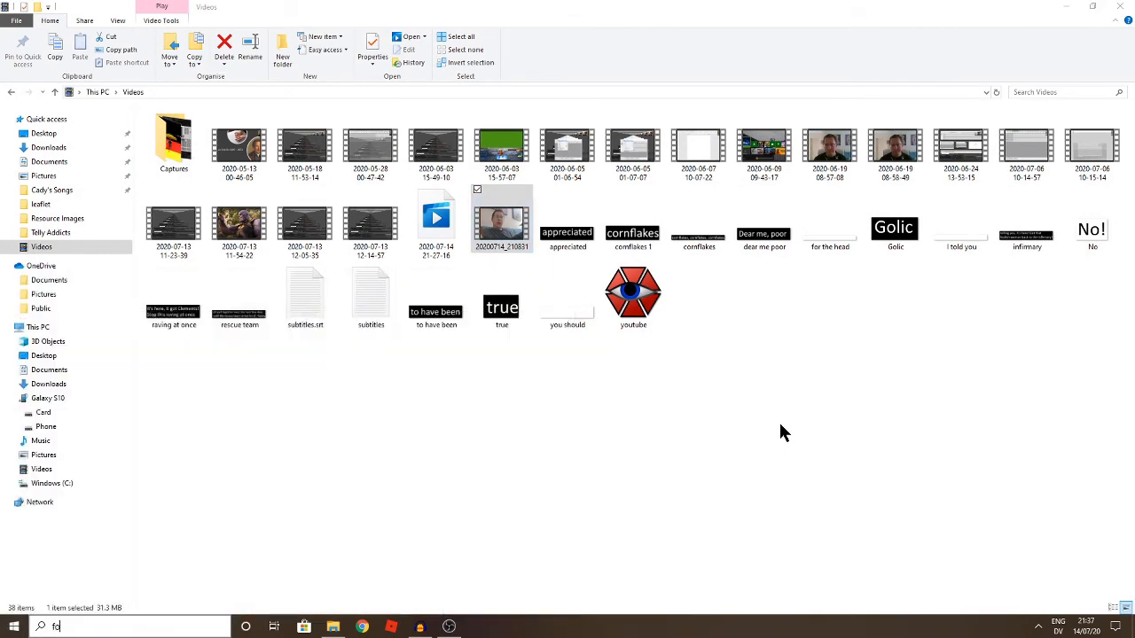
text(rma)
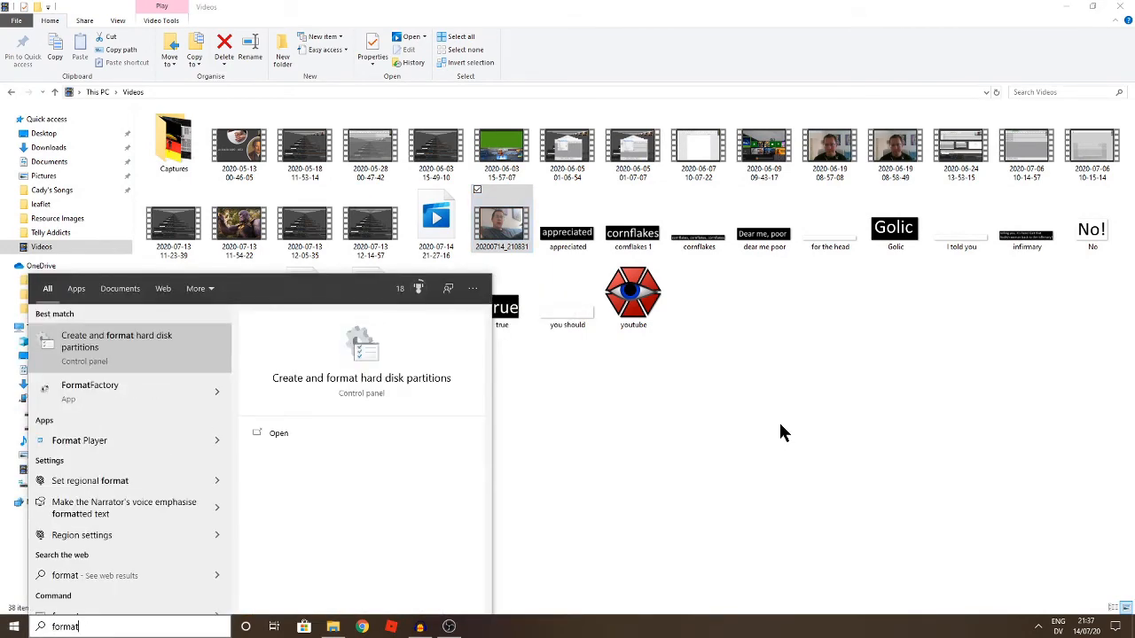
key(Return)
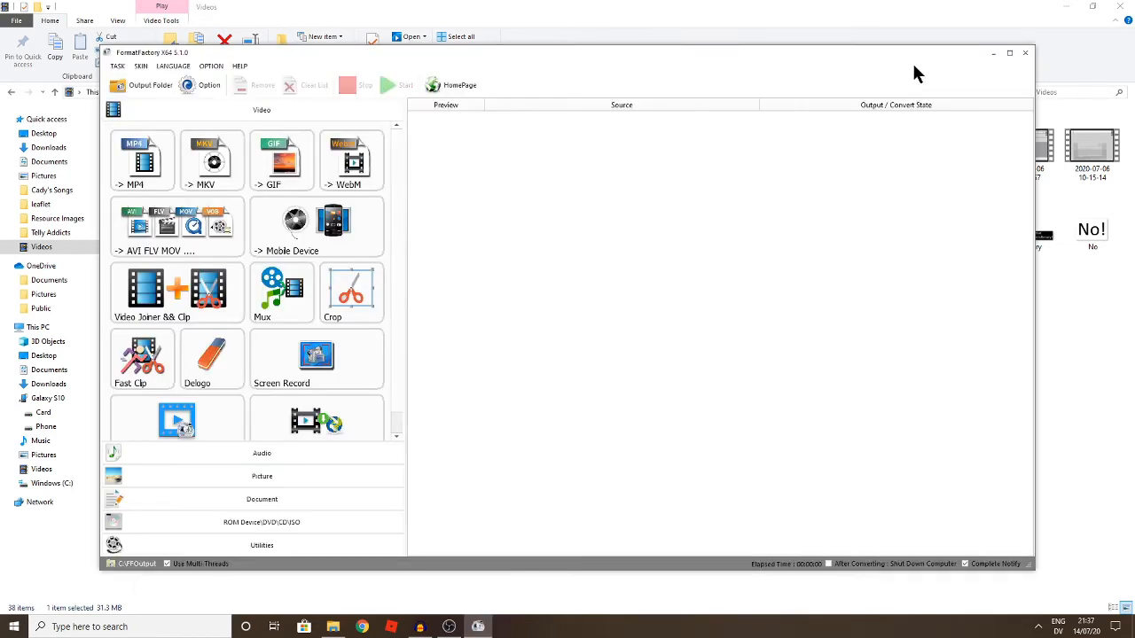
click(1011, 53)
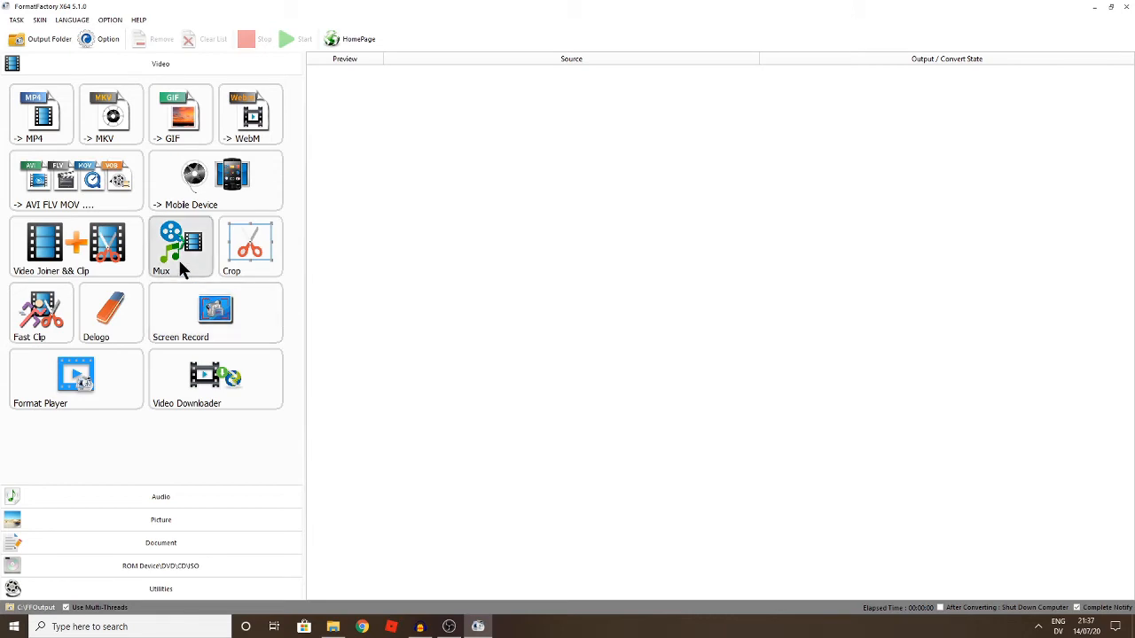
Set up a video conversion to MP4 and add the source file 20200714_210831 from the Videos folder.
click(47, 124)
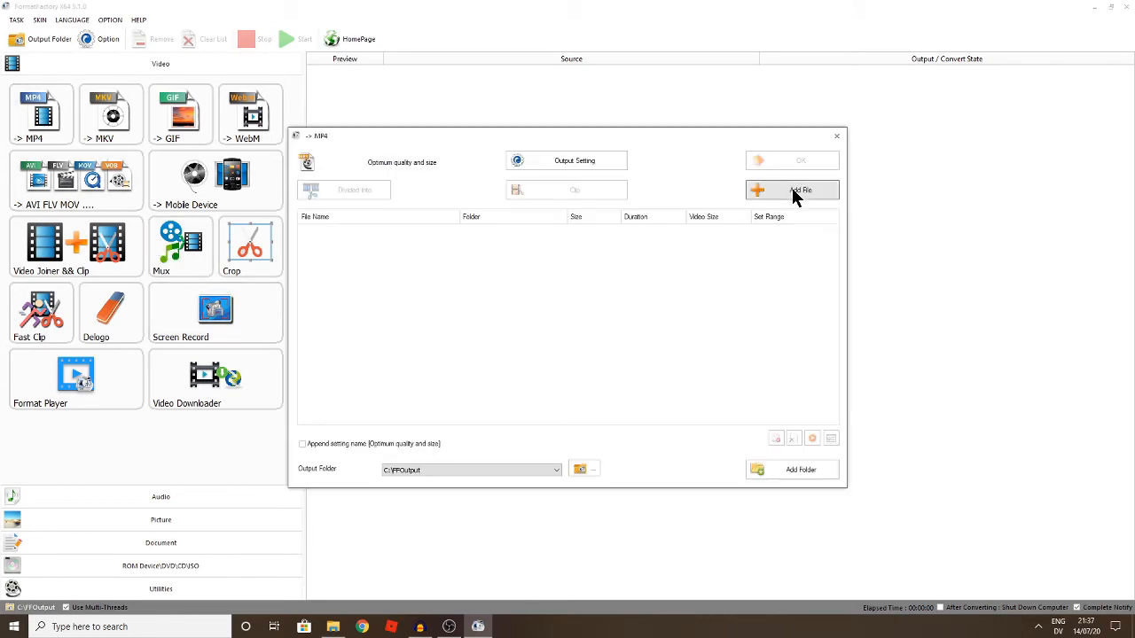
click(771, 188)
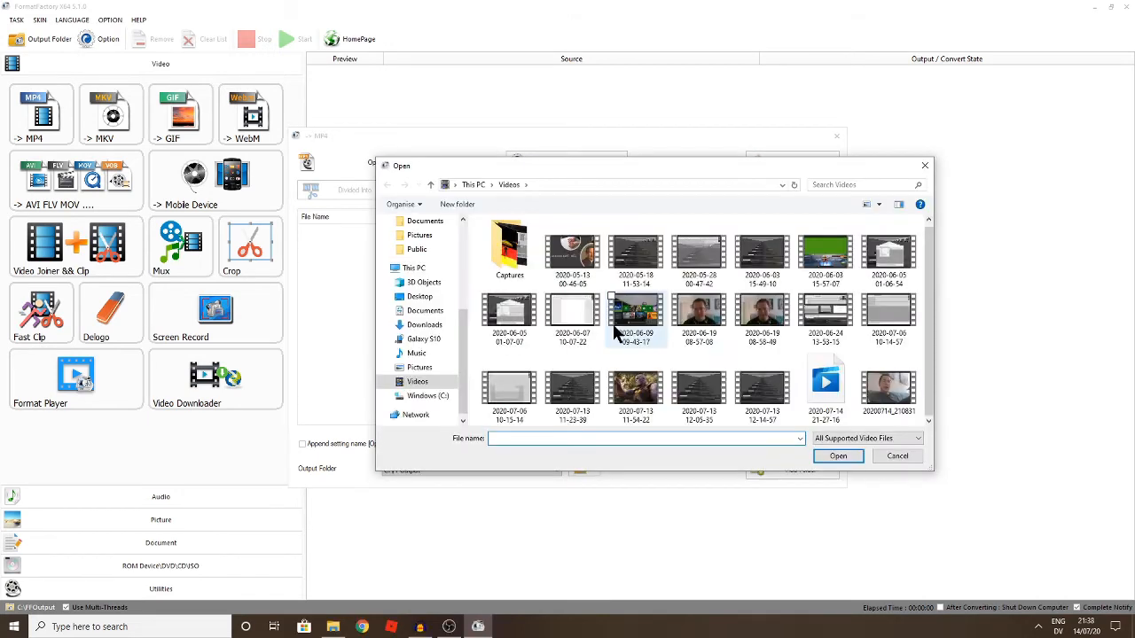
click(889, 390)
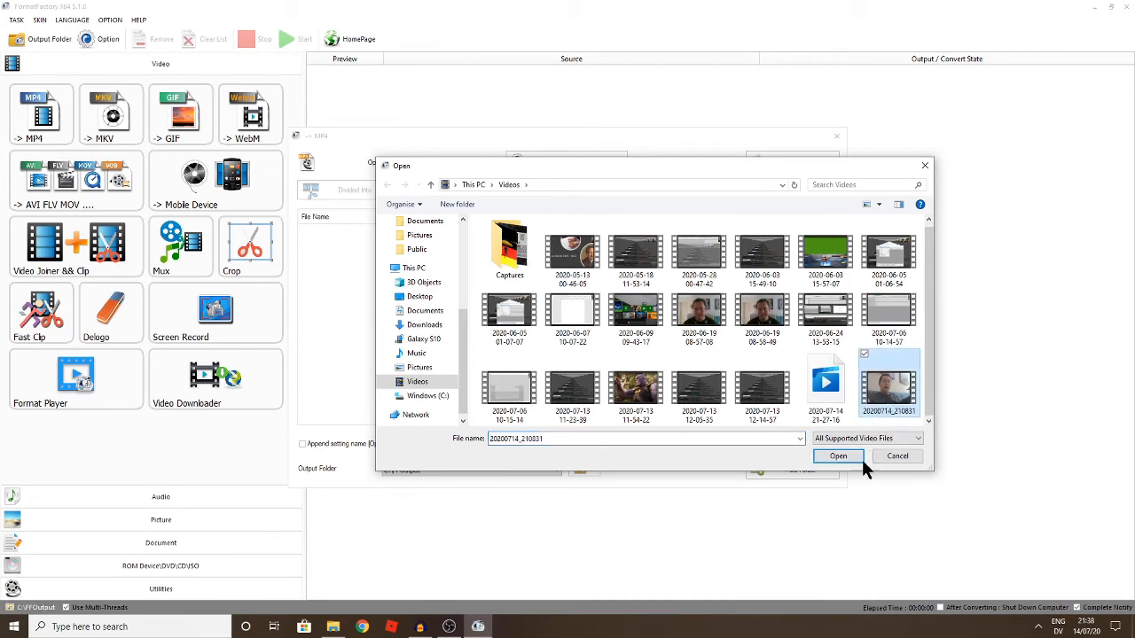
click(839, 455)
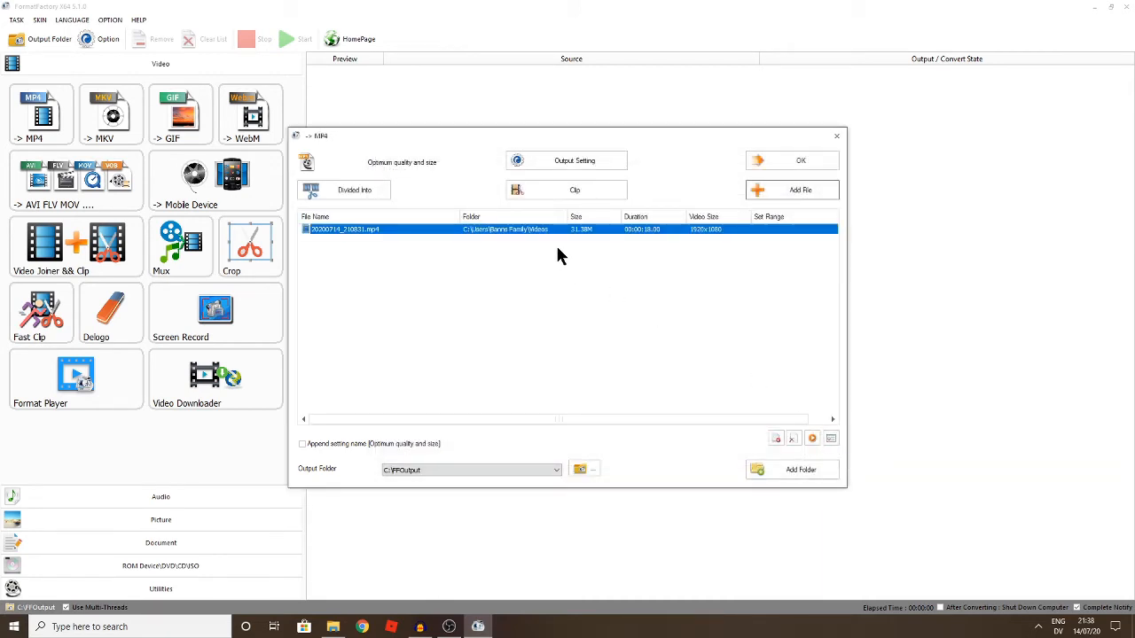
Add the youtube subtitle file from the Videos folder as the additional subtitle in the MP4 output settings.
click(568, 163)
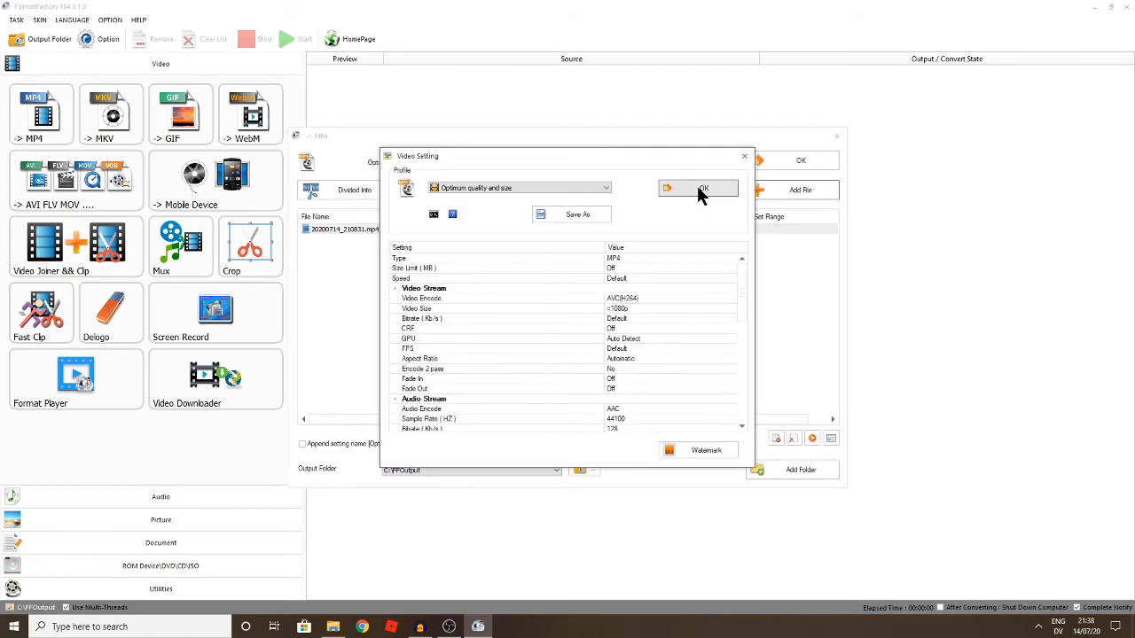
scroll(727, 337, down, 4)
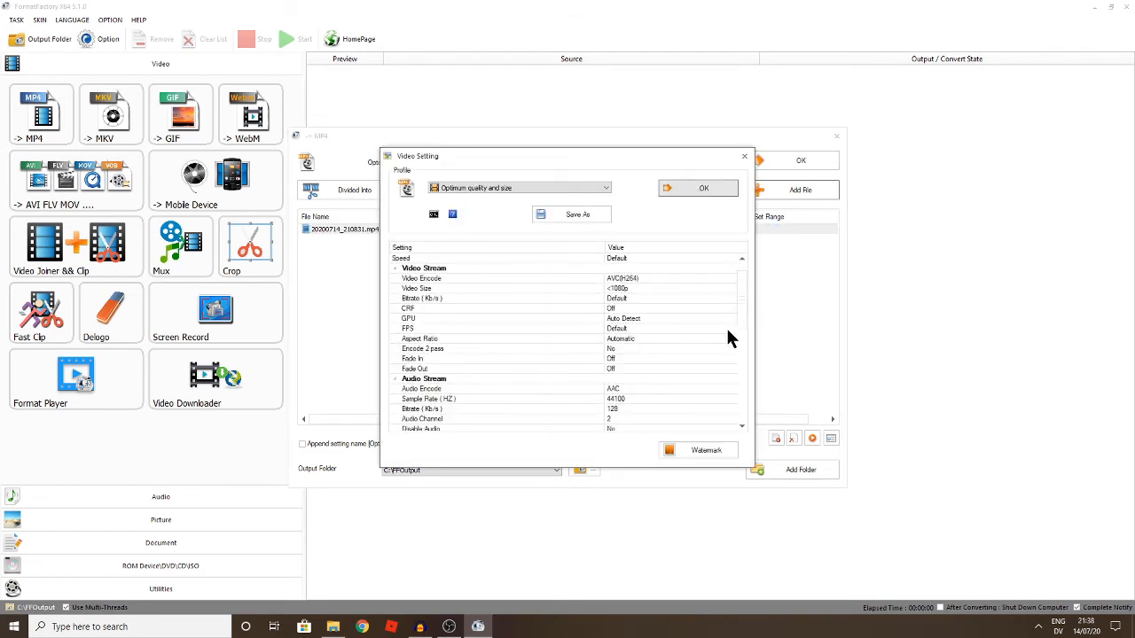
scroll(727, 335, down, 3)
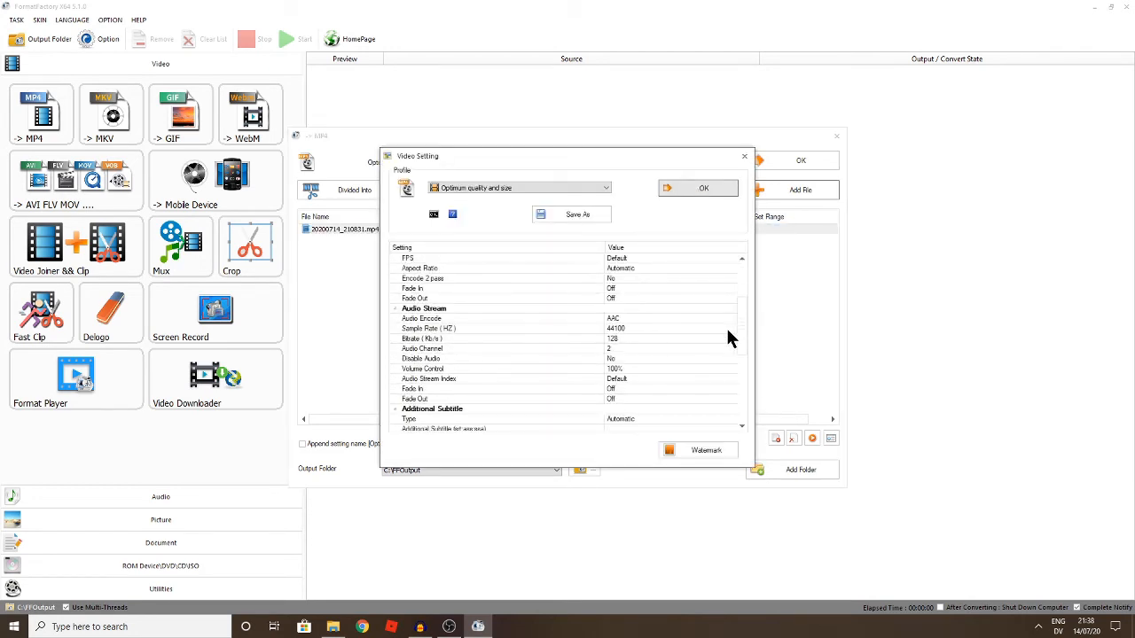
scroll(679, 388, down, 1)
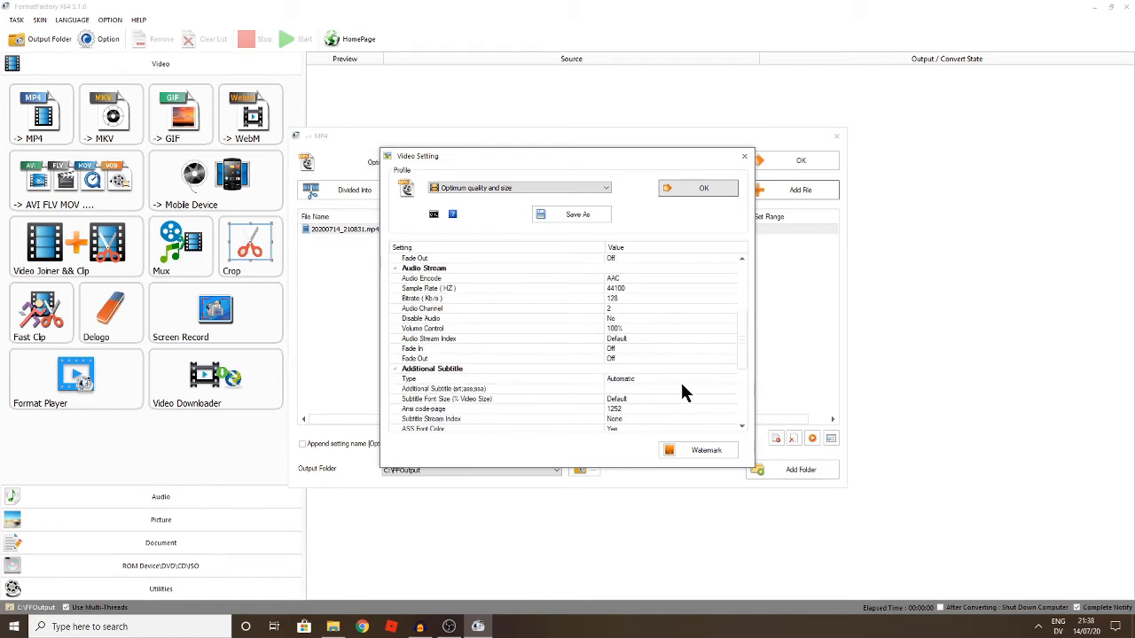
scroll(567, 403, down, 1)
click(683, 379)
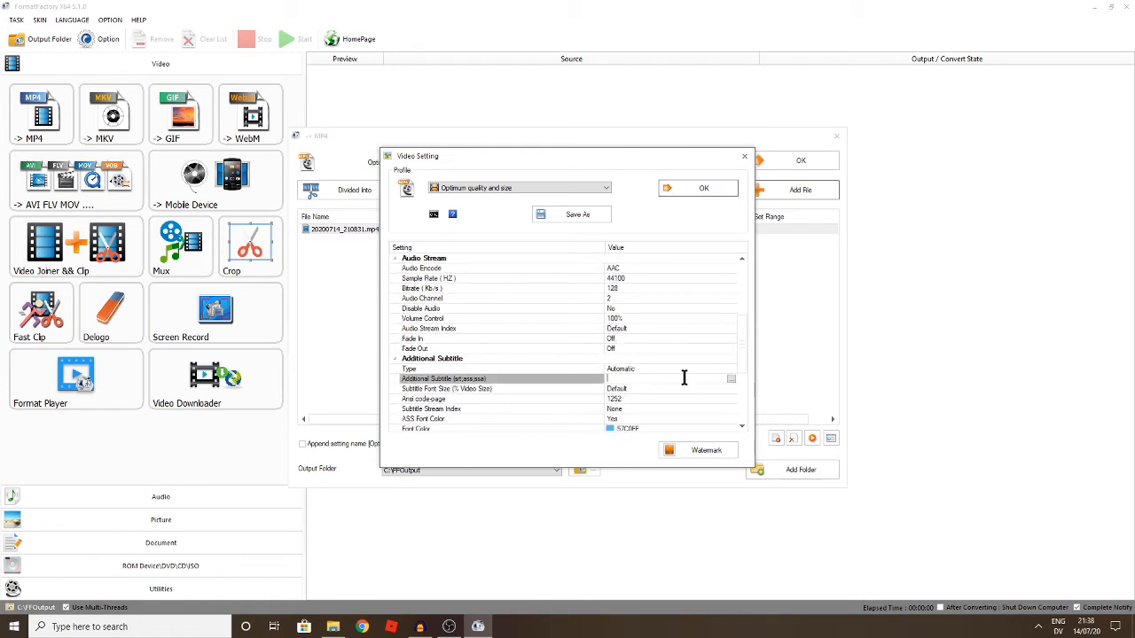
click(731, 380)
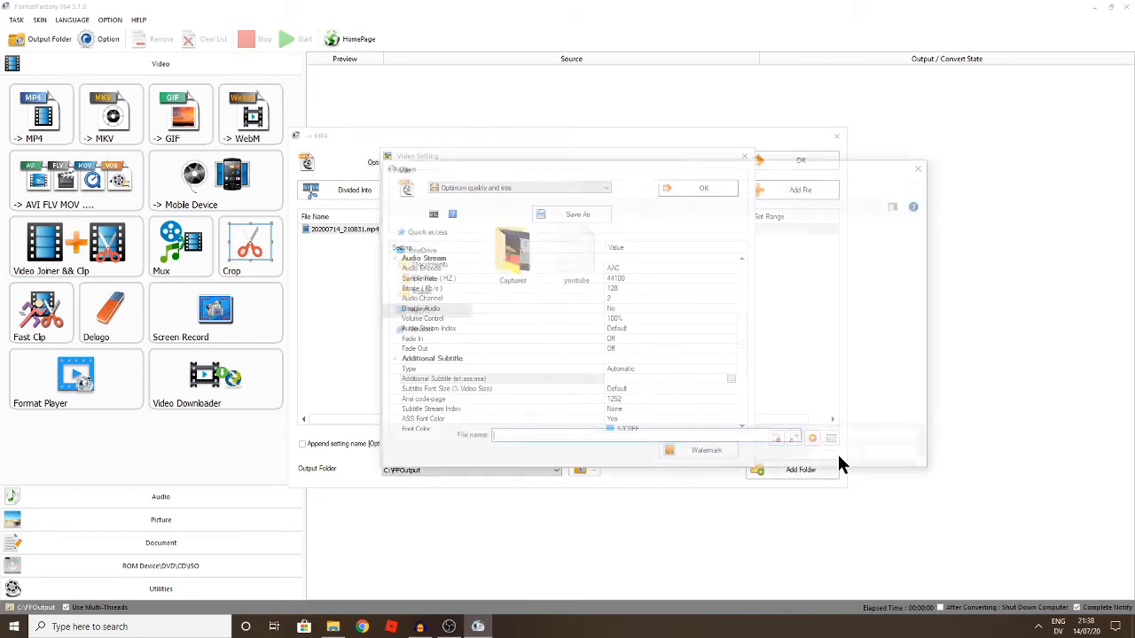
click(571, 255)
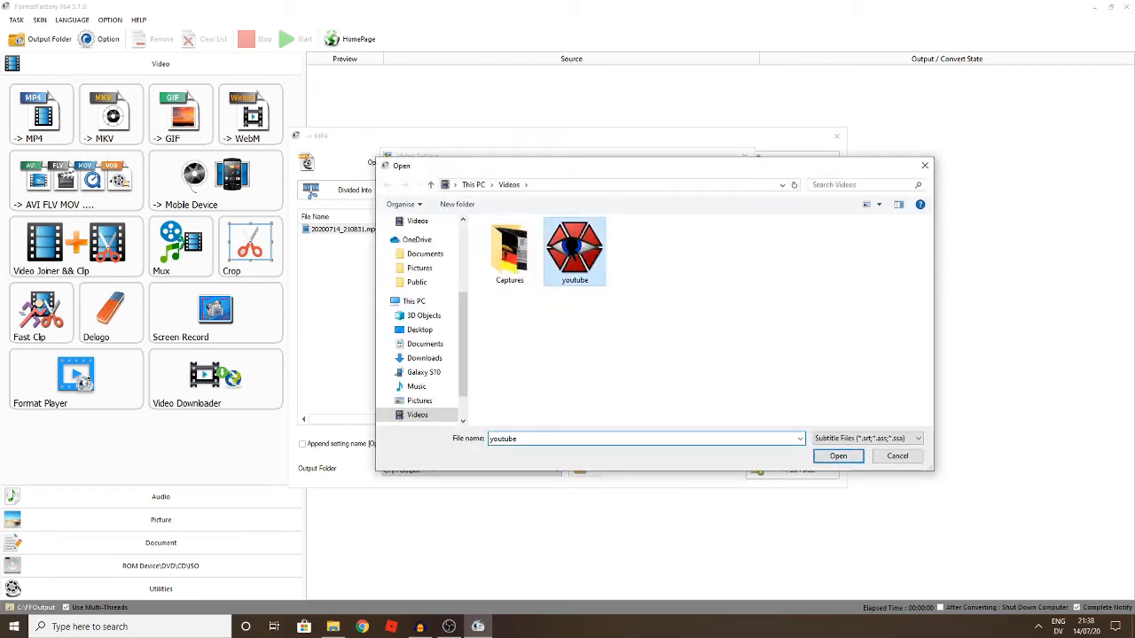
click(833, 454)
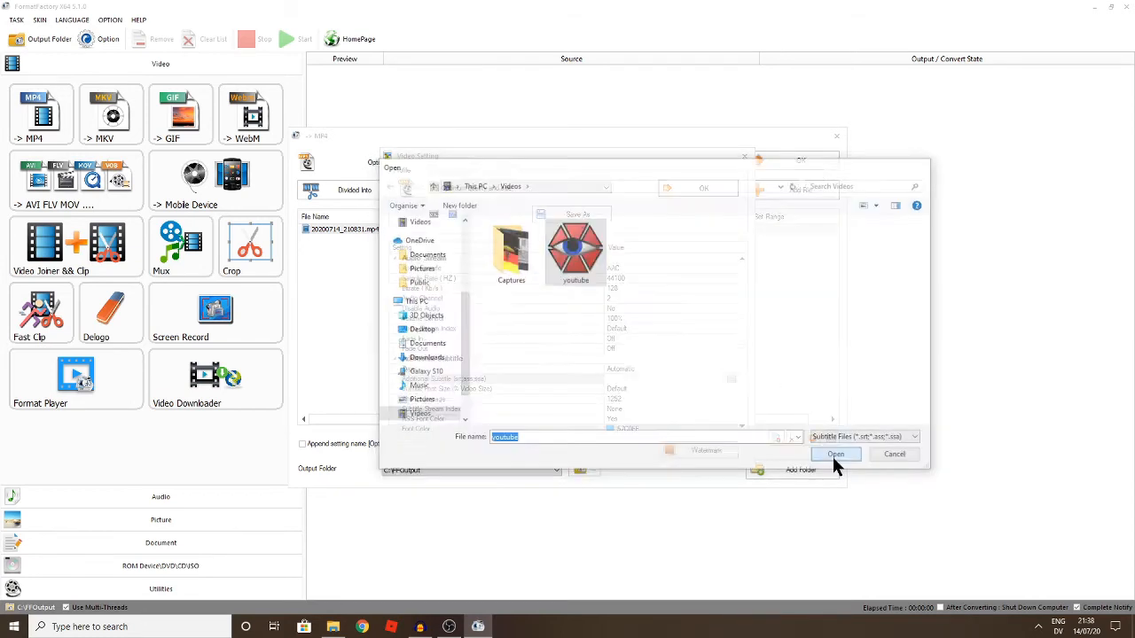
Set the subtitle font size to 4 - Default.
click(639, 388)
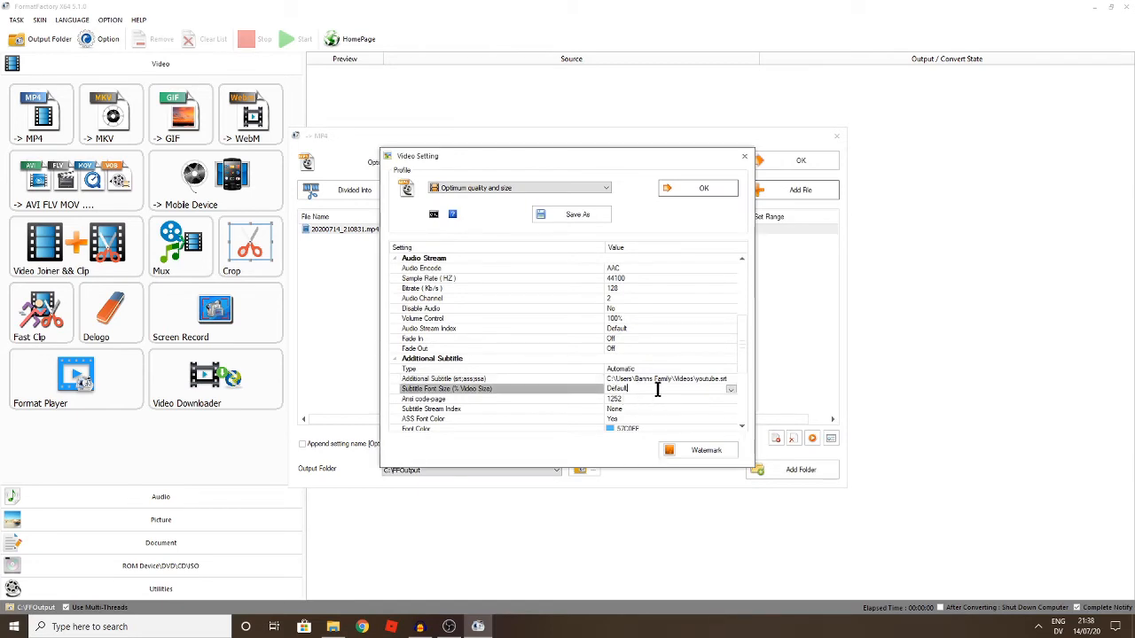
click(732, 390)
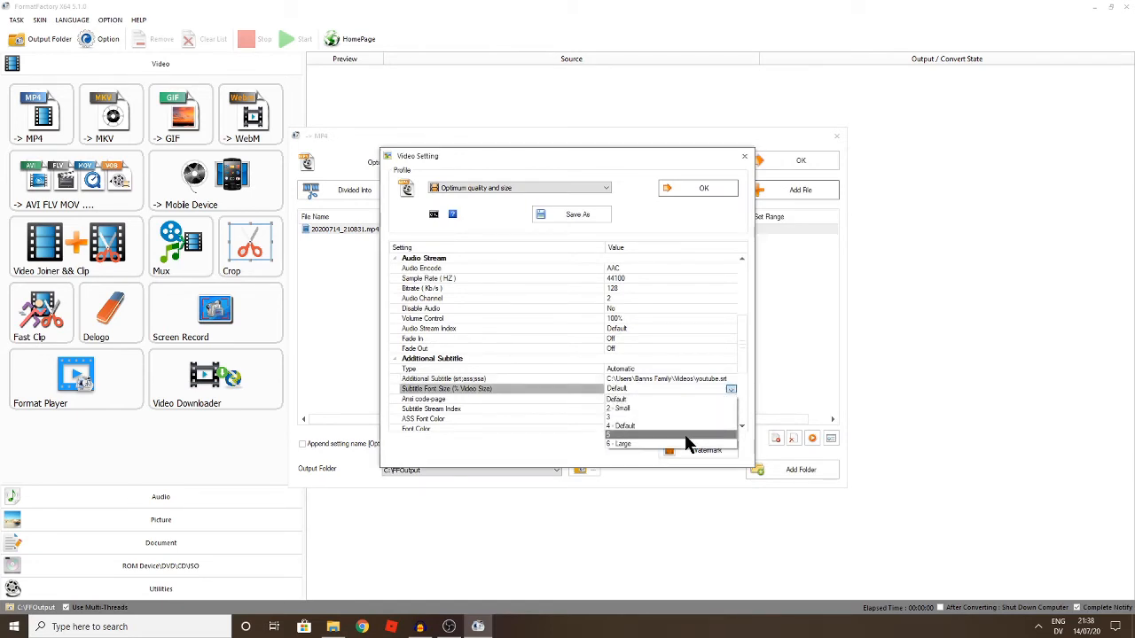
click(641, 425)
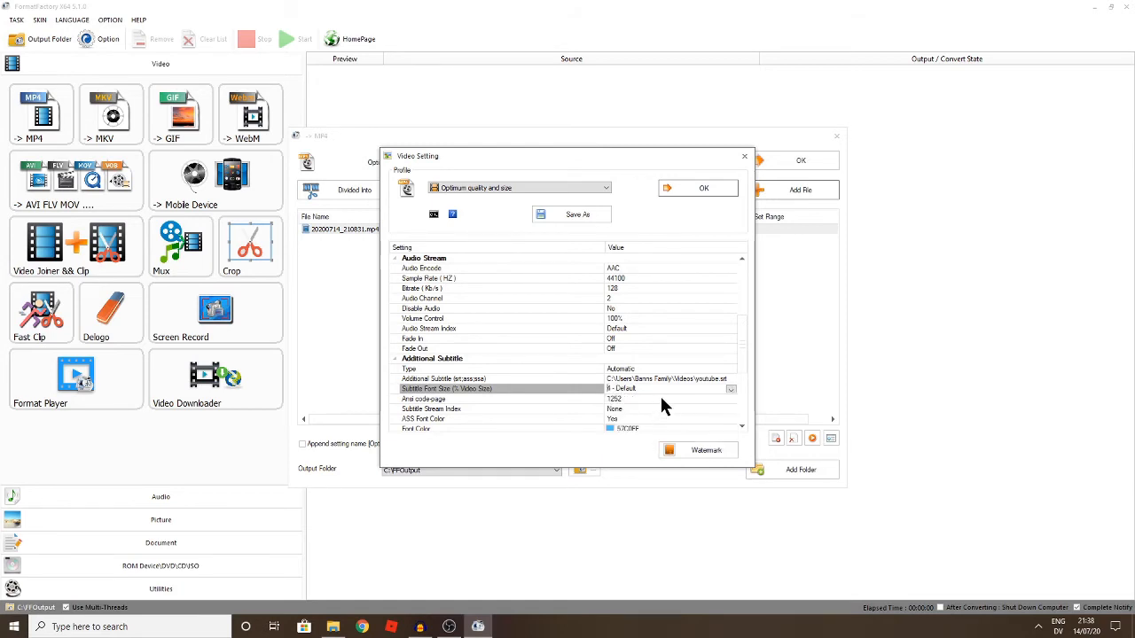
Set the subtitle font color to white FFFFFF and the font border color to black 000000, and accept the video settings.
scroll(702, 410, down, 3)
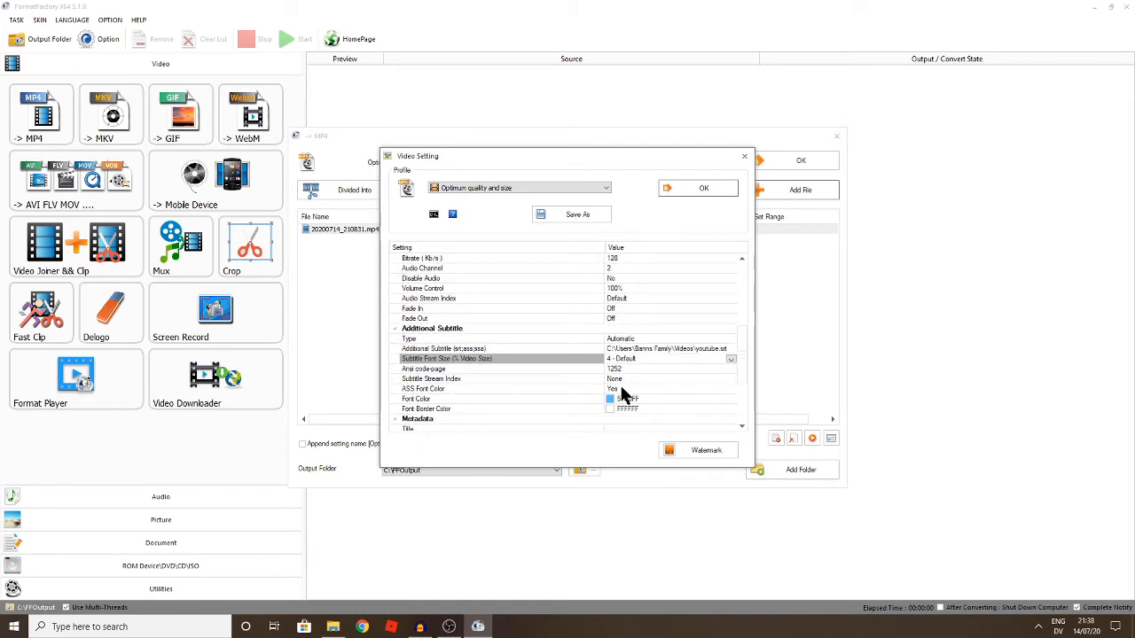
scroll(633, 383, down, 2)
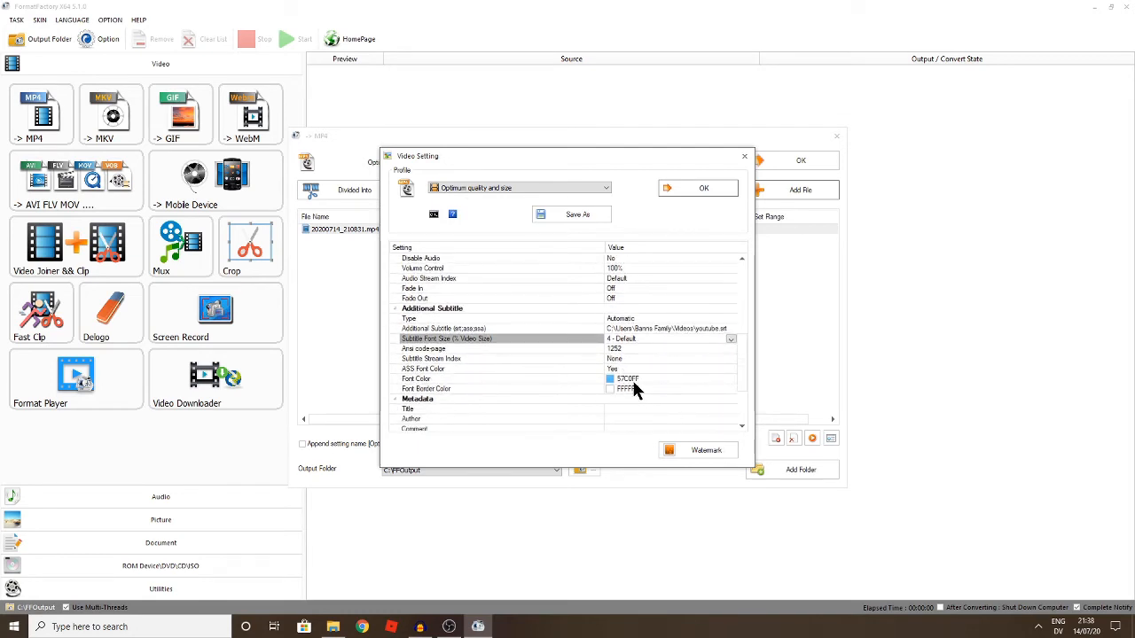
click(642, 378)
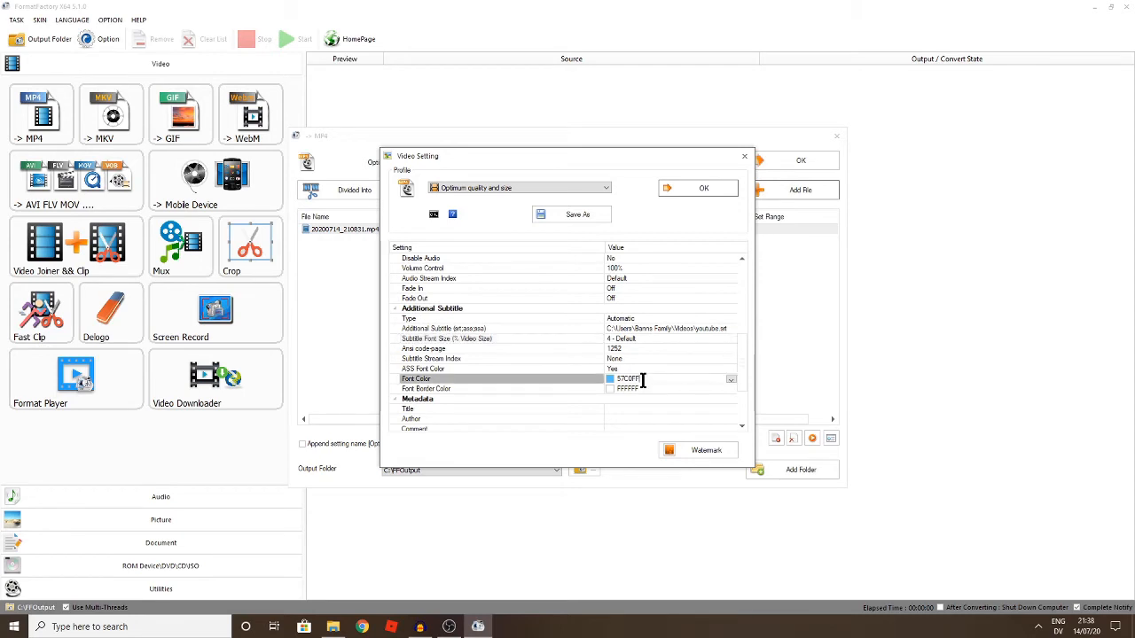
click(731, 379)
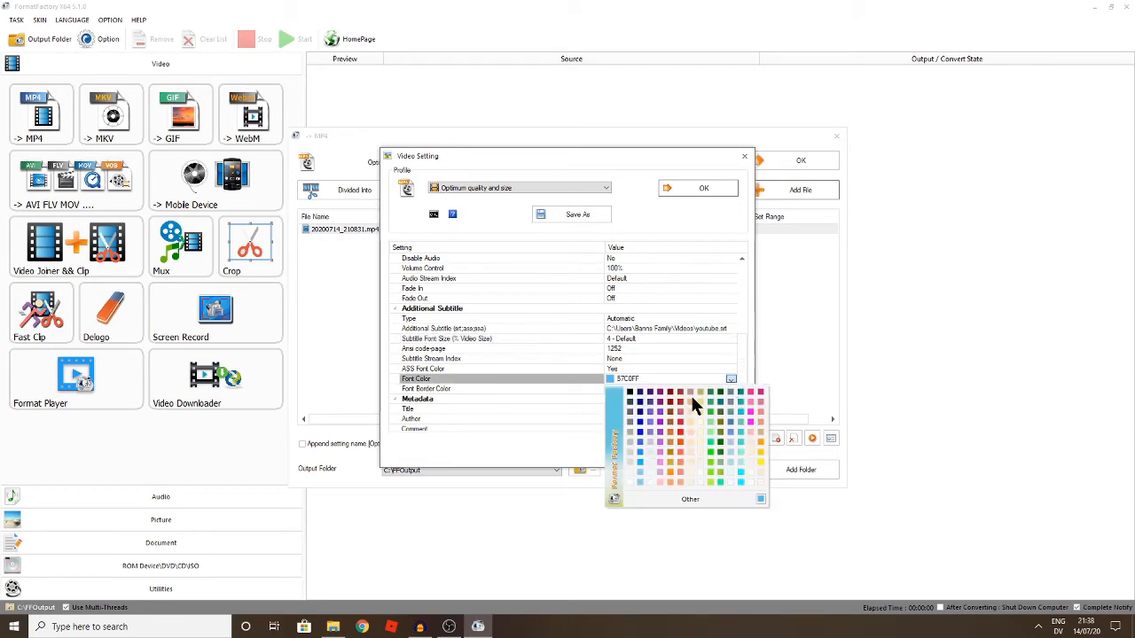
click(632, 481)
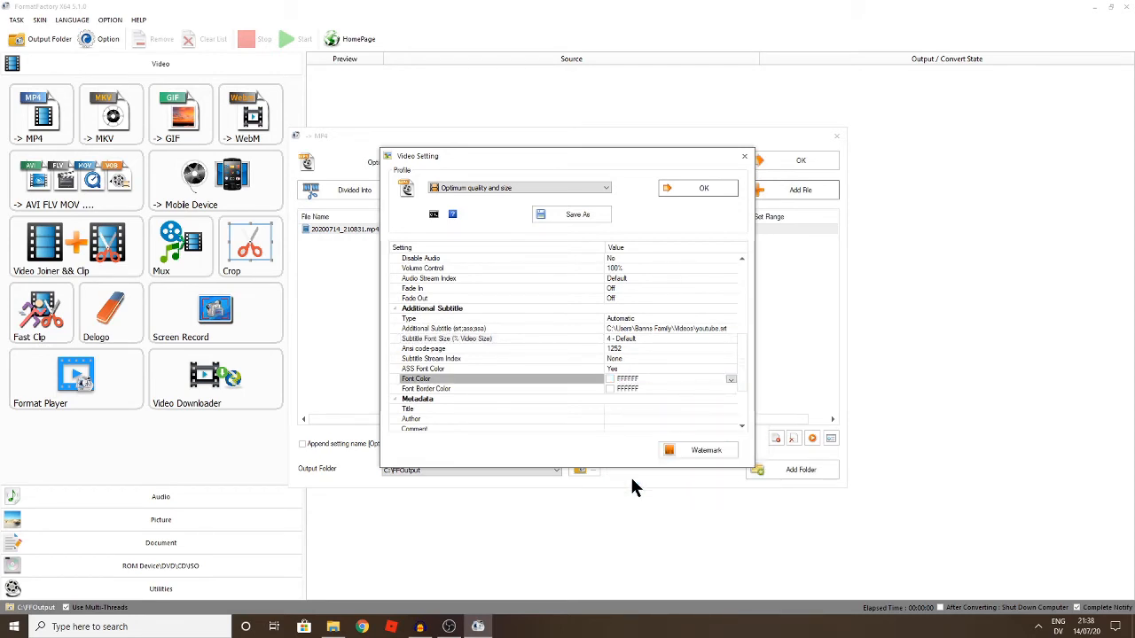
click(732, 389)
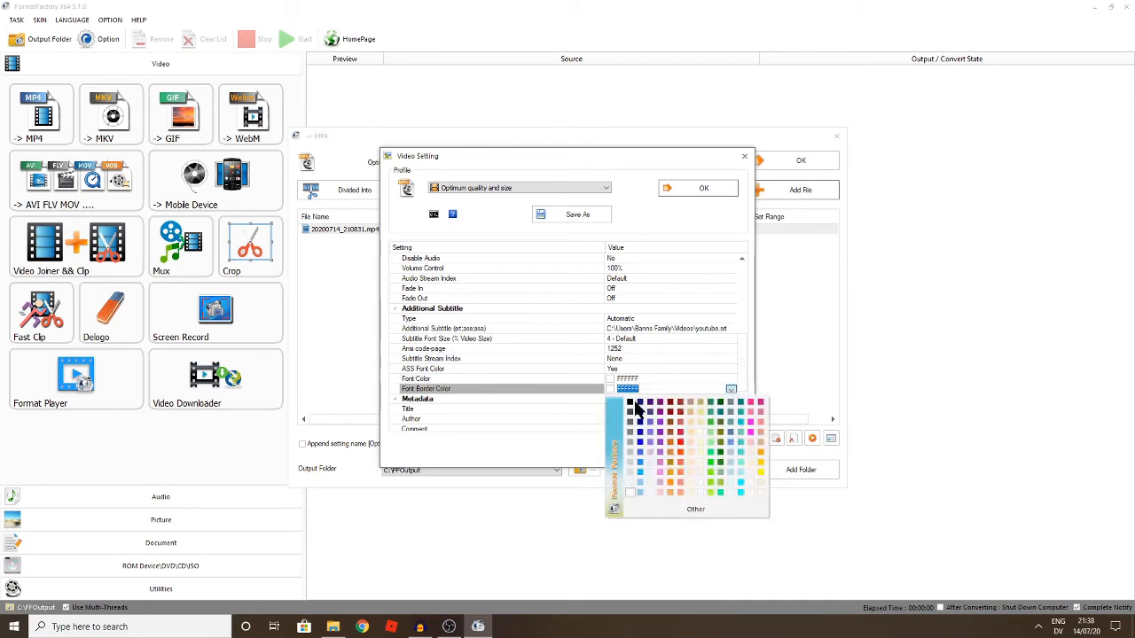
click(631, 403)
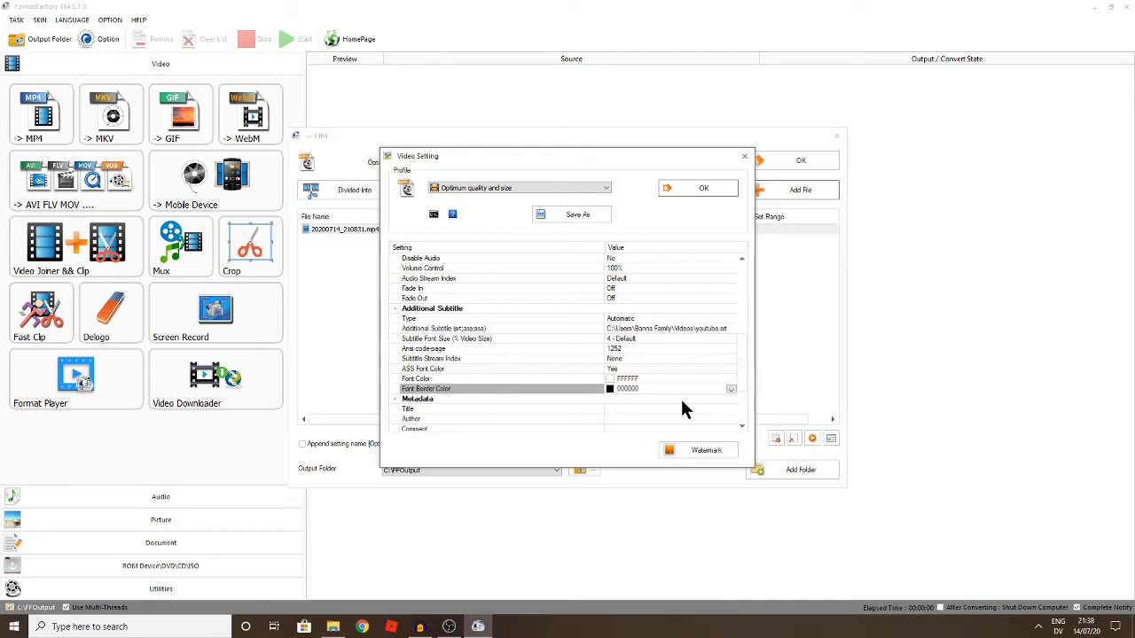
click(720, 188)
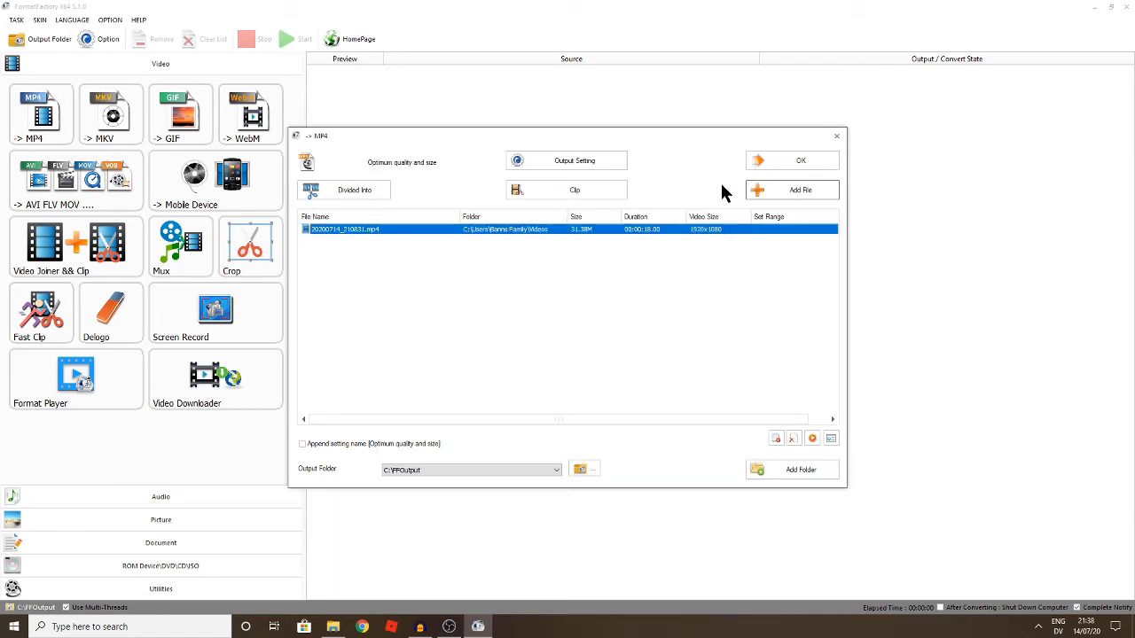
Add the MP4 conversion of 20200714_210831 to the task list and start converting it.
click(801, 164)
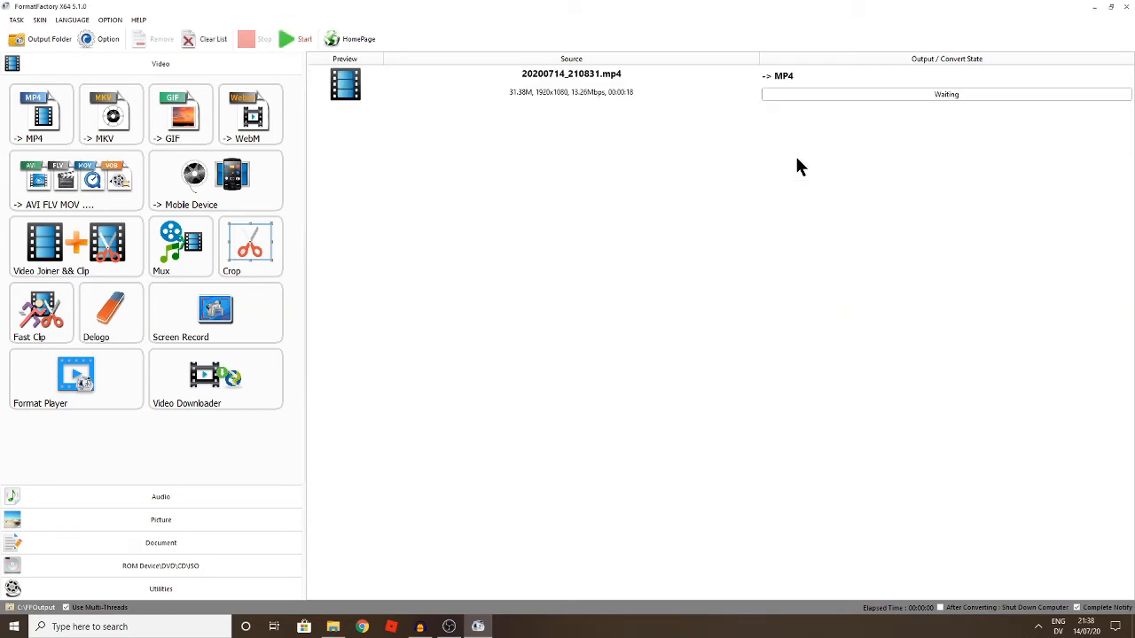
click(399, 96)
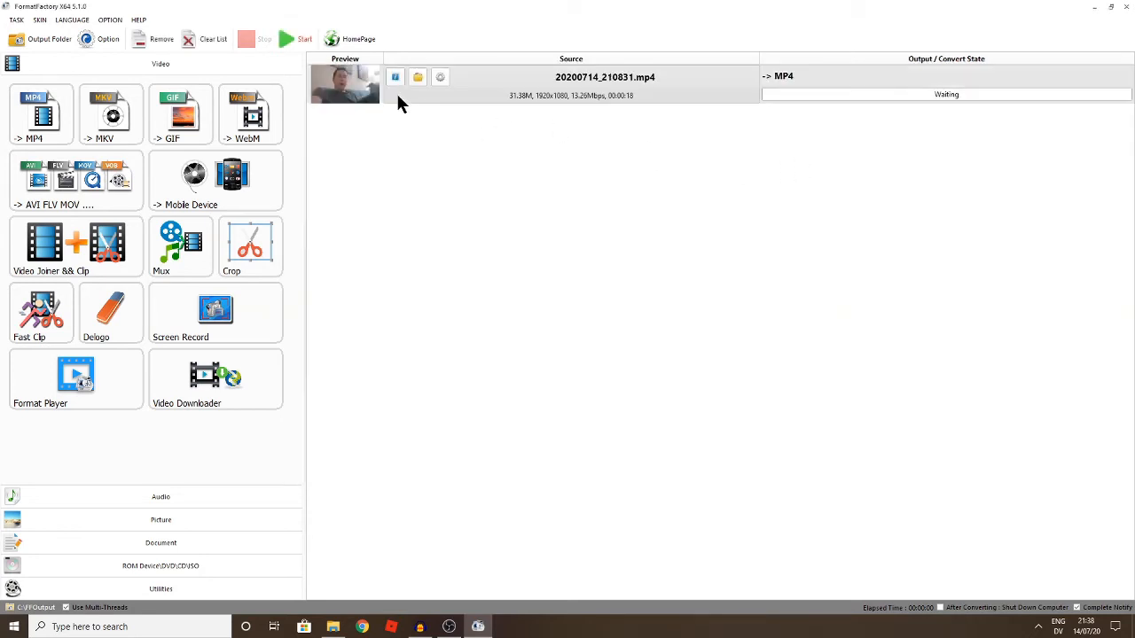
click(300, 41)
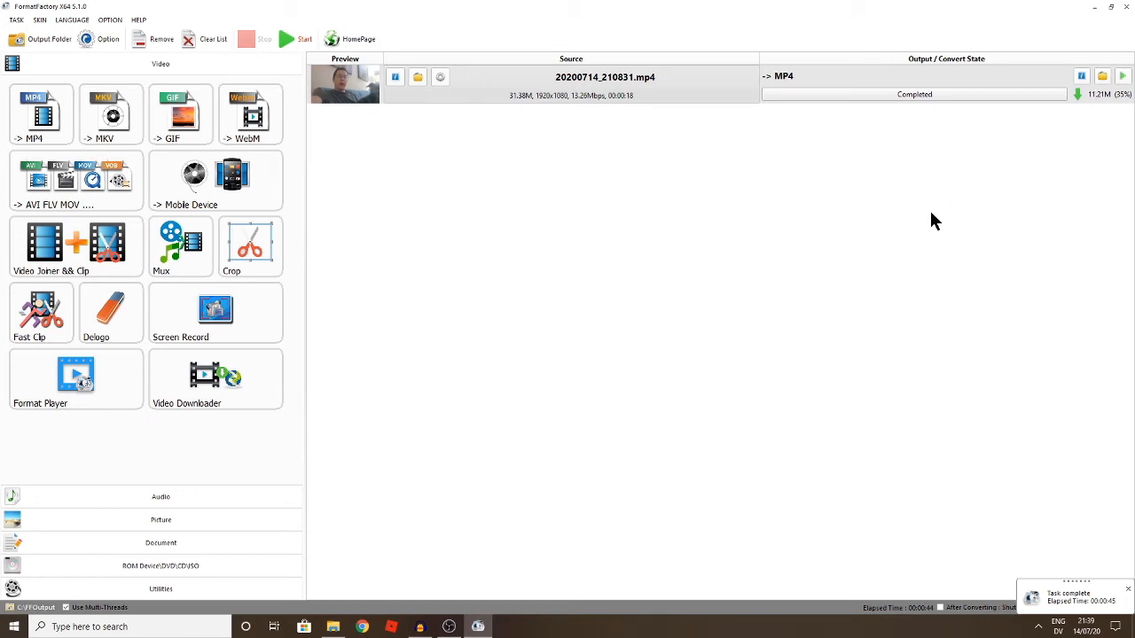
Play the converted 20200714_210831 video from the FFOutput folder to check its embedded subtitles, and close the player.
click(1102, 77)
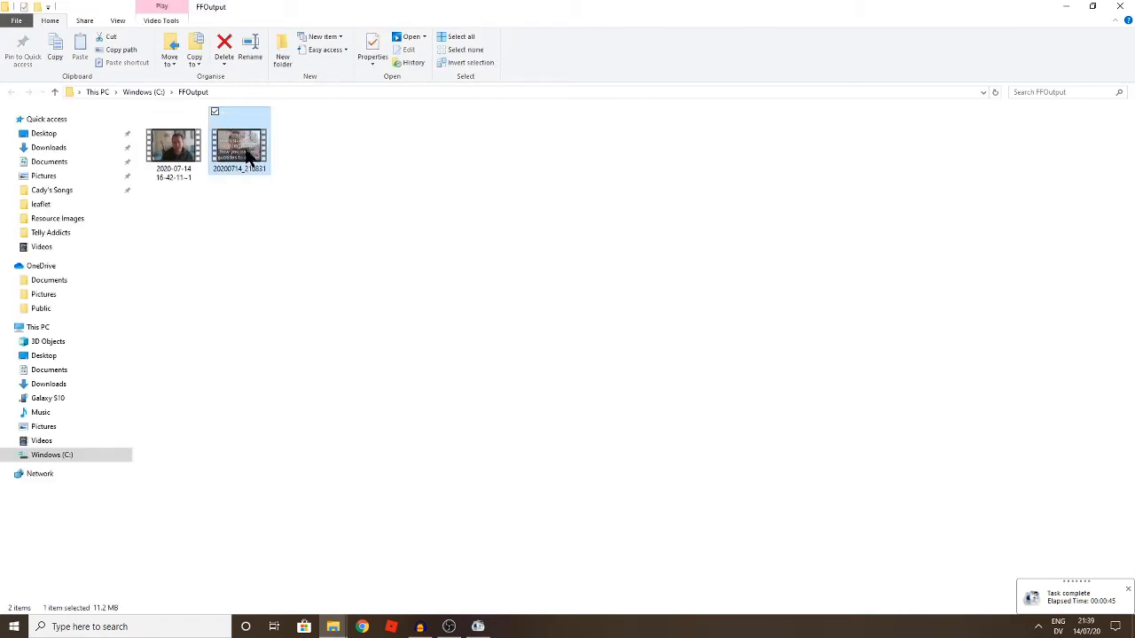
double_click(253, 160)
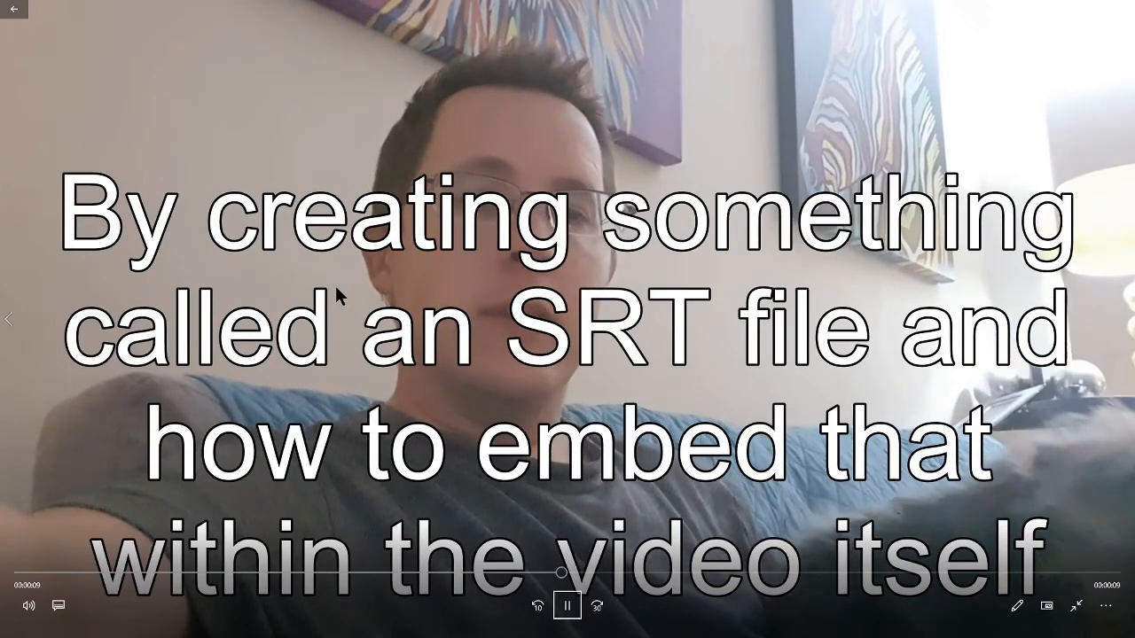
click(568, 603)
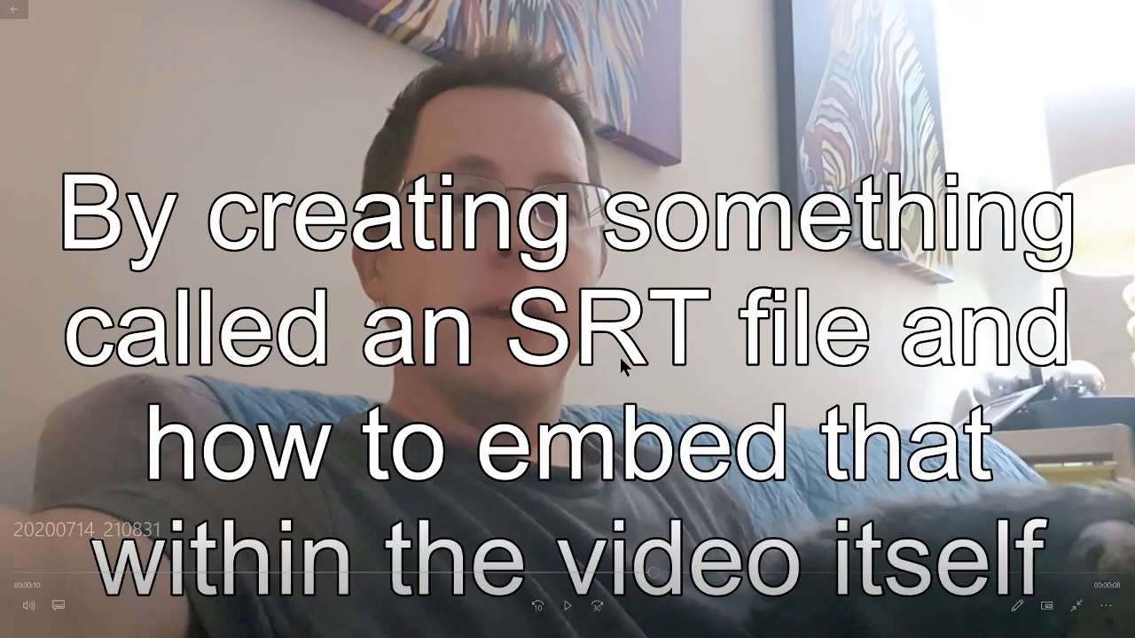
click(1124, 9)
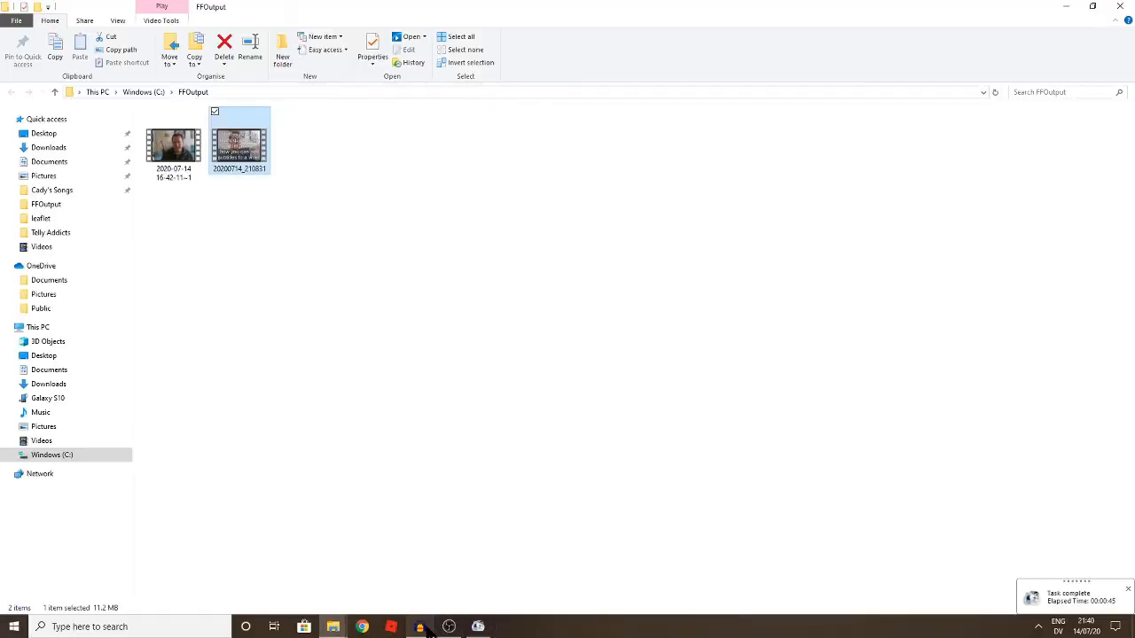
Close FormatFactory and the open FFOutput and Videos folder windows.
click(478, 627)
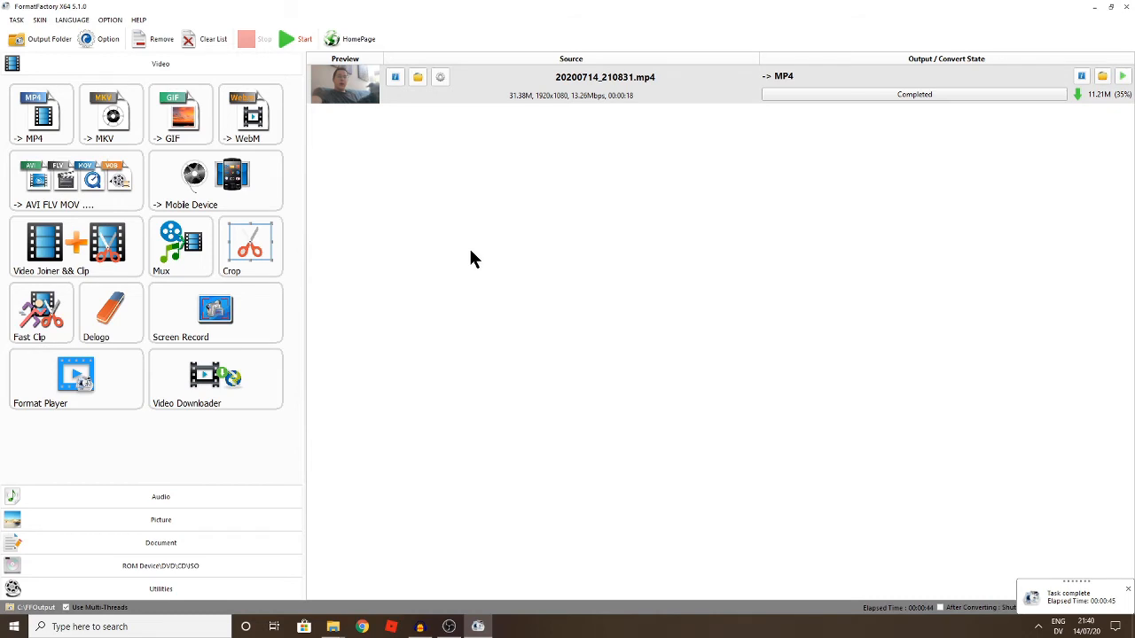
click(1126, 8)
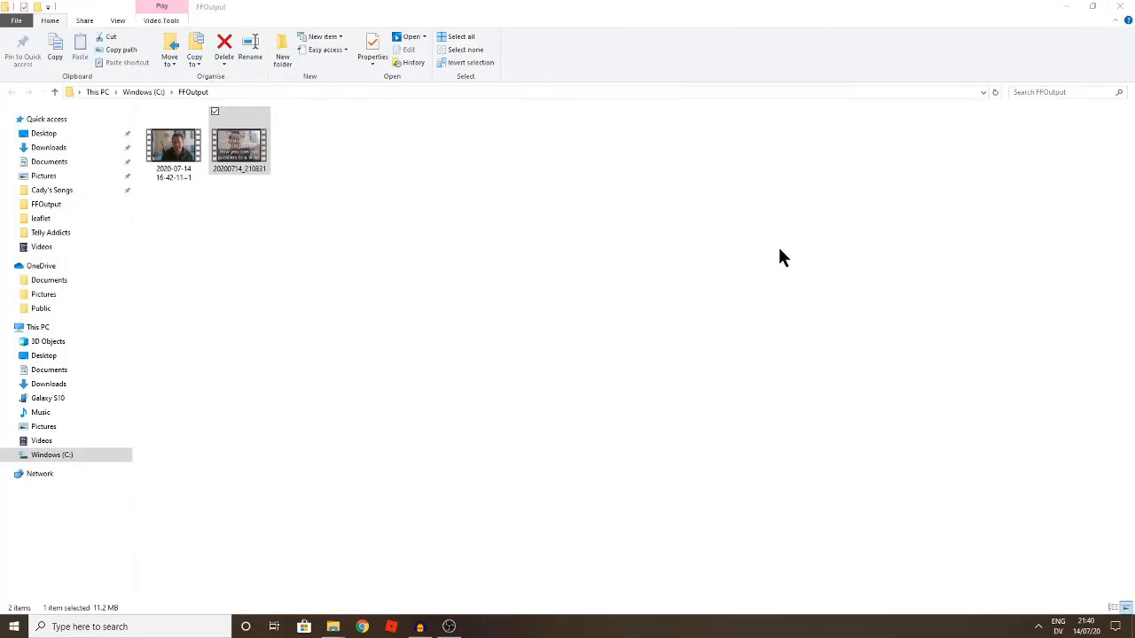
click(1122, 8)
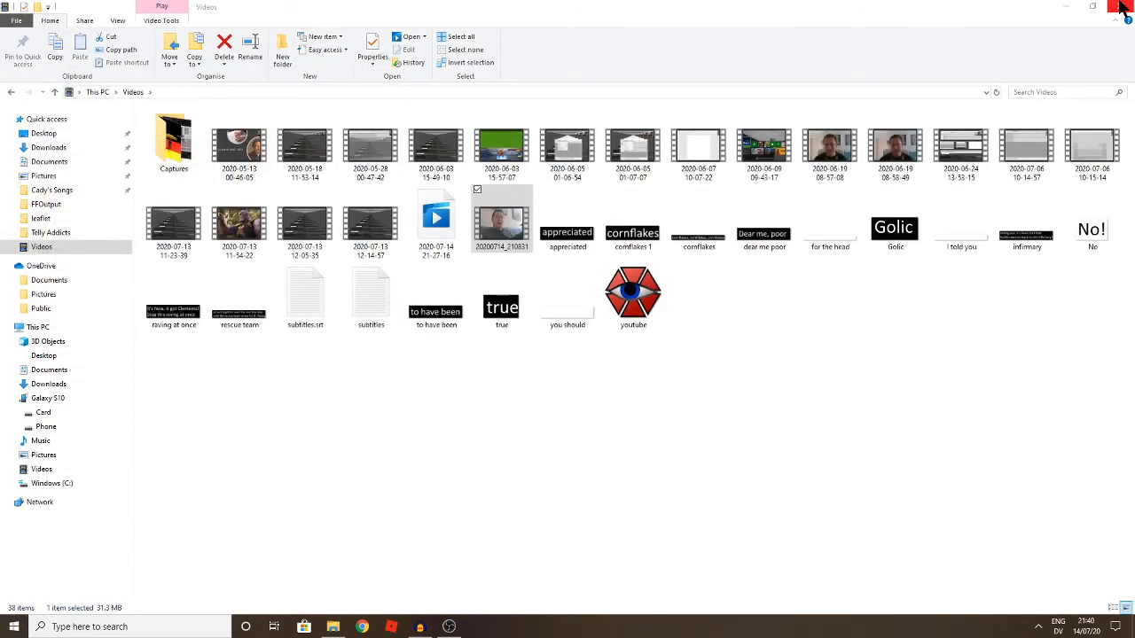
click(1122, 7)
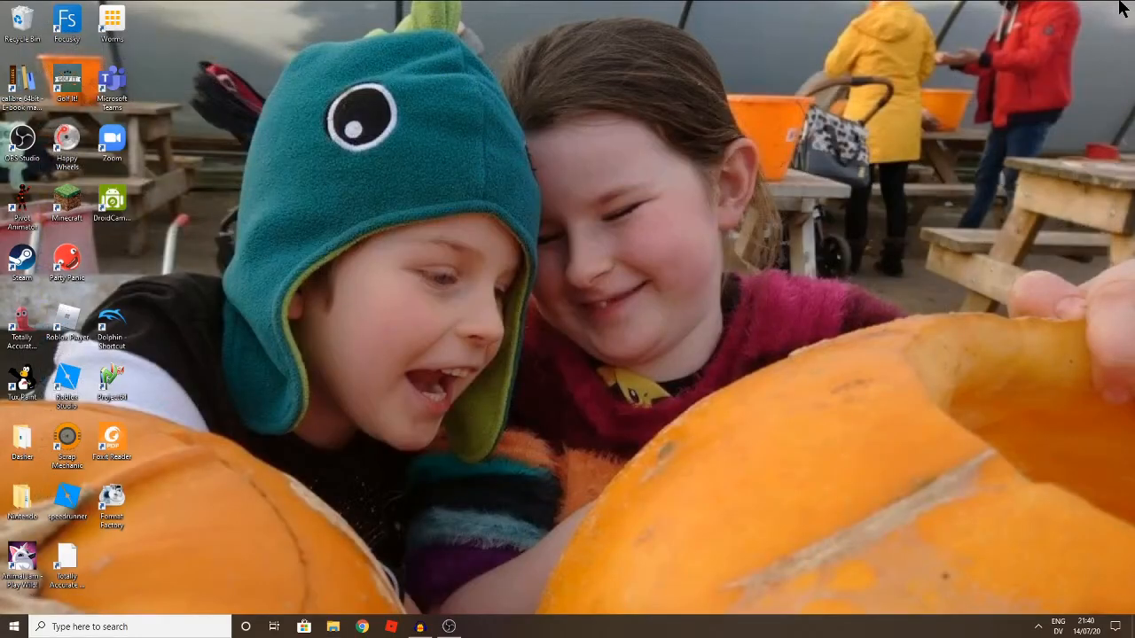
Launch Aegisub through Windows search.
key(super)
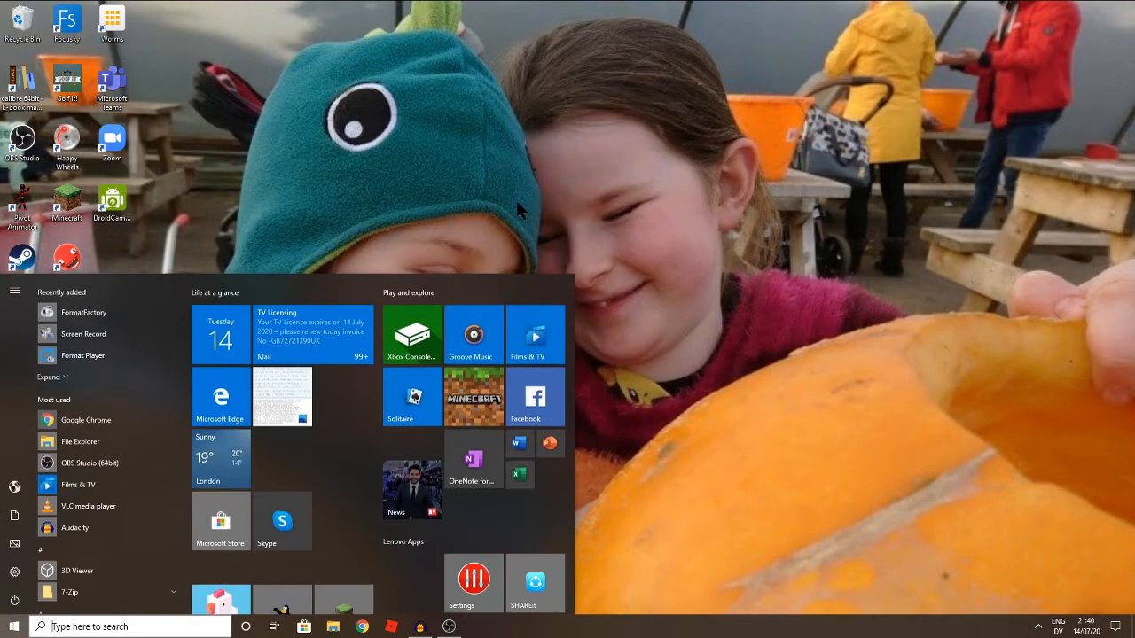
text(ae)
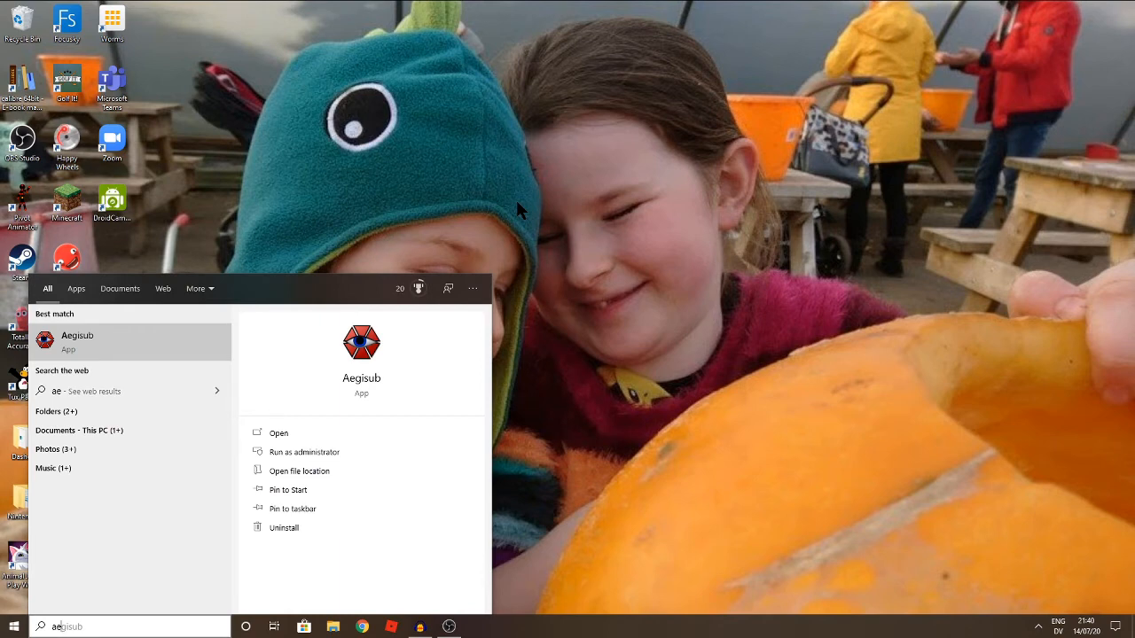
key(Return)
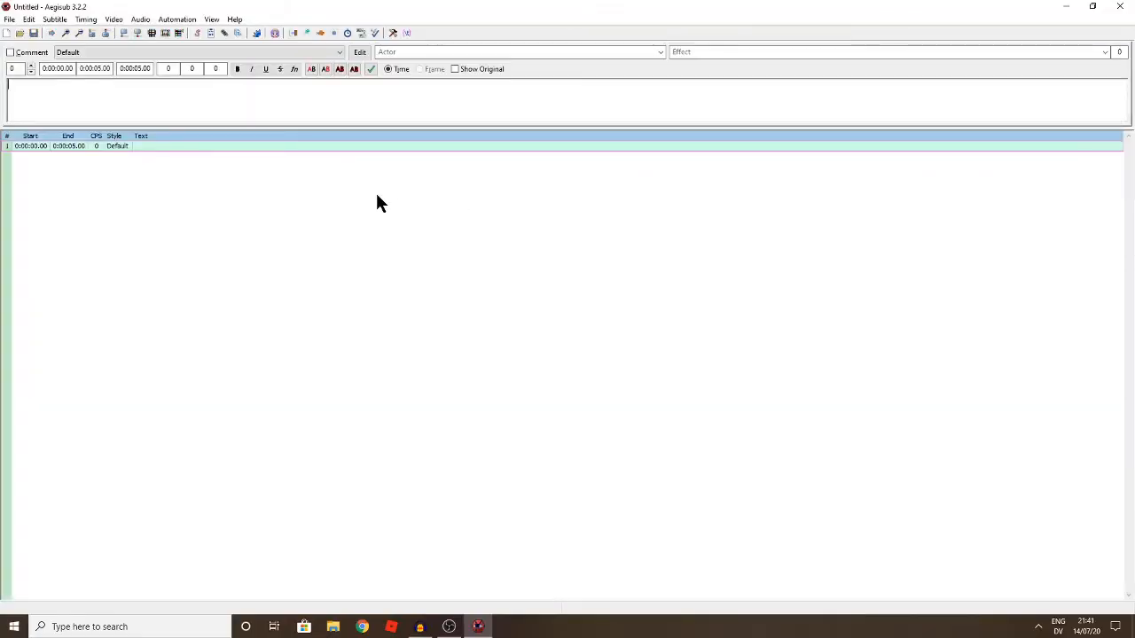
Open the video 20200714_210831 from the Videos folder and switch the audio display from spectrum to waveform.
click(116, 19)
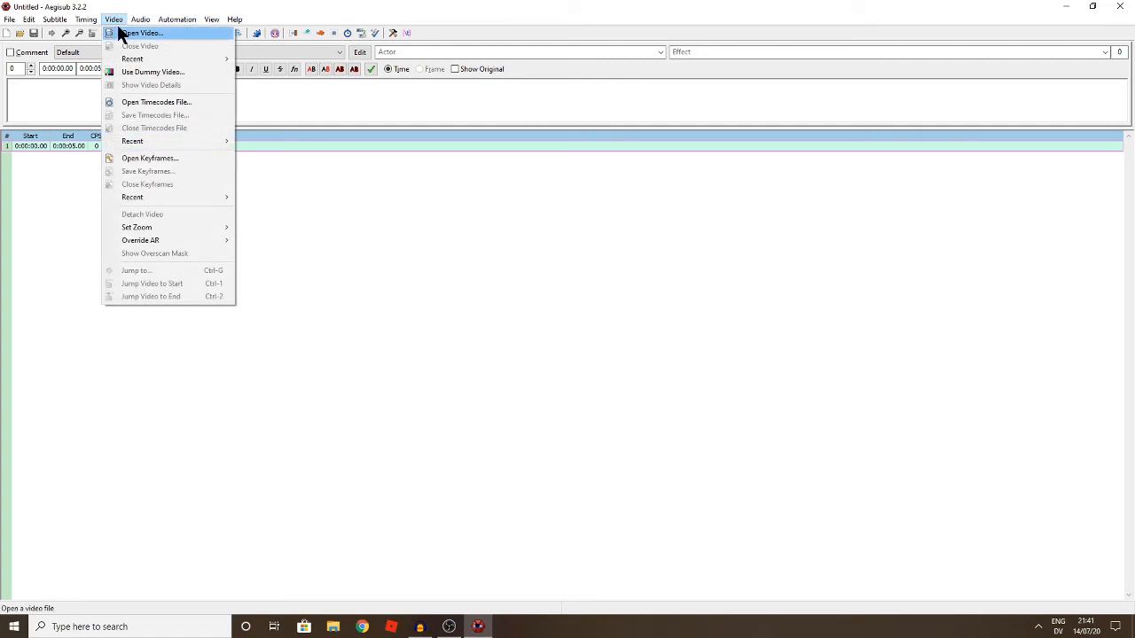
click(124, 32)
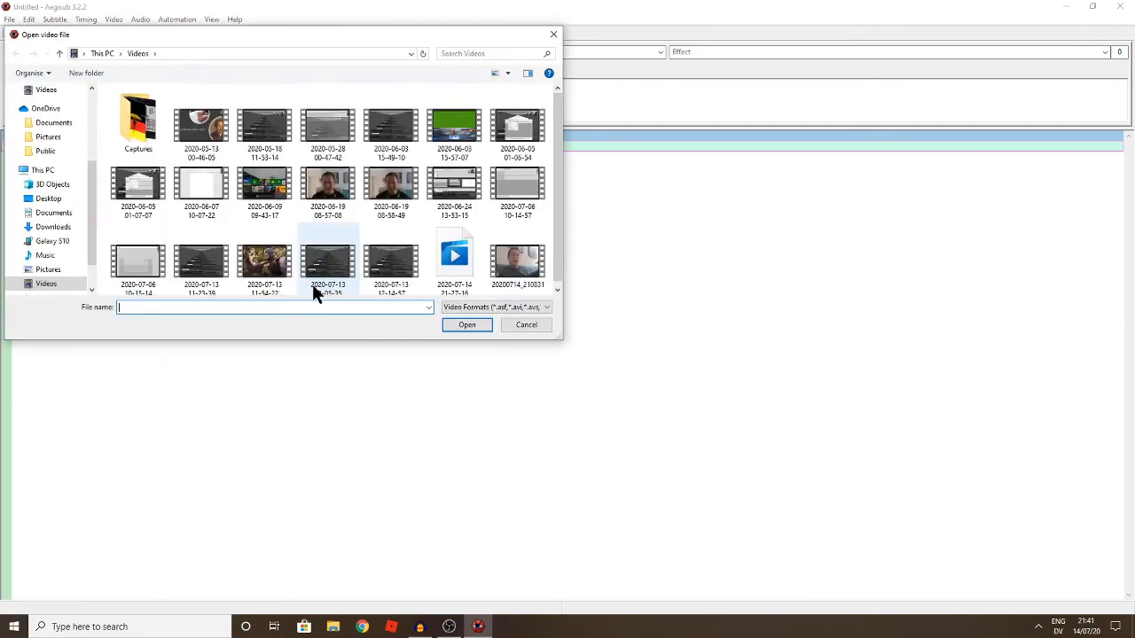
click(525, 266)
click(475, 326)
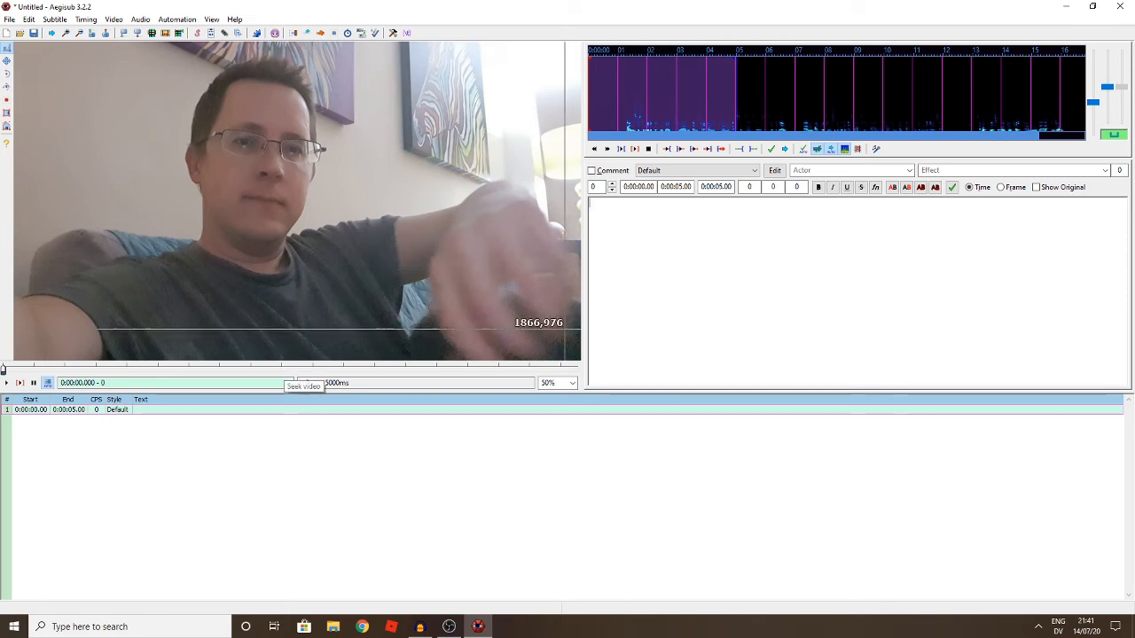
click(843, 149)
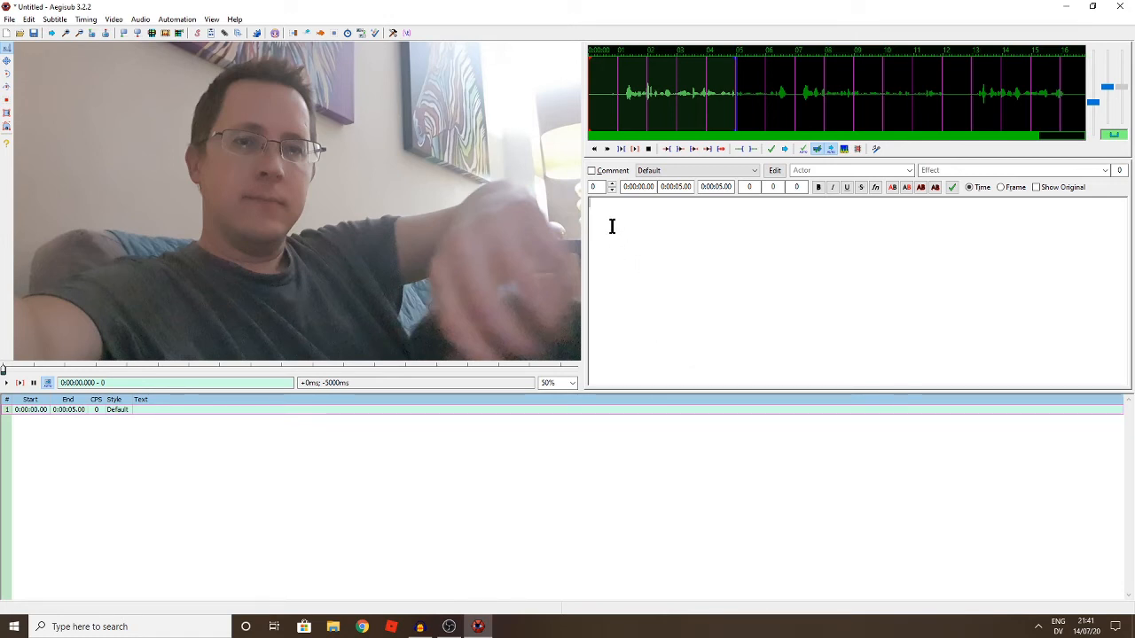
text(hethuectanushentso)
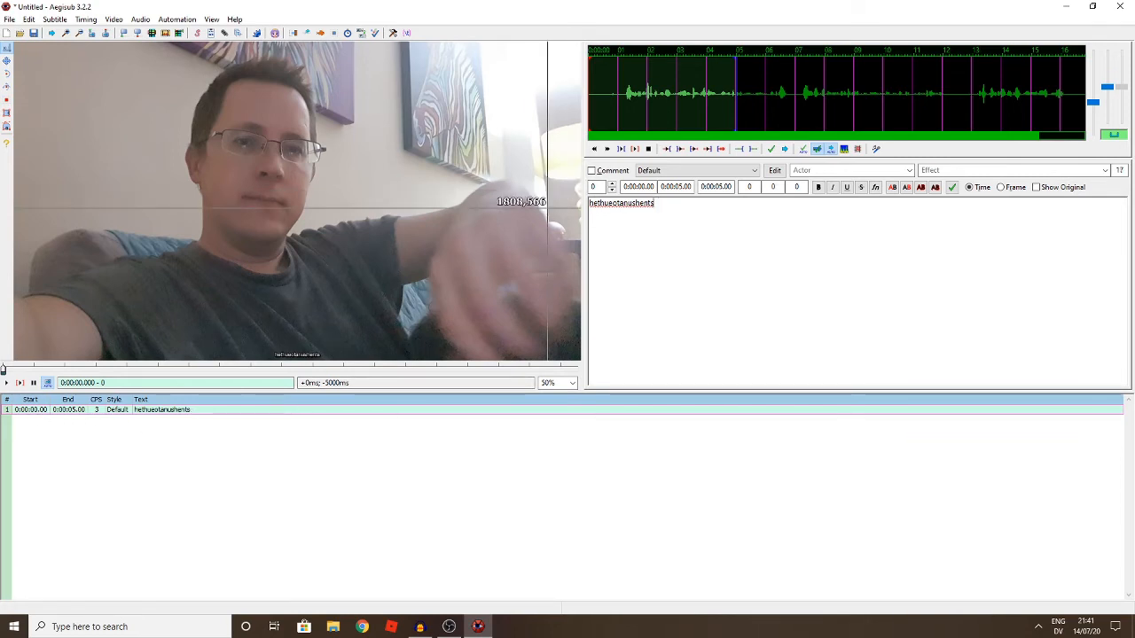
key(BackSpace)
key(BackSpace)
key(BackSpace)
key(BackSpace)
key(BackSpace)
key(BackSpace)
key(BackSpace)
key(BackSpace)
key(BackSpace)
key(BackSpace)
key(BackSpace)
key(BackSpace)
key(BackSpace)
key(BackSpace)
key(BackSpace)
key(BackSpace)
key(BackSpace)
Find the youtube subtitle file through Windows search and open it in Notepad.
key(super)
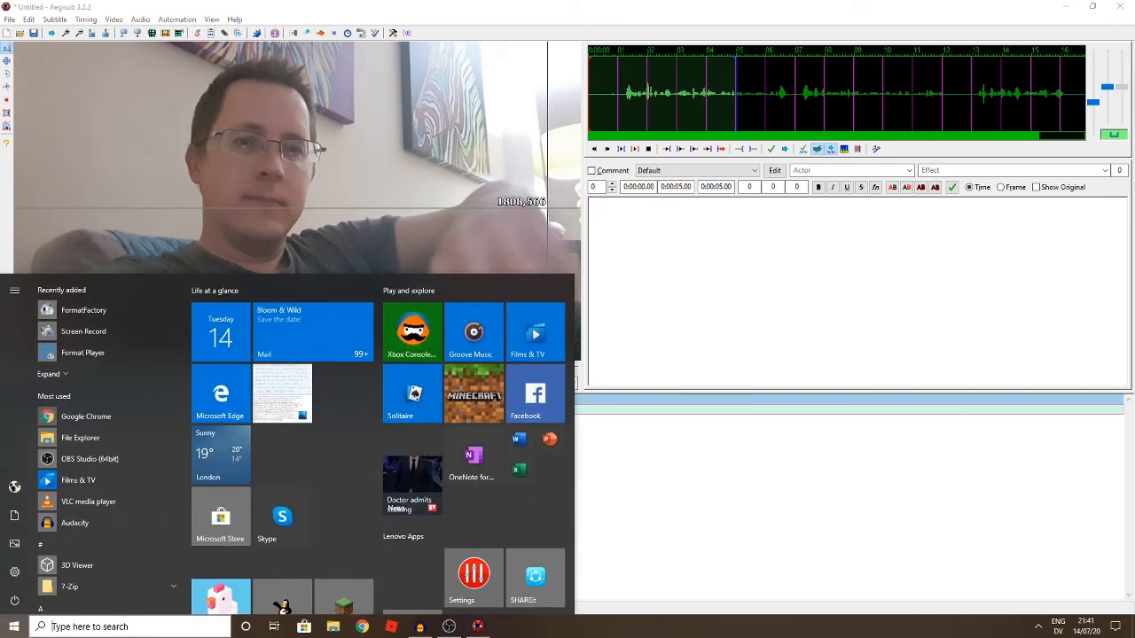
text(youtu)
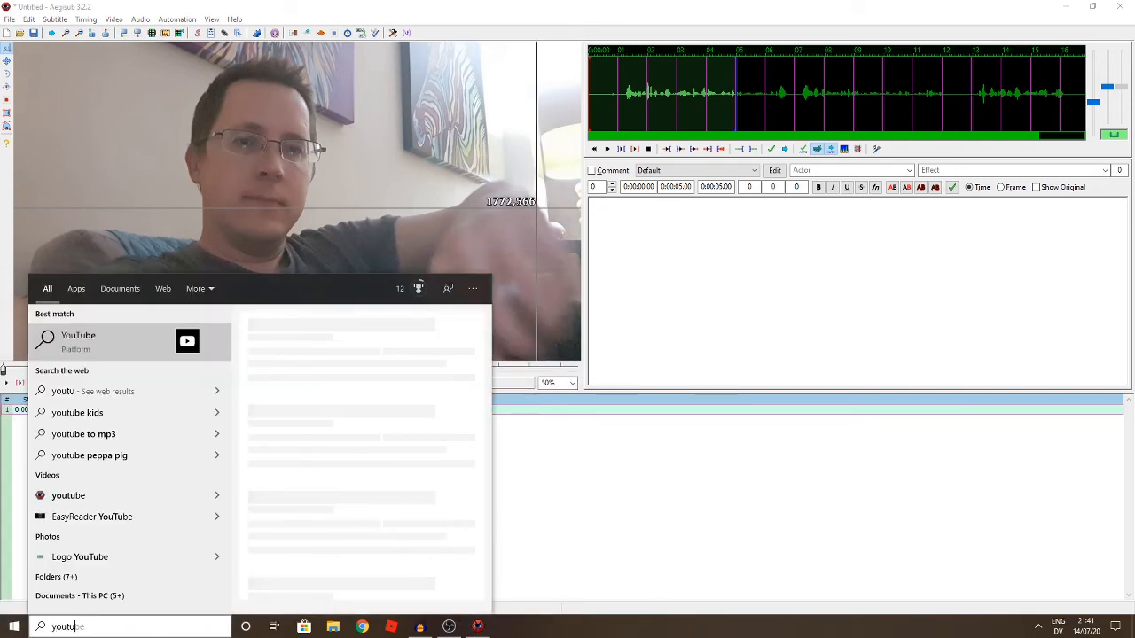
click(148, 495)
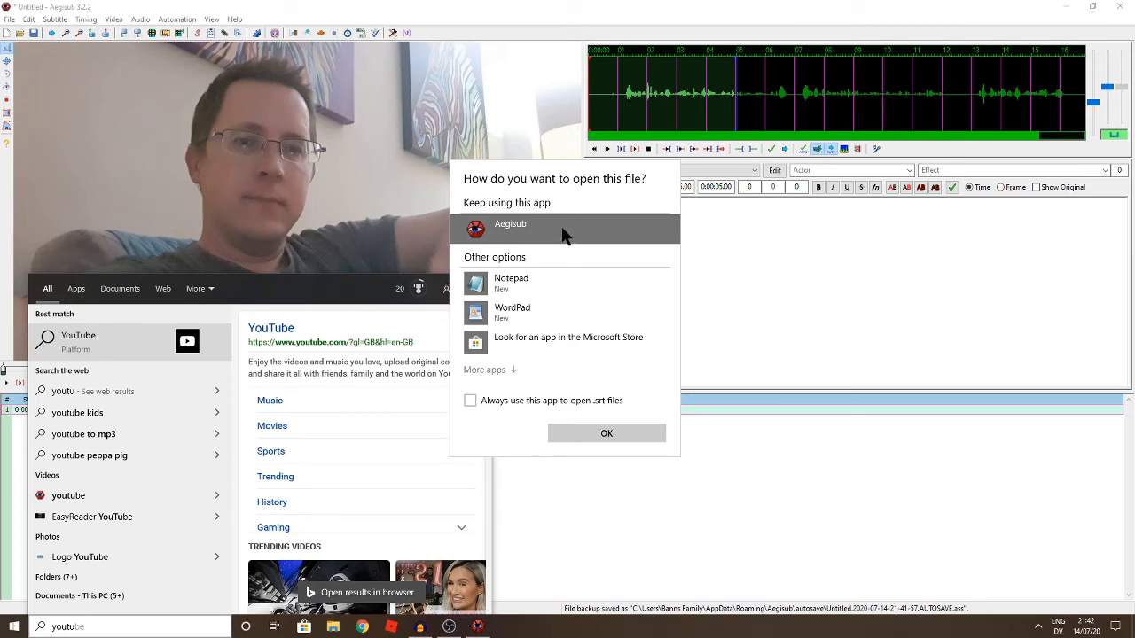
click(518, 277)
click(598, 434)
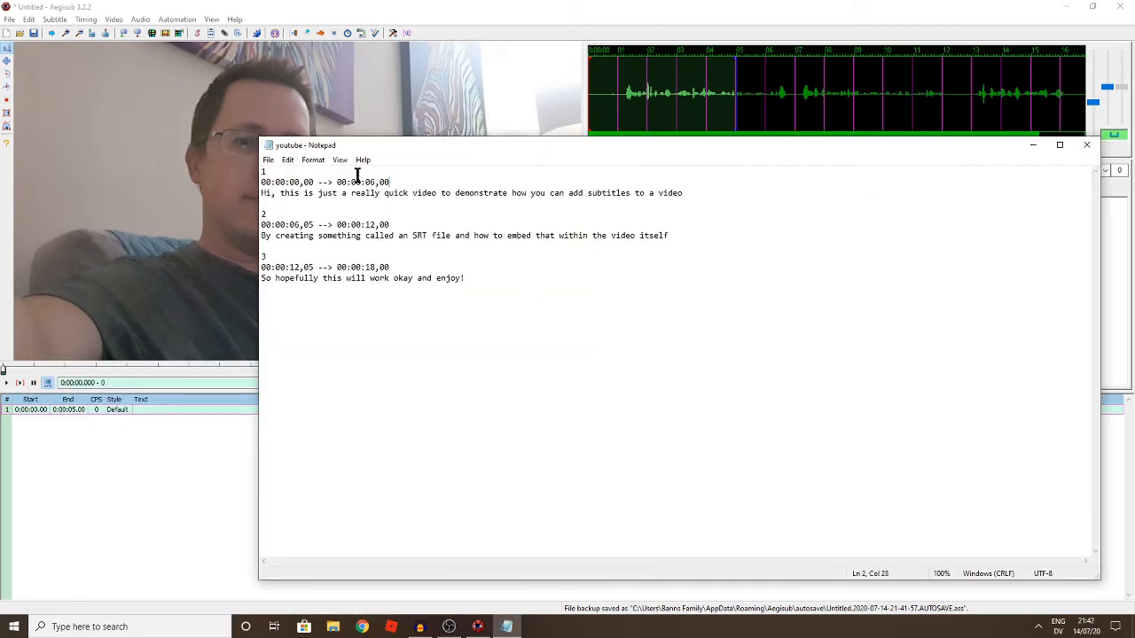
Delete the subtitle numbers, timecodes and blank lines in the youtube file, leaving only the three sentences.
drag(390, 182, 262, 172)
key(BackSpace)
key(Delete)
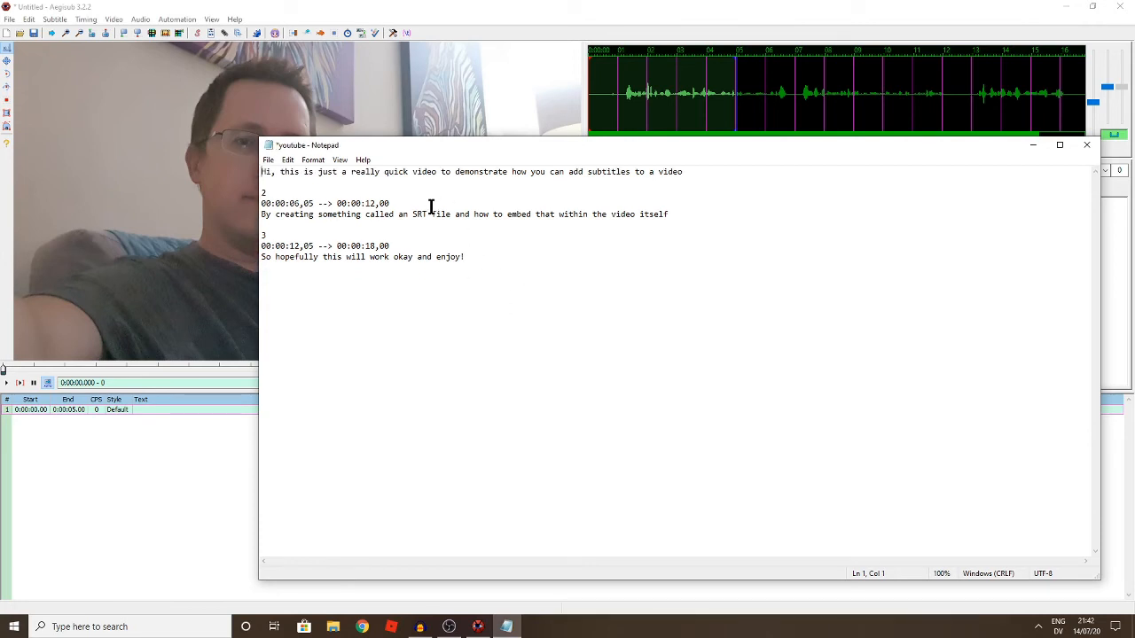
drag(392, 203, 263, 182)
key(BackSpace)
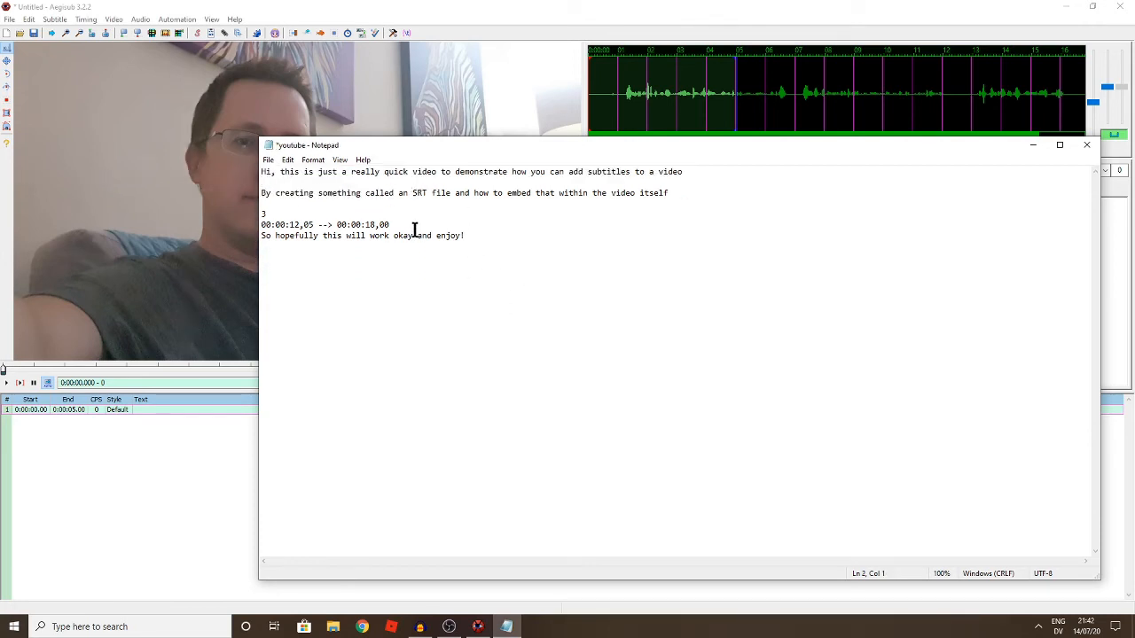
key(Delete)
drag(399, 212, 260, 191)
key(BackSpace)
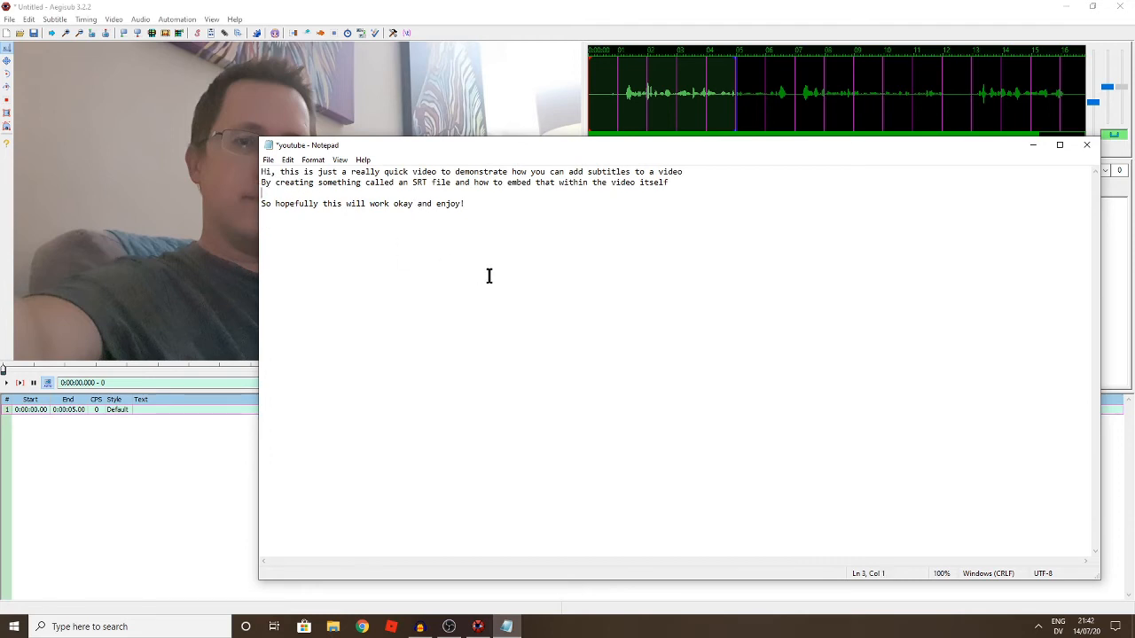
key(Delete)
Copy the three sentences, minimize Notepad, and paste them into the first subtitle line in Aegisub, committing it to add a second line.
drag(502, 200, 238, 137)
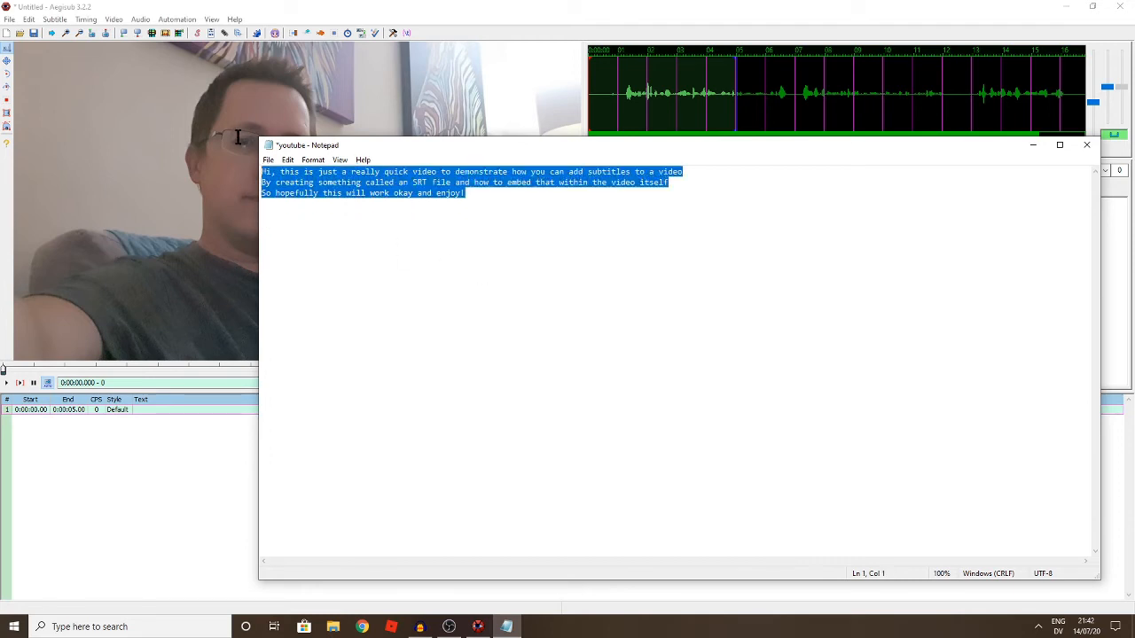
right_click(426, 189)
click(363, 225)
click(1032, 145)
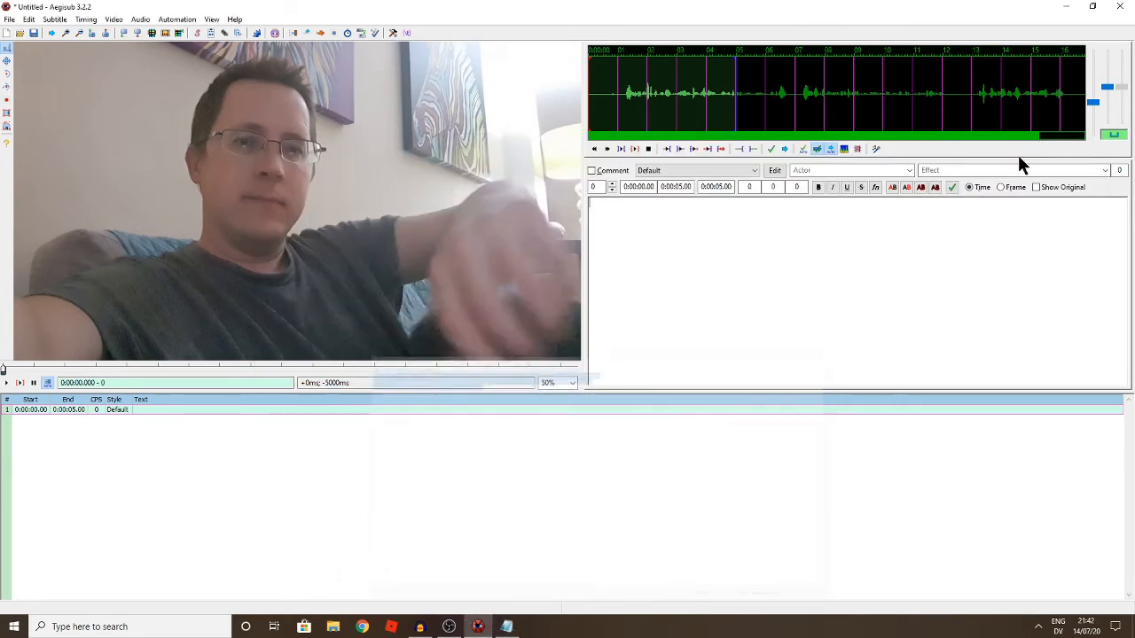
click(785, 208)
key(ctrl+v)
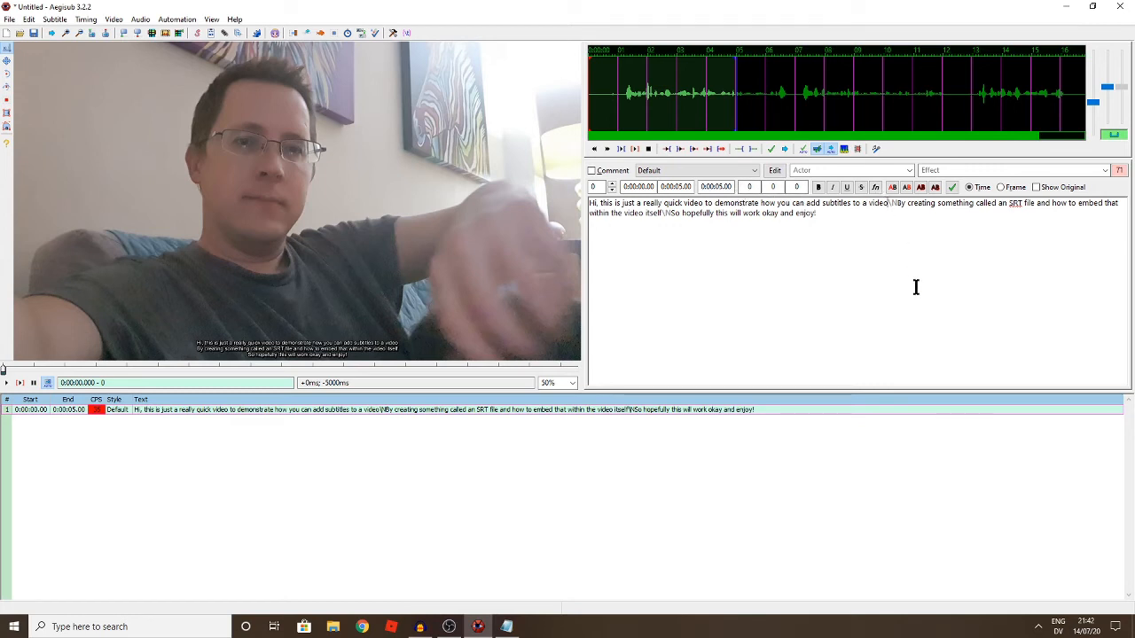
key(Return)
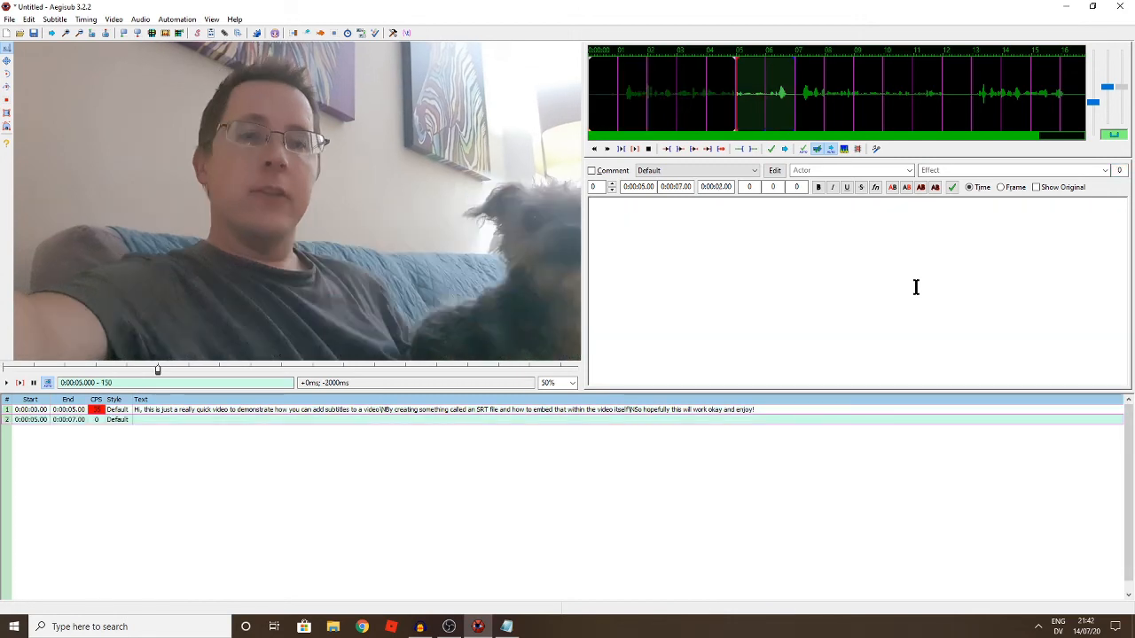
Move everything after "add subtitles to a video" from the first subtitle line into the second line.
click(391, 409)
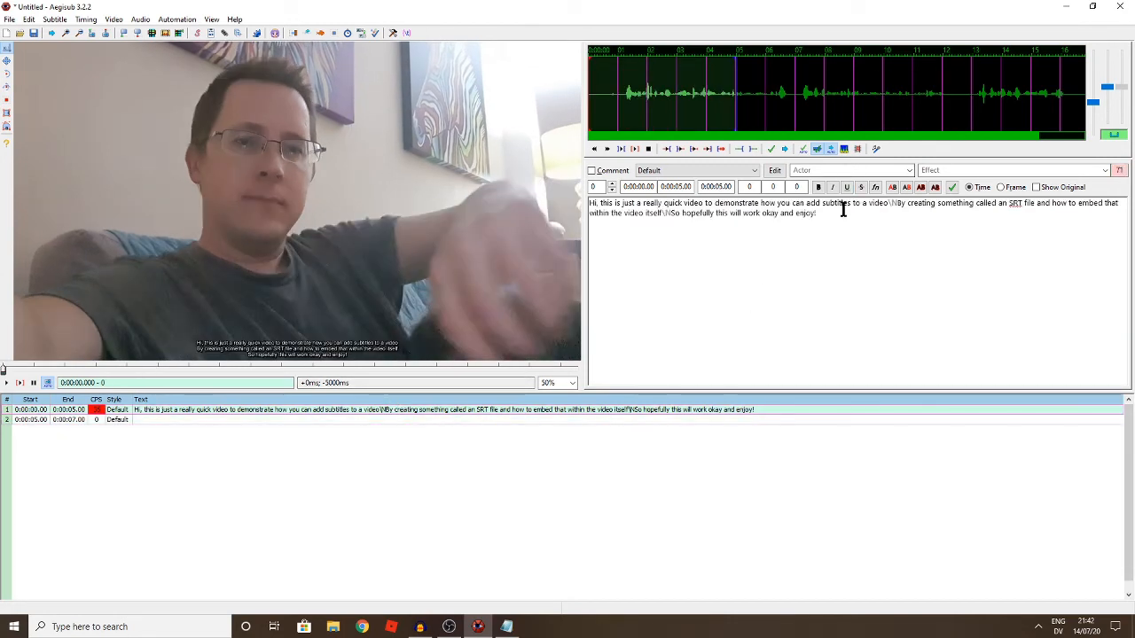
drag(828, 216, 886, 204)
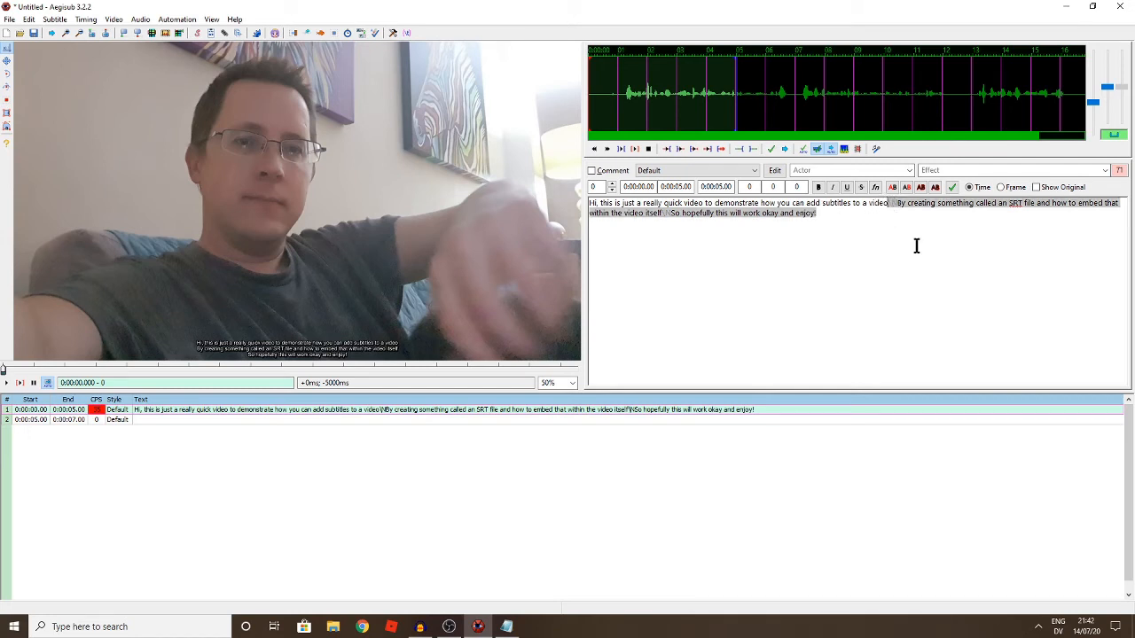
key(BackSpace)
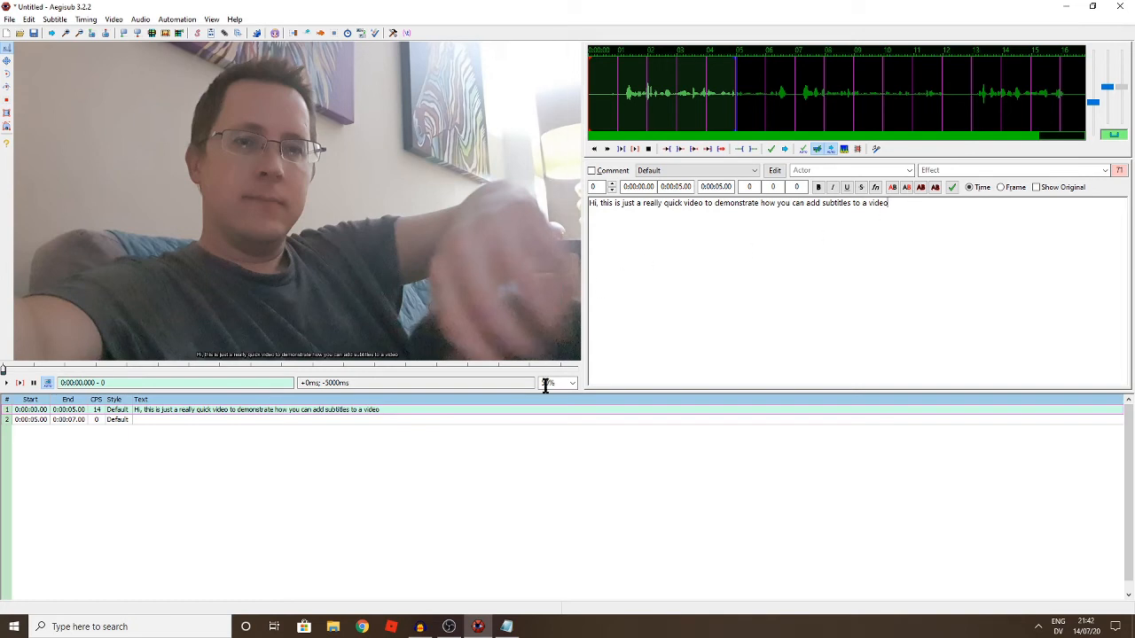
click(535, 418)
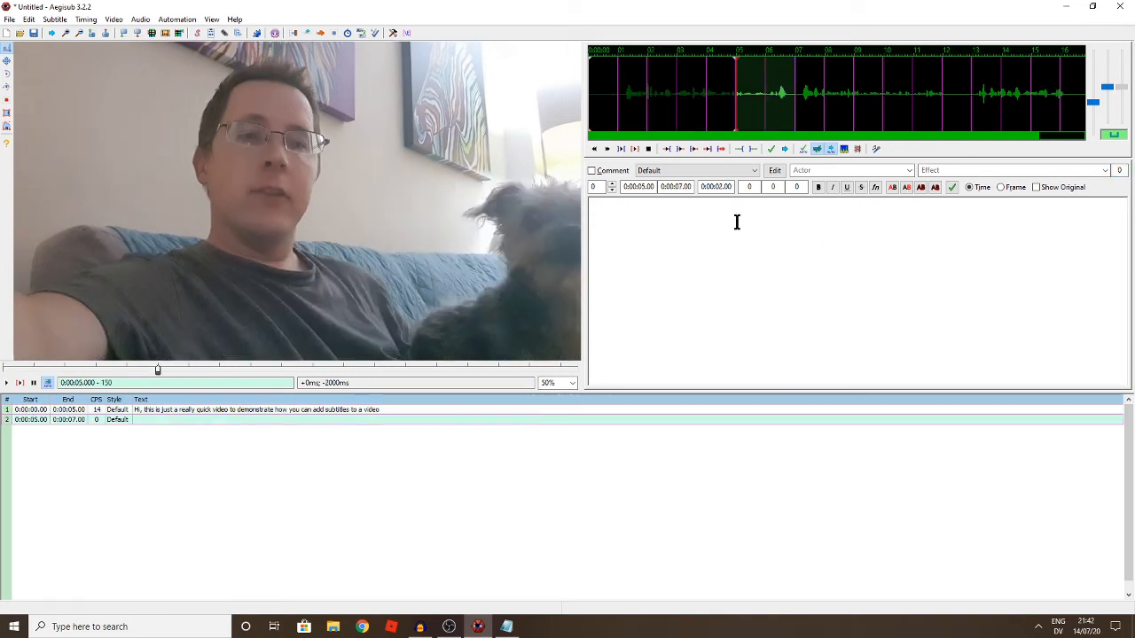
click(736, 221)
key(ctrl+v)
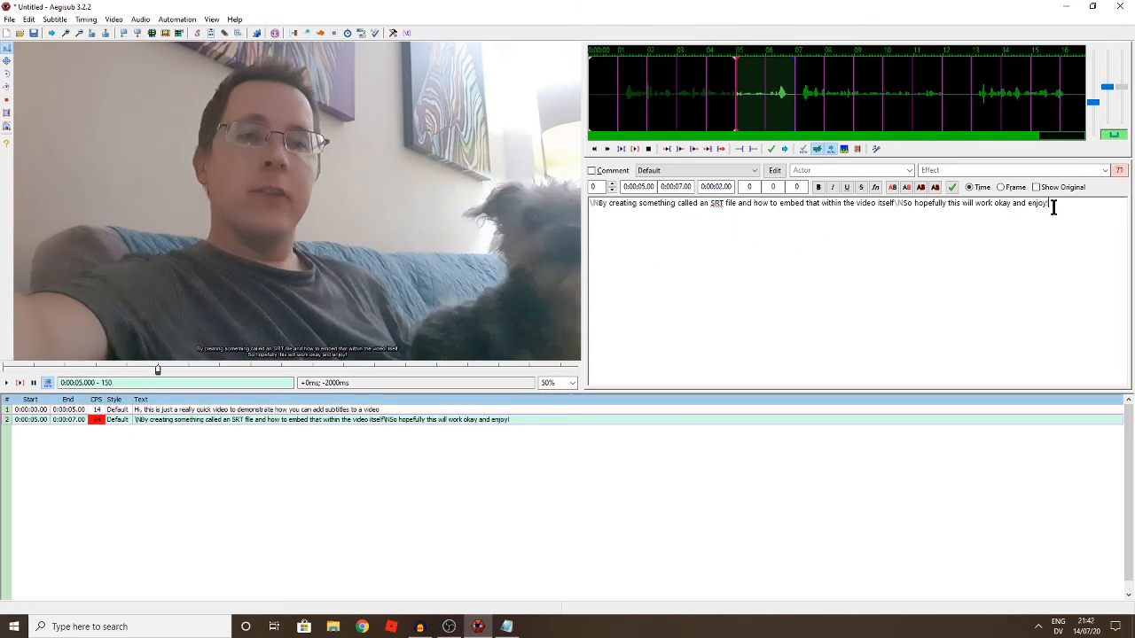
Move "So hopefully this will work okay and enjoy!" from the second subtitle line into a new third line.
drag(1053, 206, 897, 205)
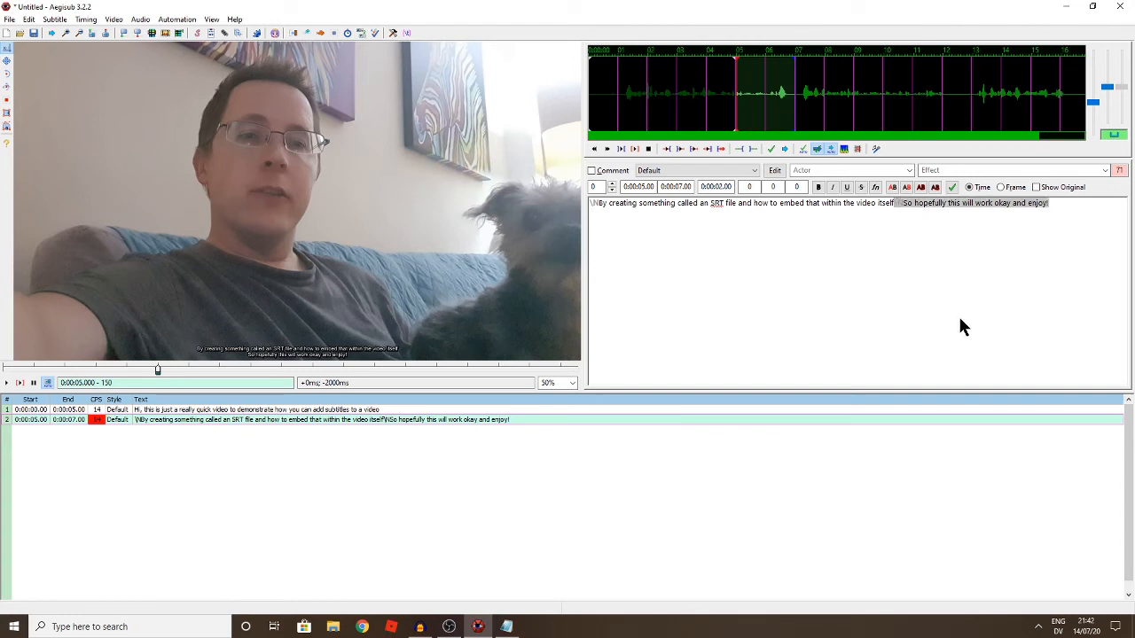
key(ctrl+x)
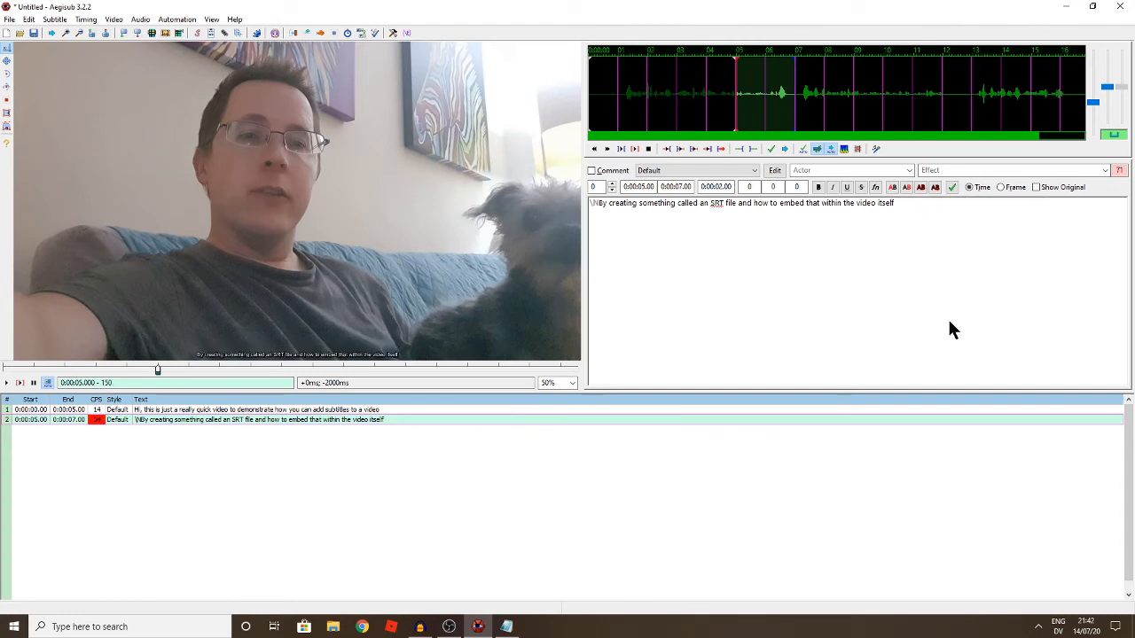
key(Return)
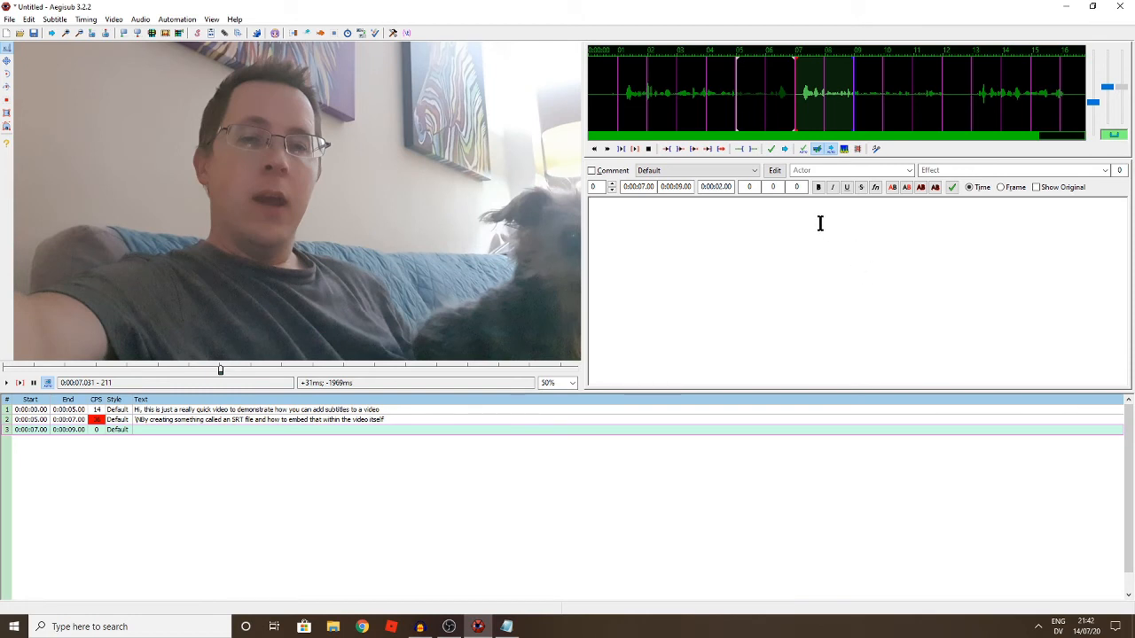
key(ctrl+v)
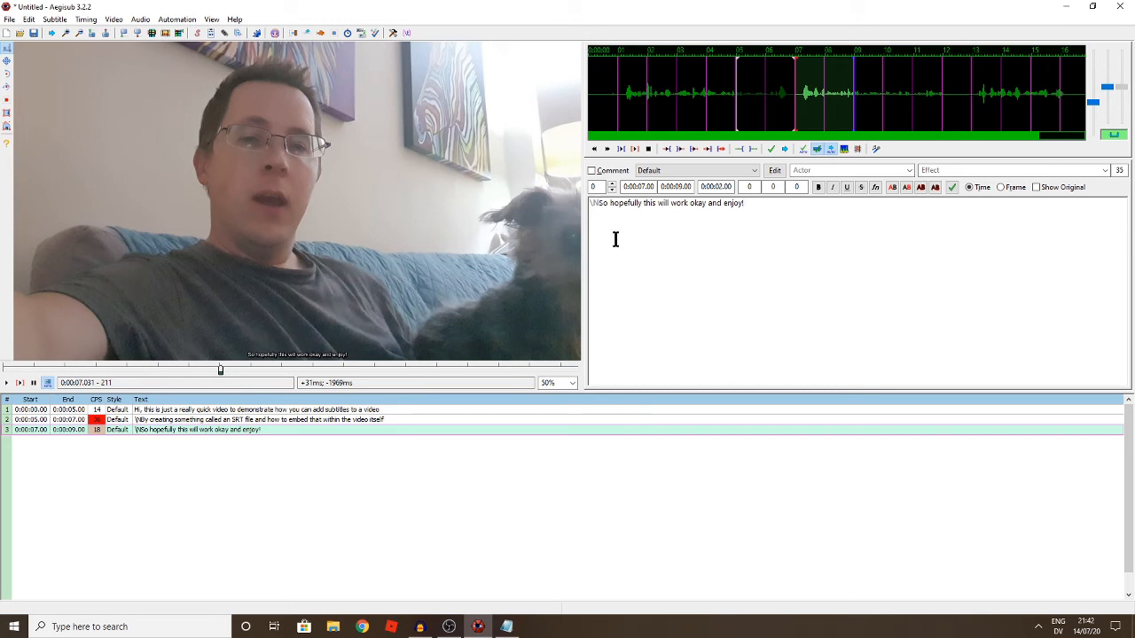
Reposition the first subtitle line slightly higher on the video, at about 950.4, 1042.8.
click(407, 420)
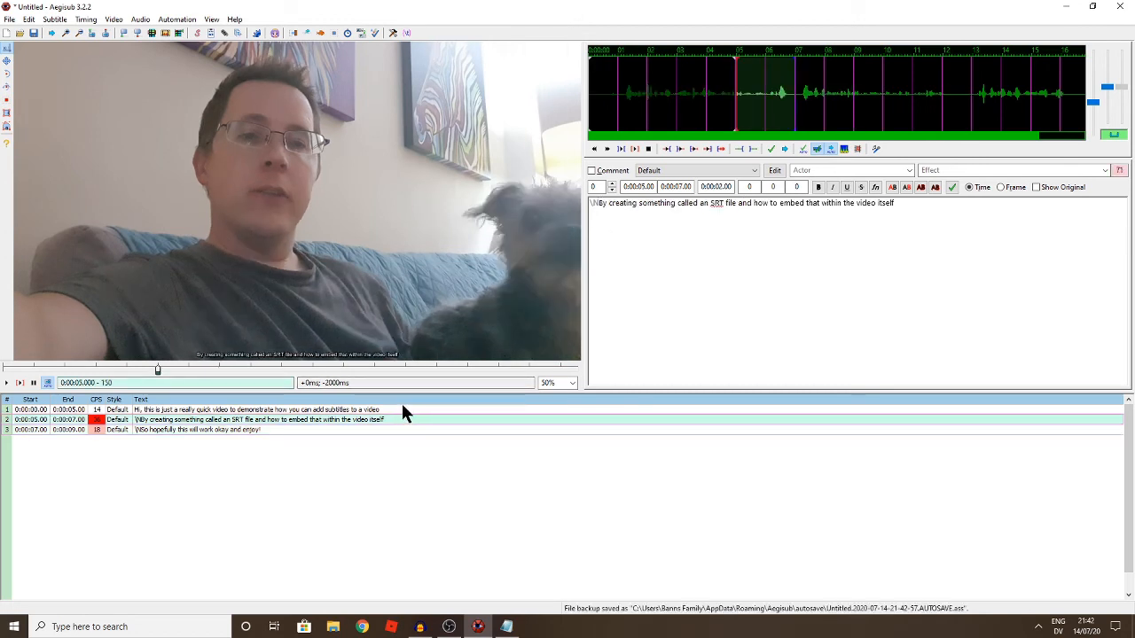
click(401, 410)
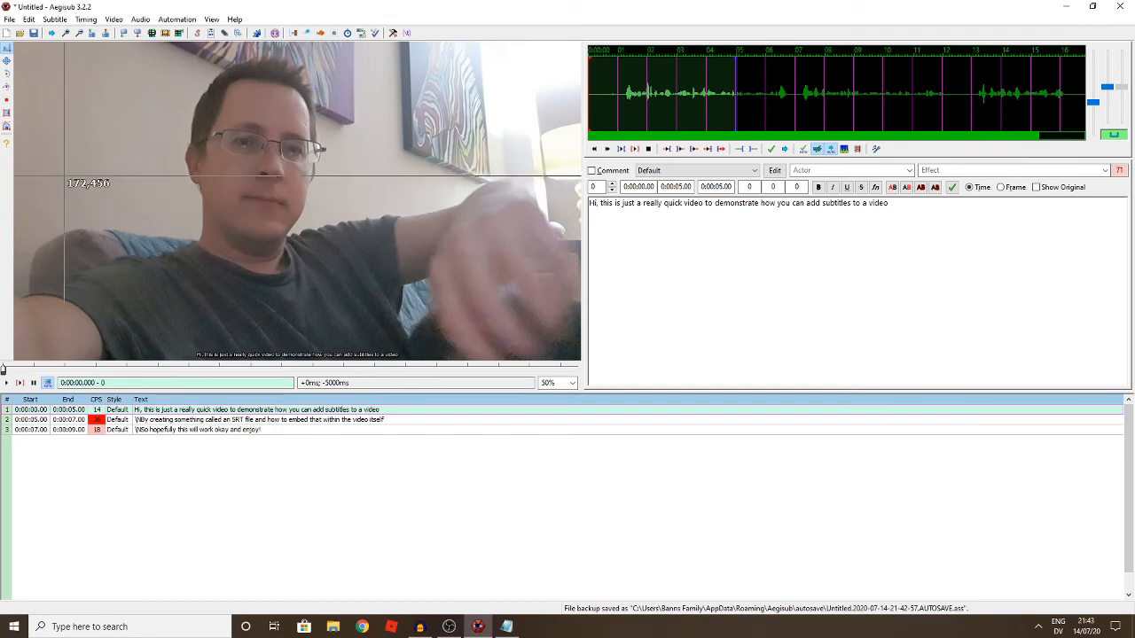
click(6, 62)
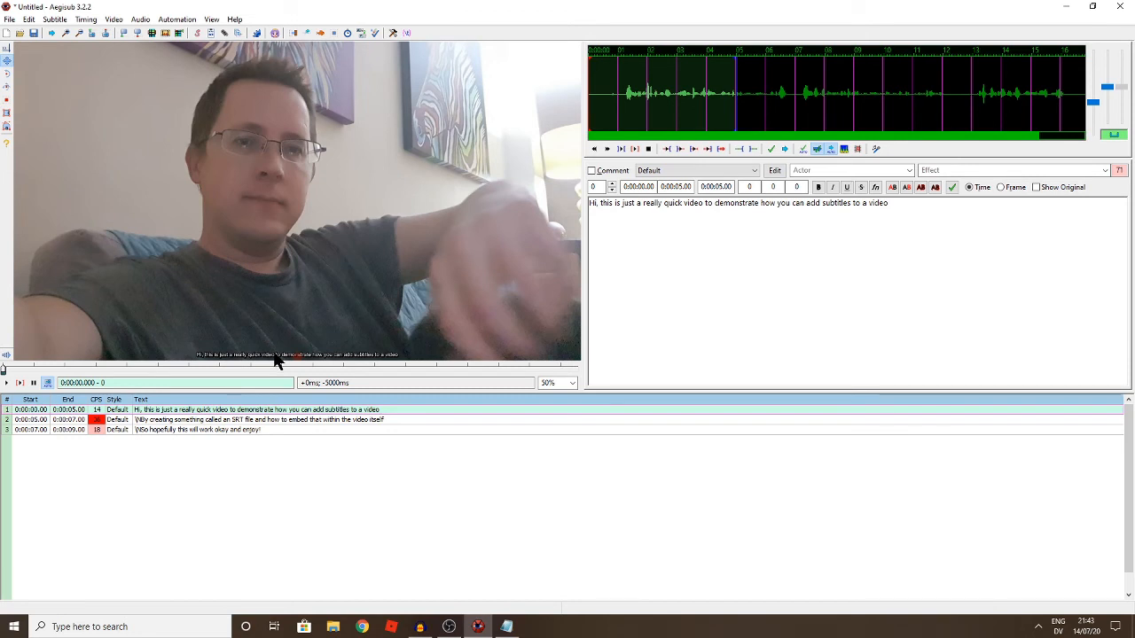
scroll(275, 359, up, 1)
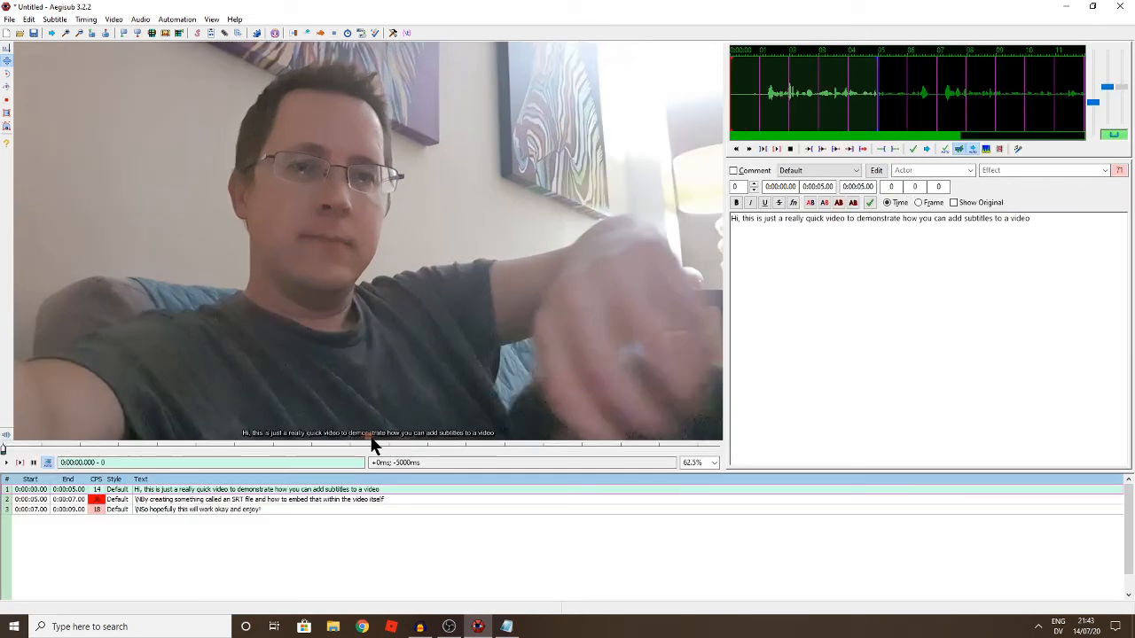
mouse_move(373, 443)
mouse_down()
mouse_move(365, 409)
mouse_move(369, 434)
mouse_up()
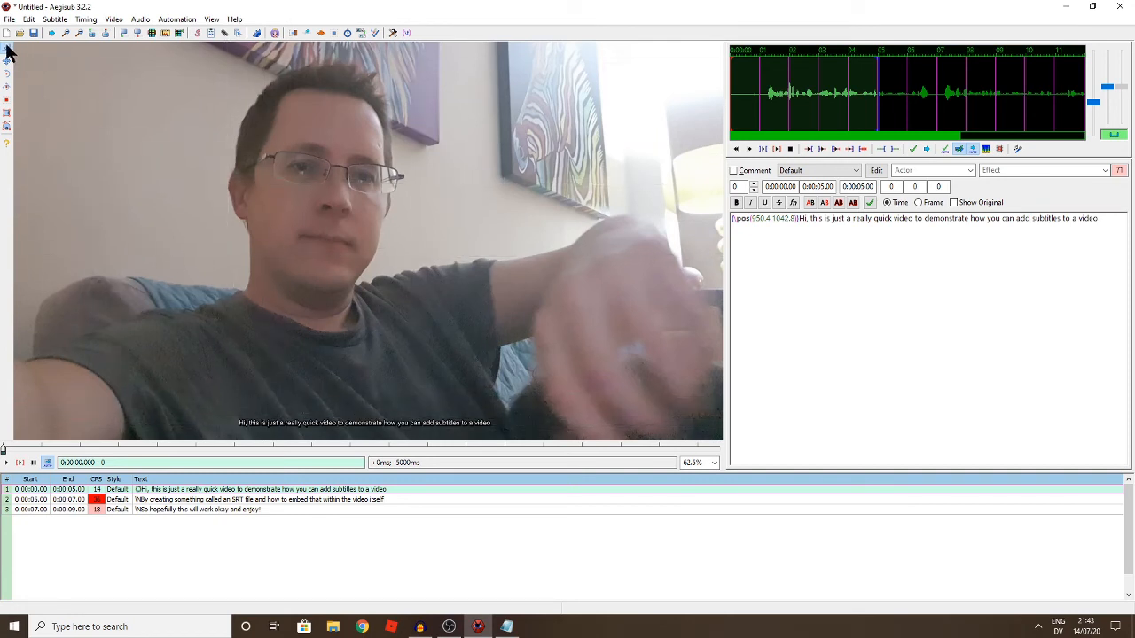
Scale up the subtitle text on the video, the first line to about 237% and the second to about 236% in both directions.
click(7, 113)
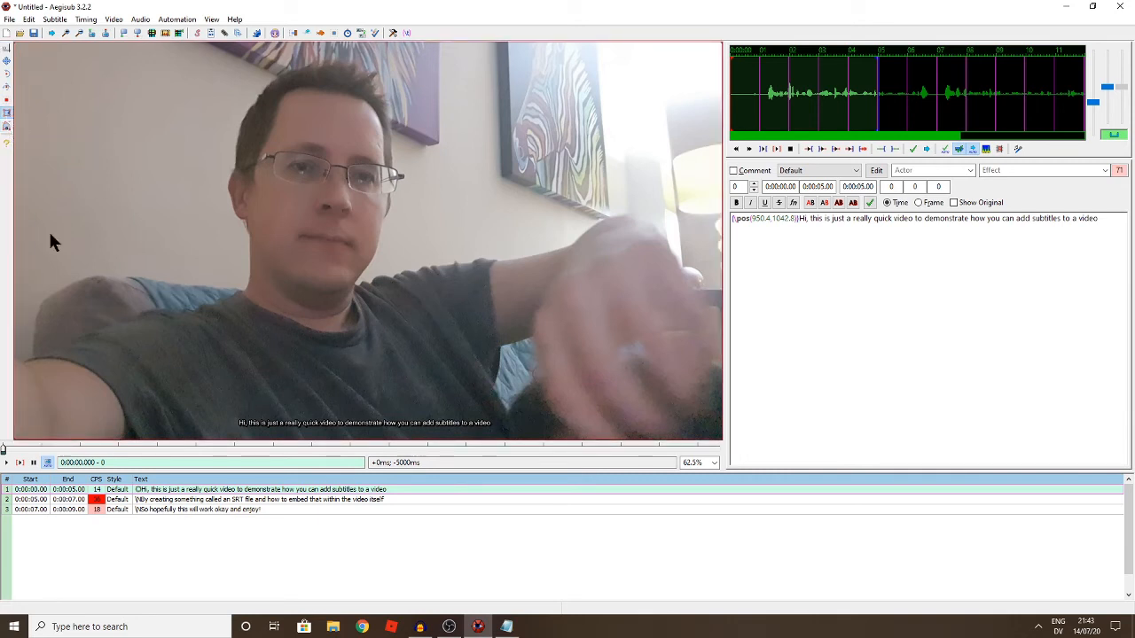
click(5, 100)
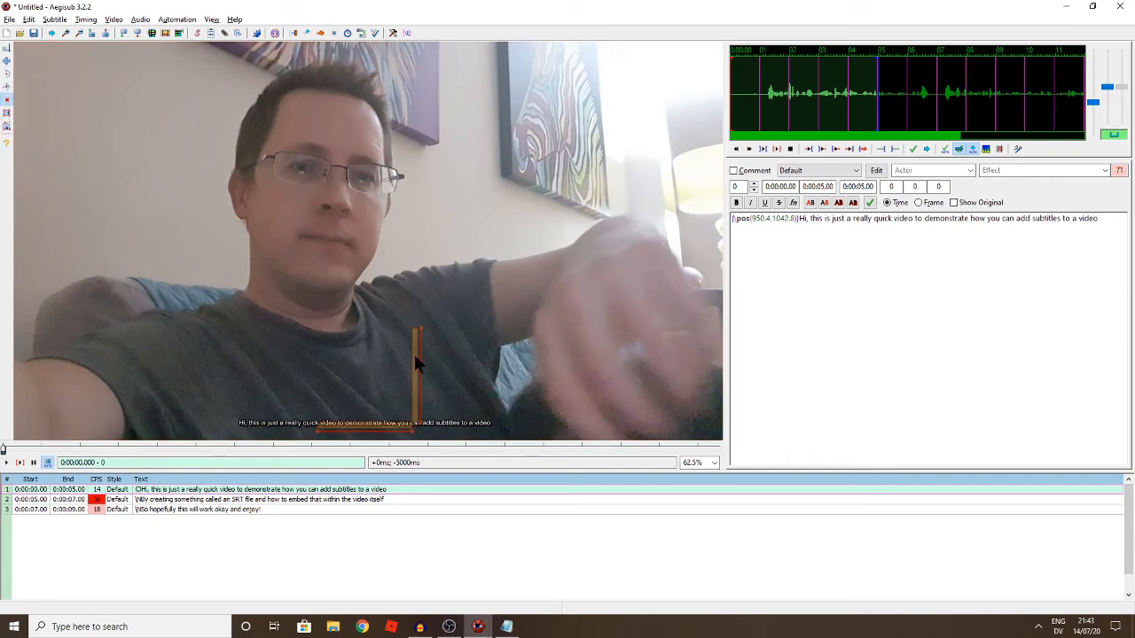
drag(419, 323, 485, 292)
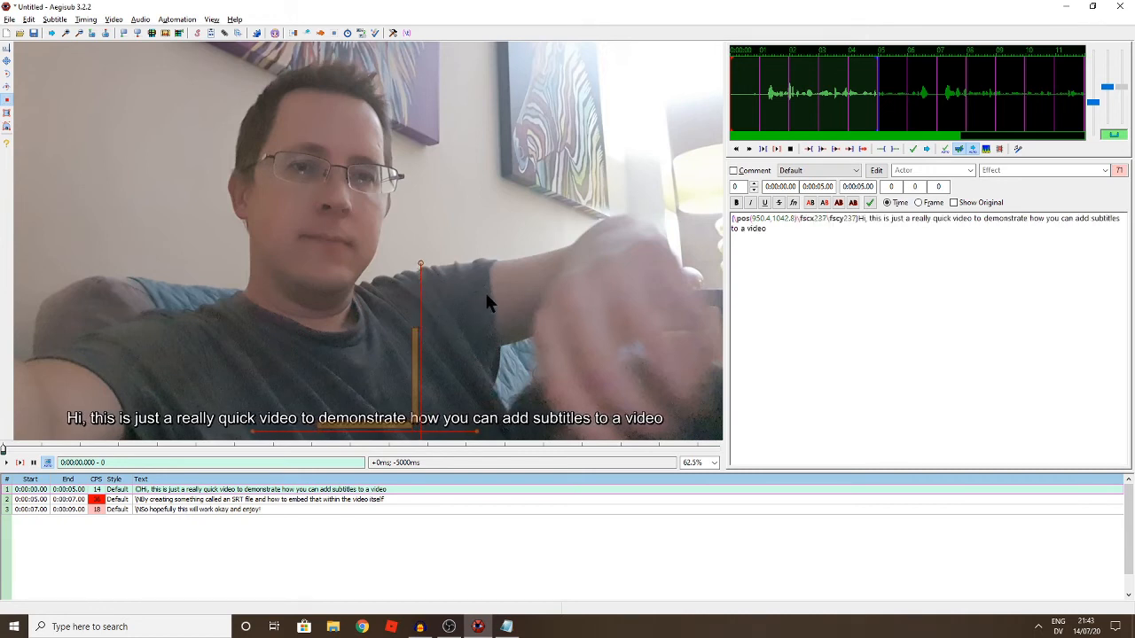
click(402, 499)
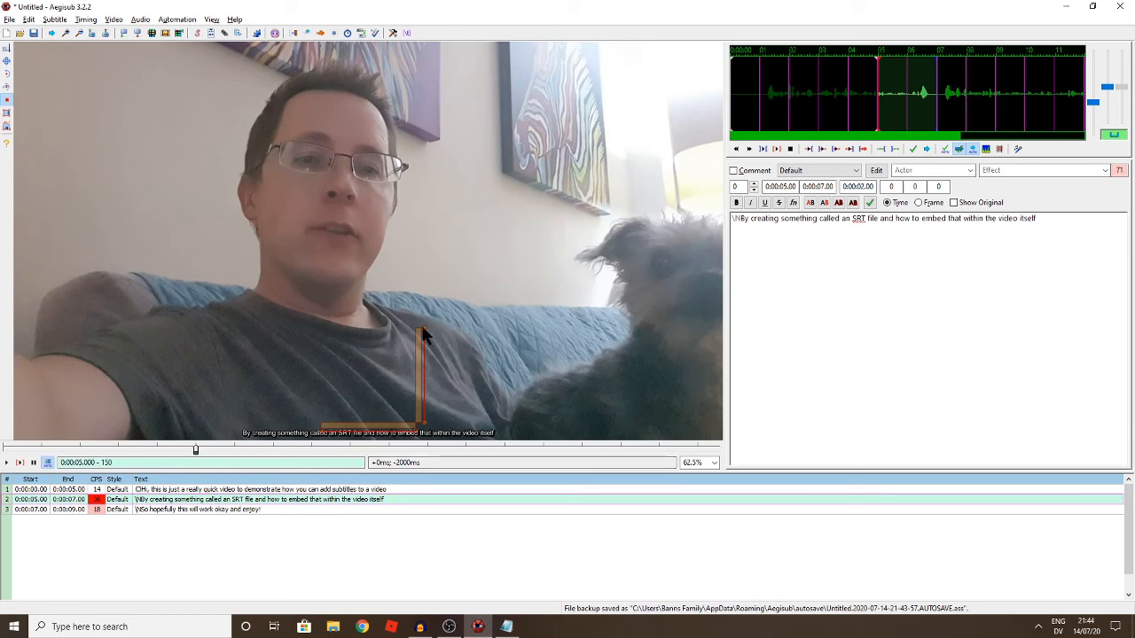
drag(423, 328, 486, 289)
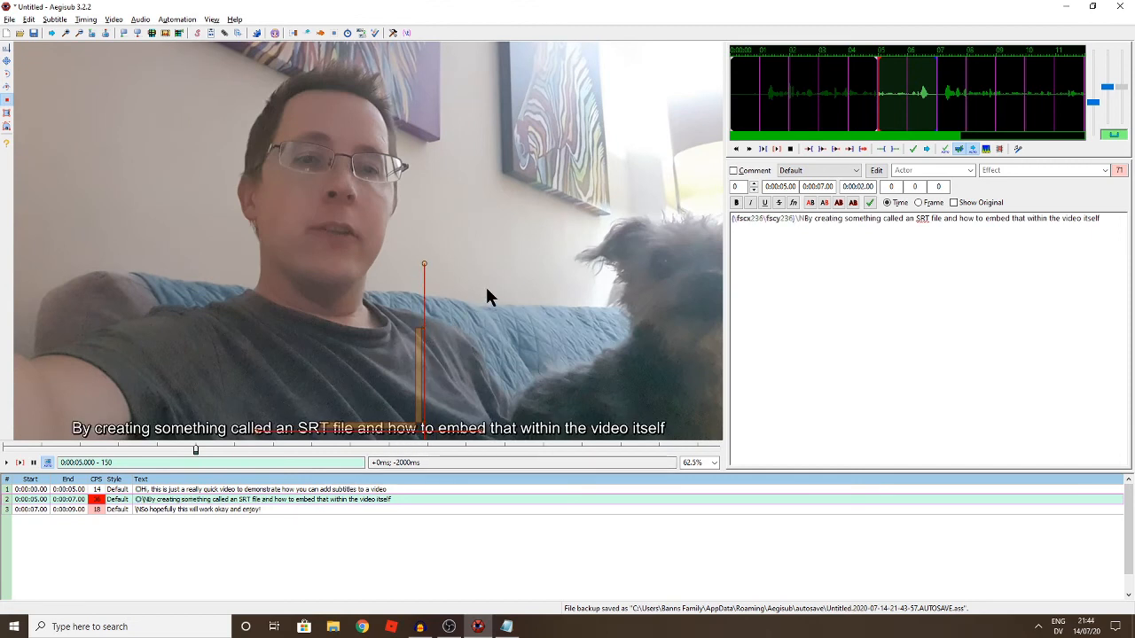
Scale up the third subtitle line, "So hopefully this will work okay and enjoy!", to about 270% in both directions.
click(352, 510)
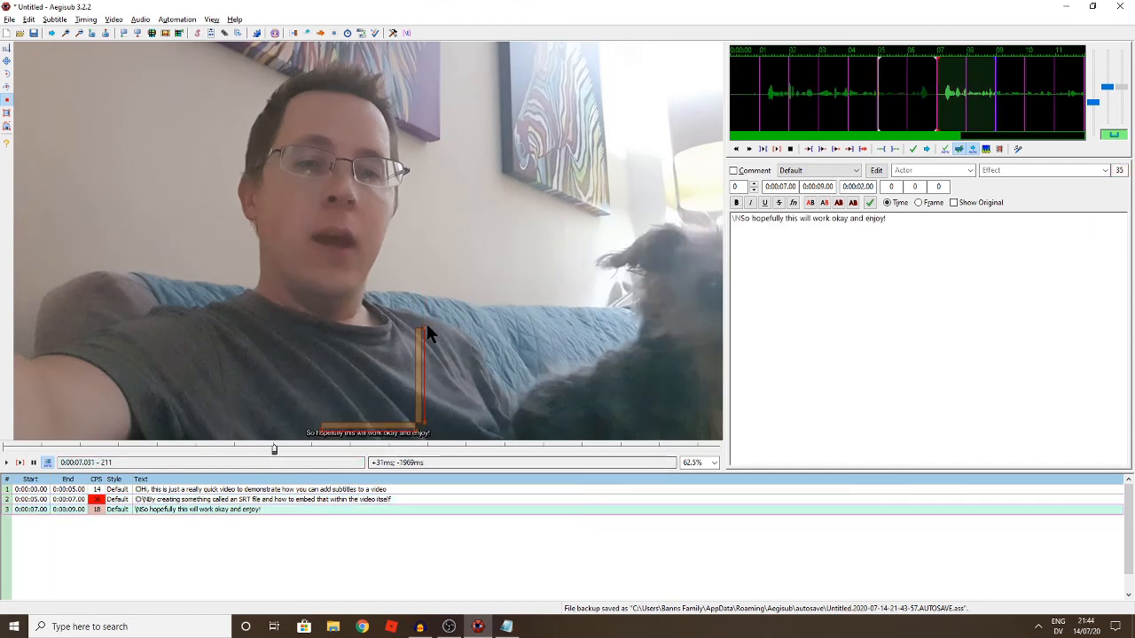
drag(426, 326, 502, 289)
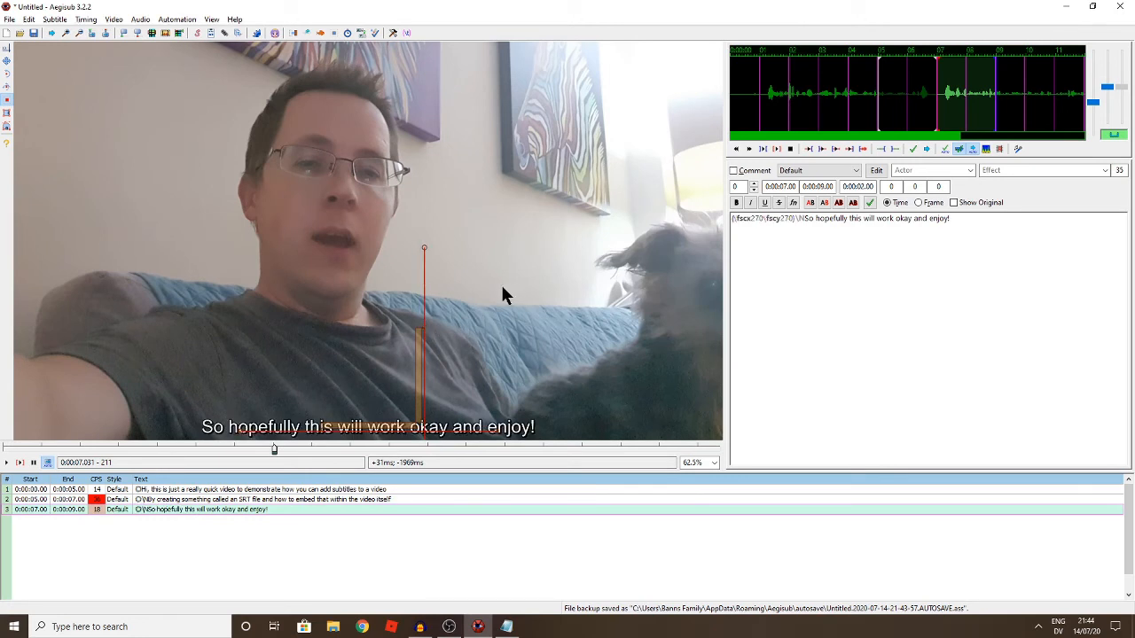
Select the first subtitle line and reduce the video preview zoom to 37.5% to widen the audio waveform.
click(404, 489)
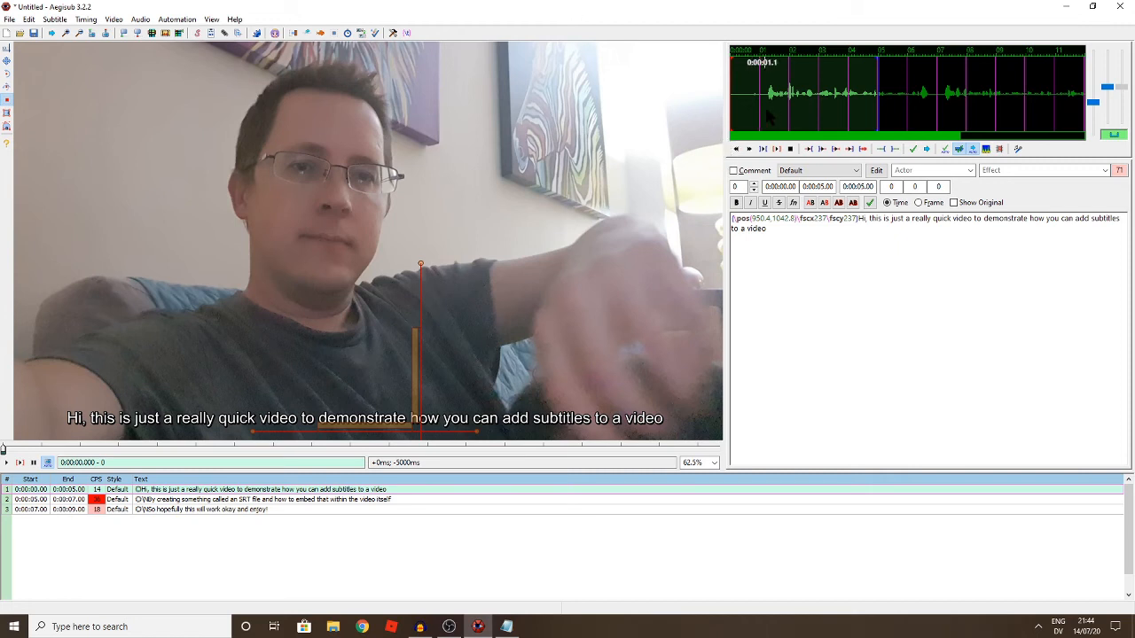
scroll(806, 105, up, 2)
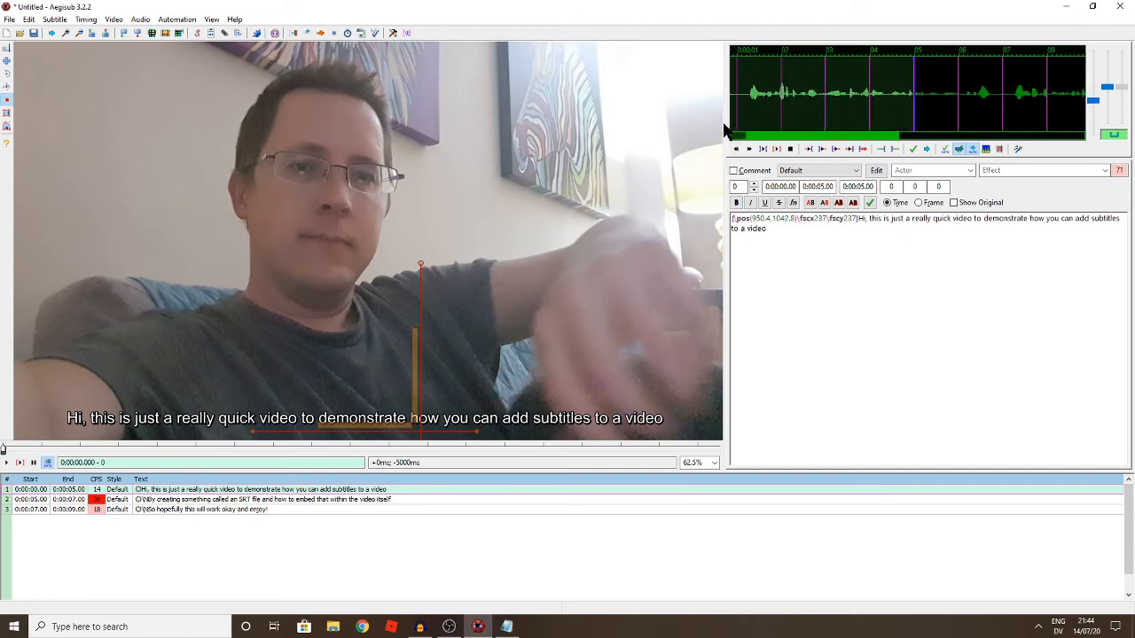
click(711, 463)
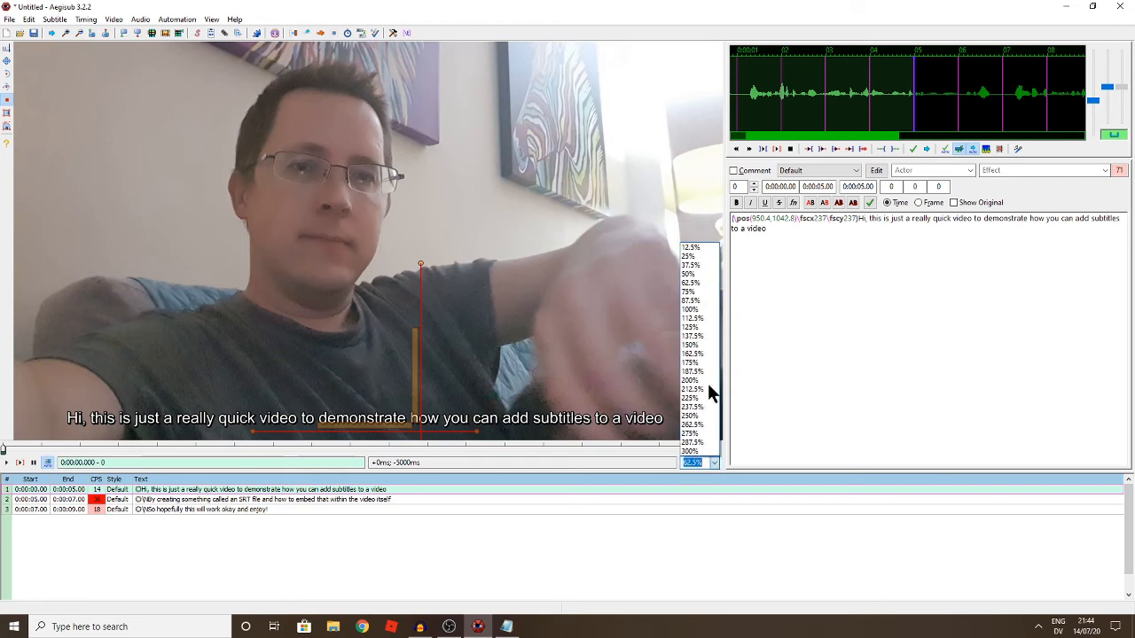
click(699, 271)
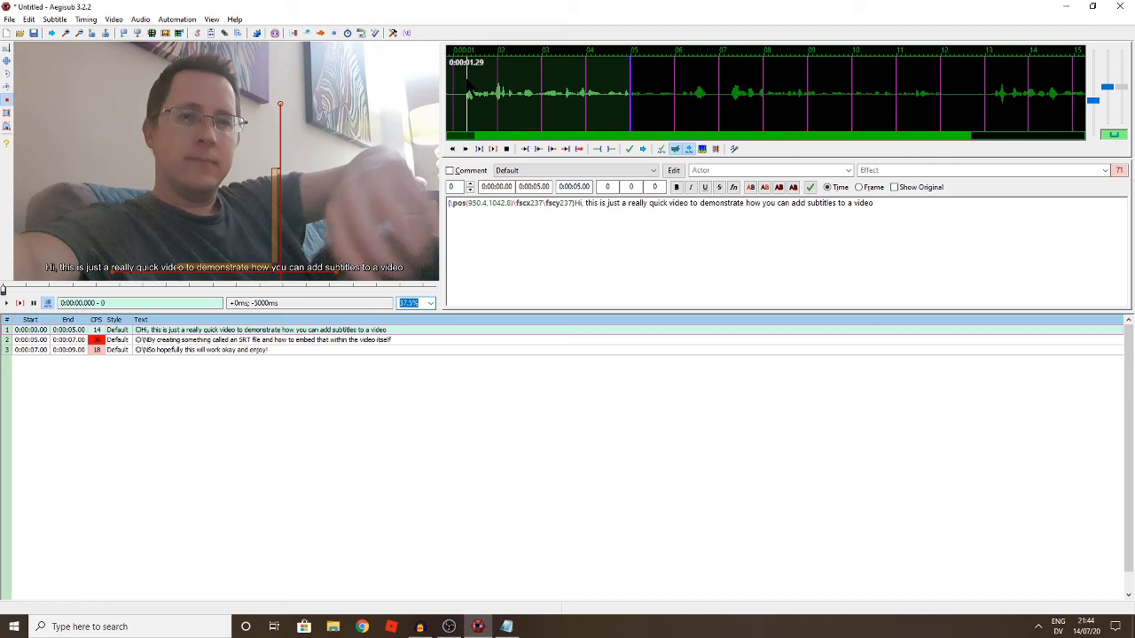
Play the video preview with its subtitles, stop it, and return to the beginning.
click(7, 304)
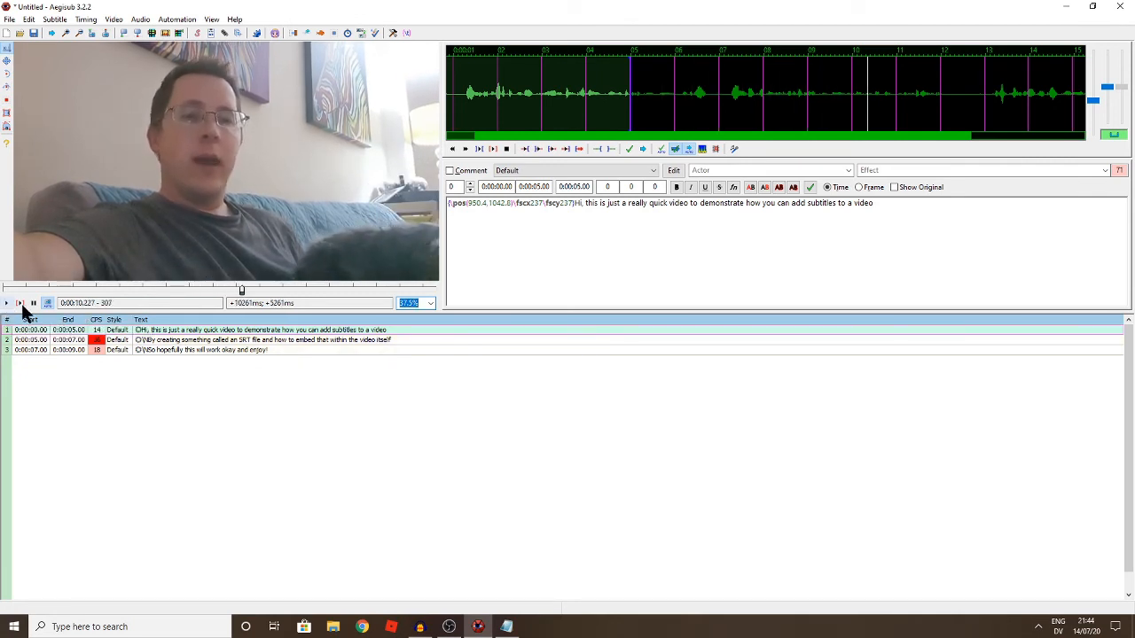
click(32, 303)
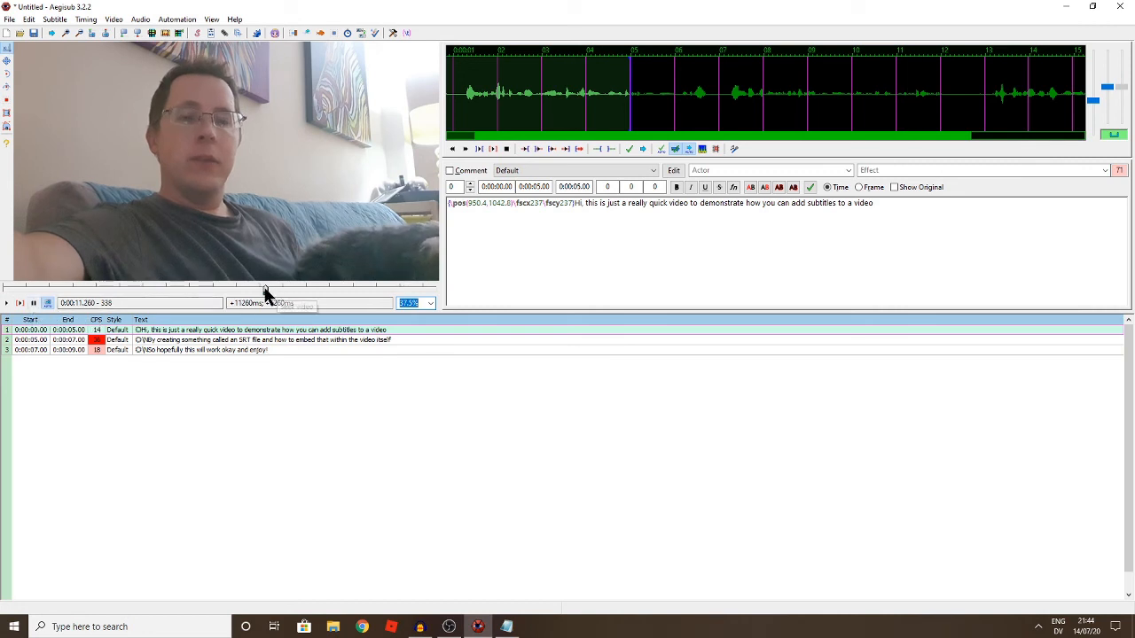
drag(266, 291, 2, 287)
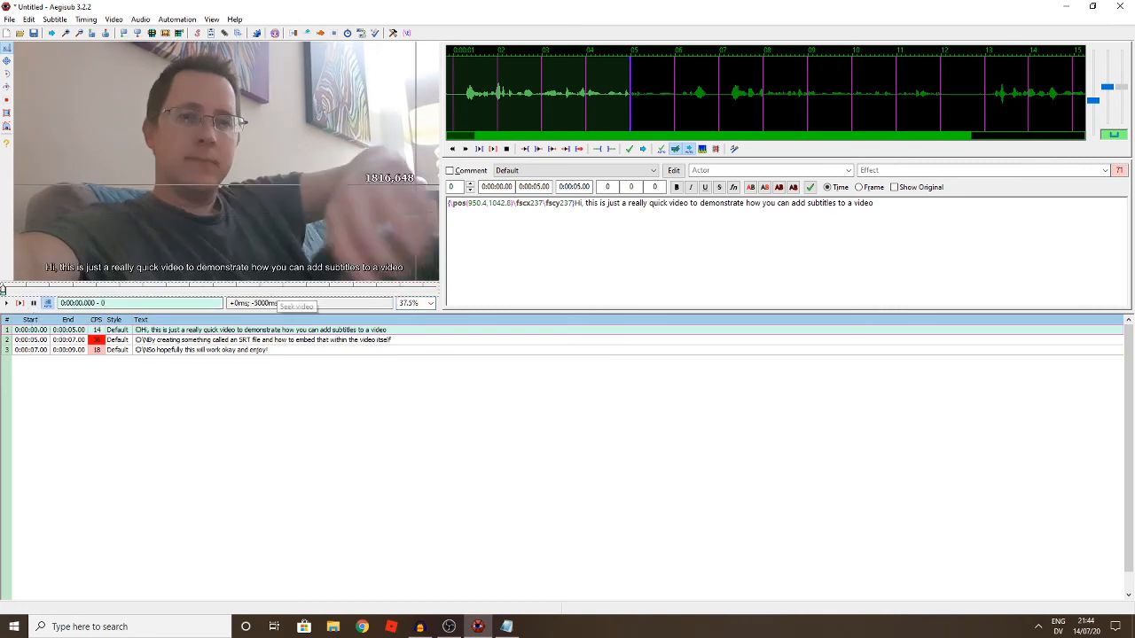
Retime the first subtitle line to its speech in the audio waveform, from about 0:00:01.21 to 0:00:06.73, and commit it.
click(477, 147)
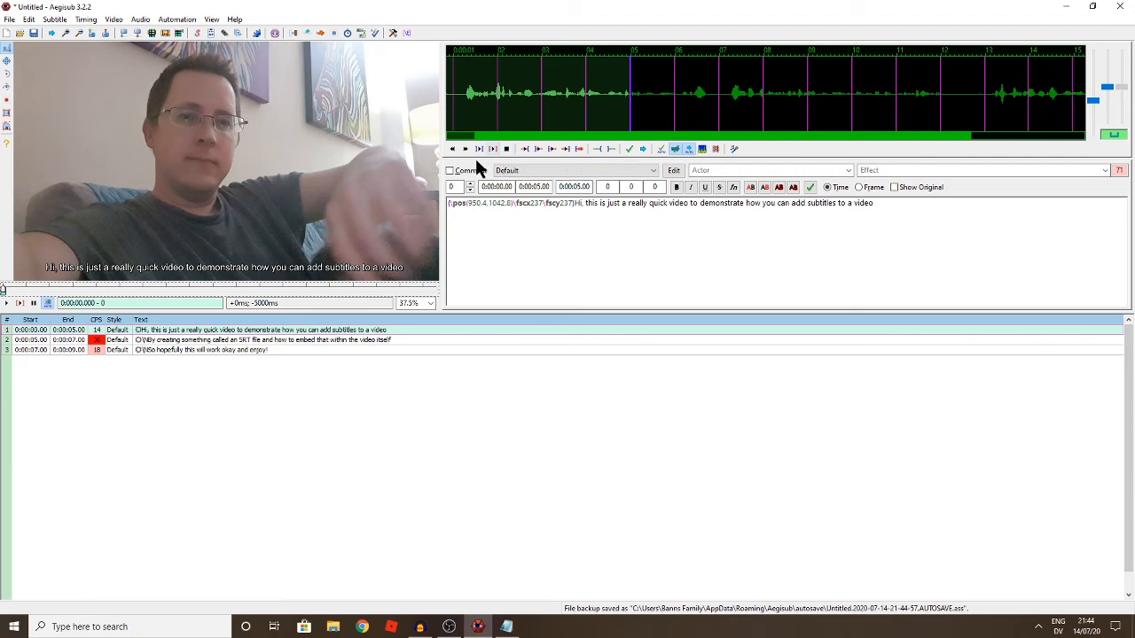
click(478, 149)
click(493, 150)
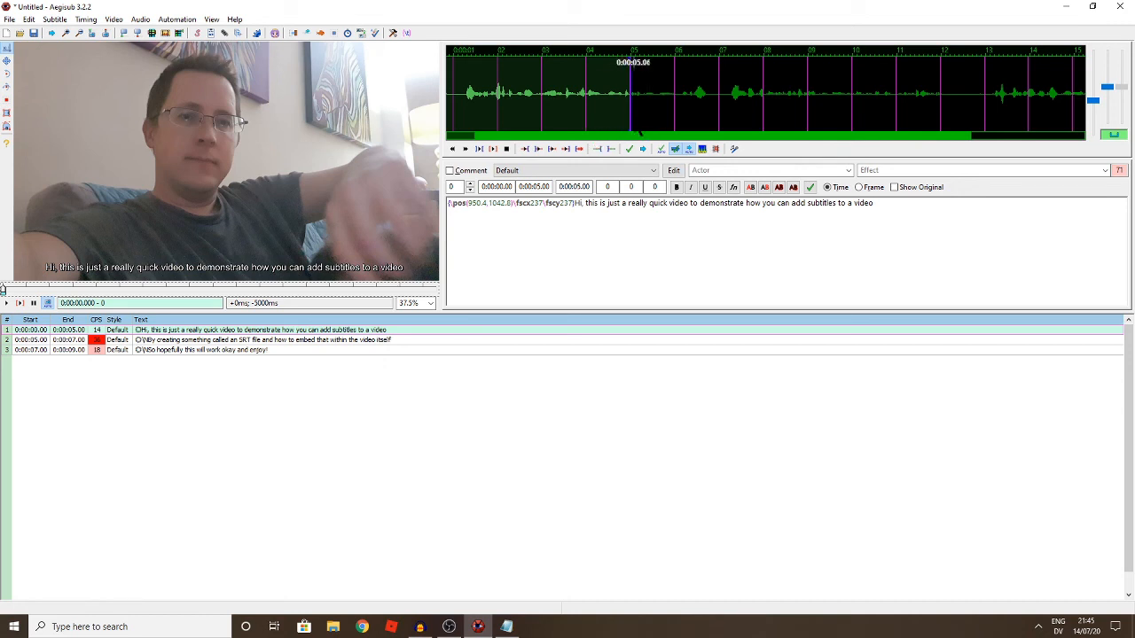
click(464, 117)
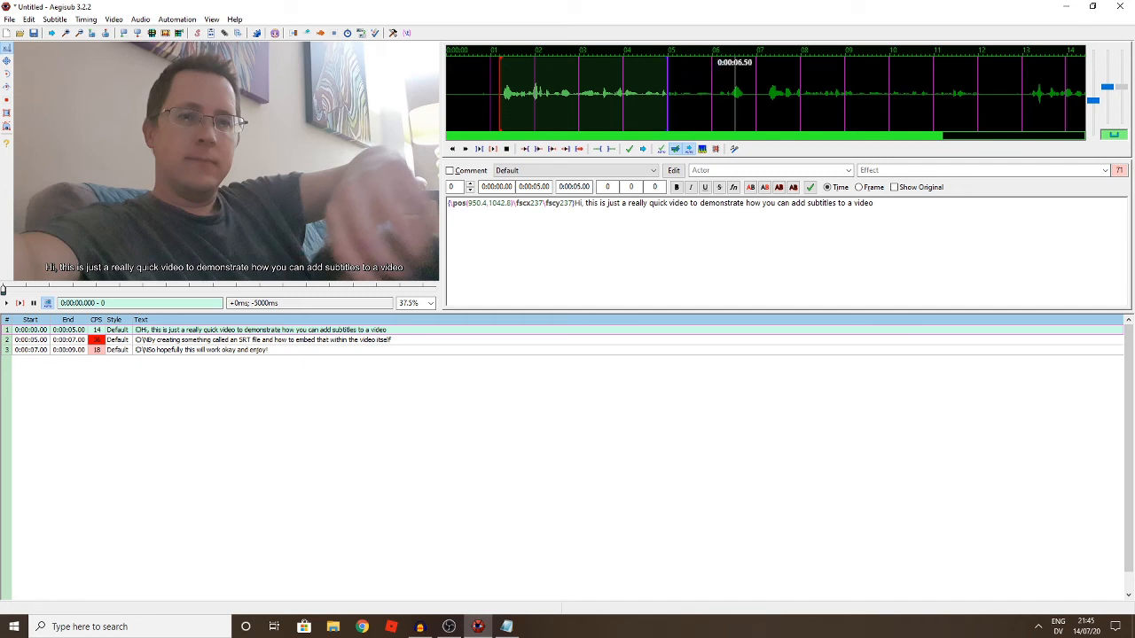
right_click(741, 89)
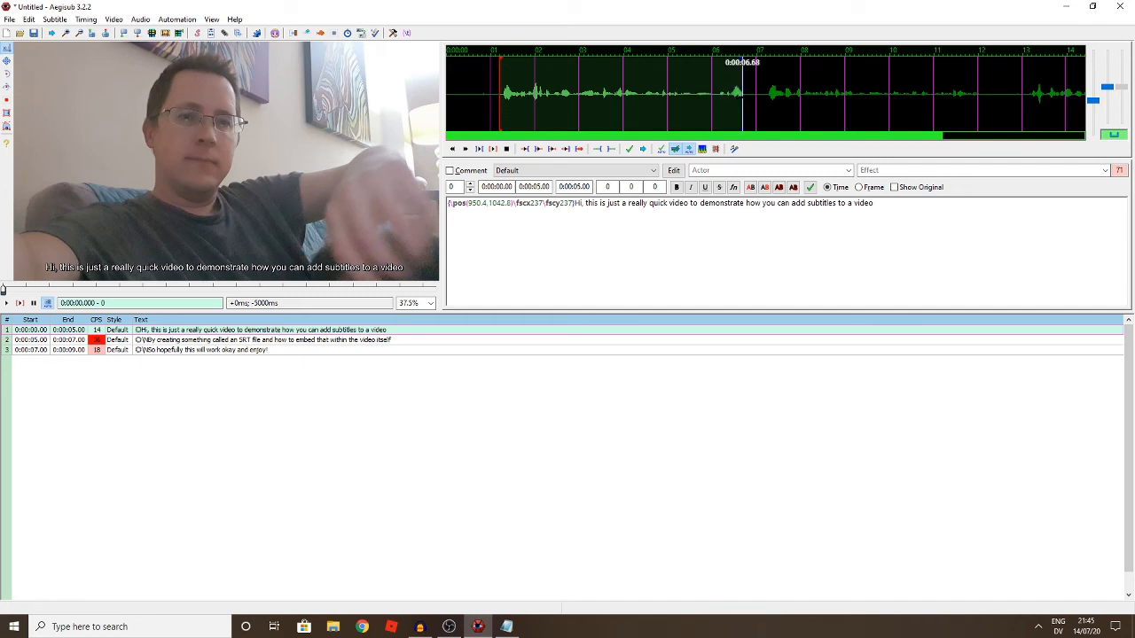
click(479, 147)
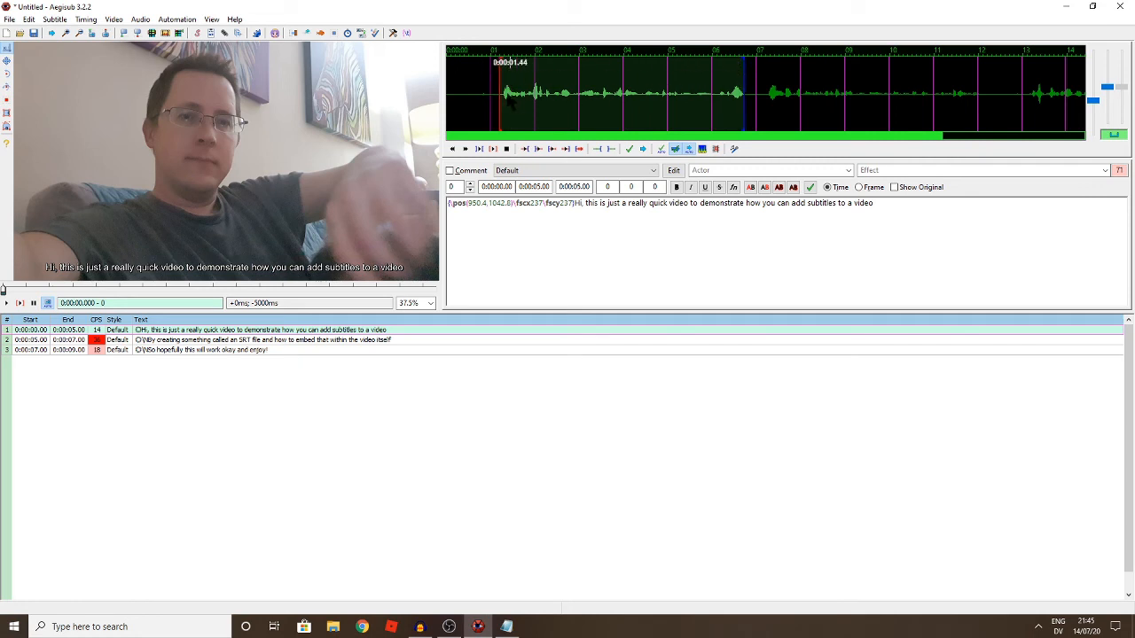
click(628, 145)
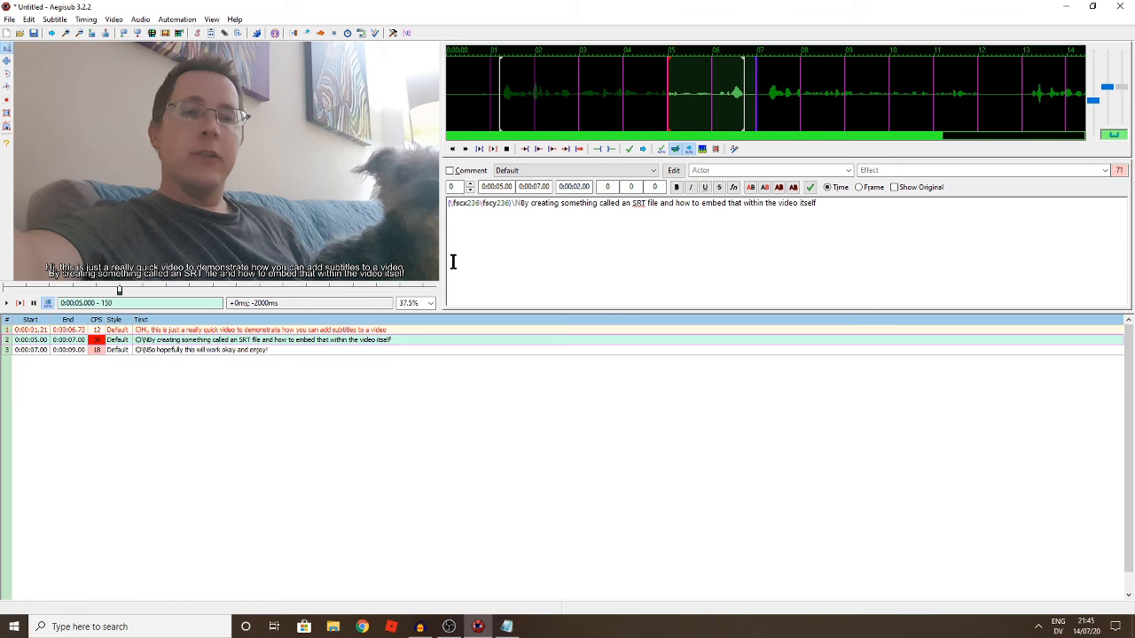
Retime the second subtitle line to its speech in the audio waveform, from about 0:00:07.18 to 0:00:12.12, and commit it.
click(298, 334)
click(299, 336)
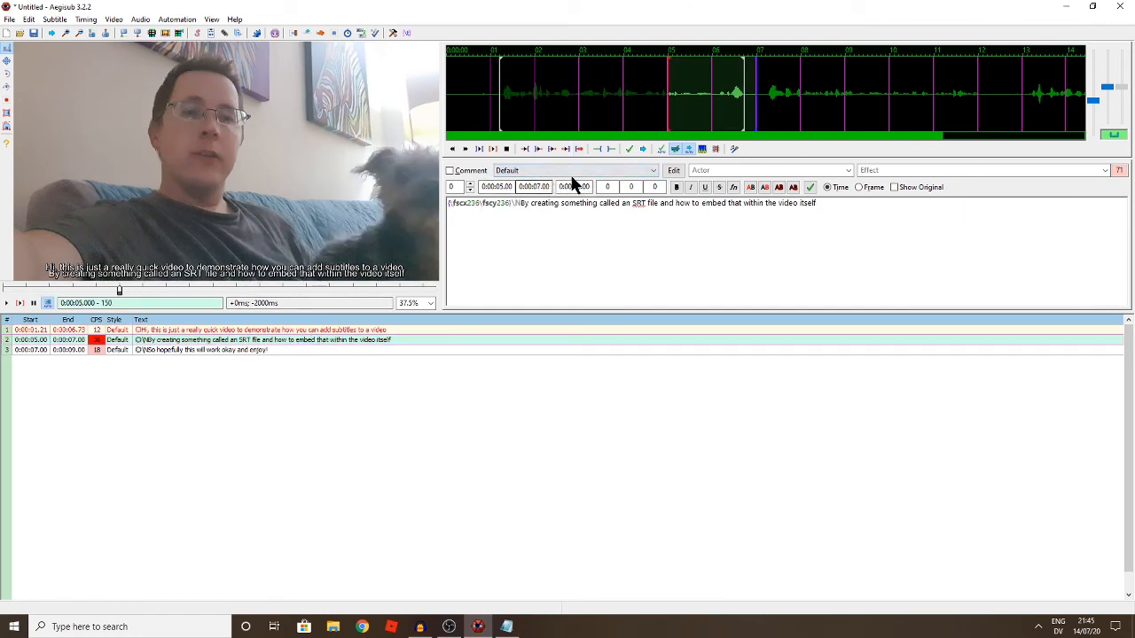
click(477, 149)
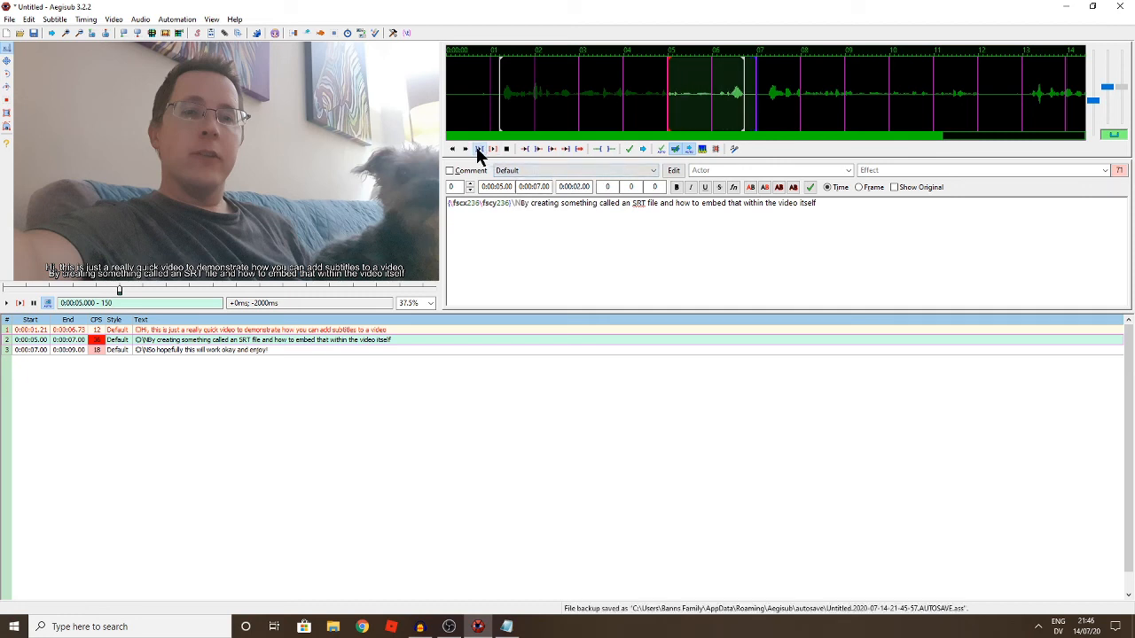
click(761, 104)
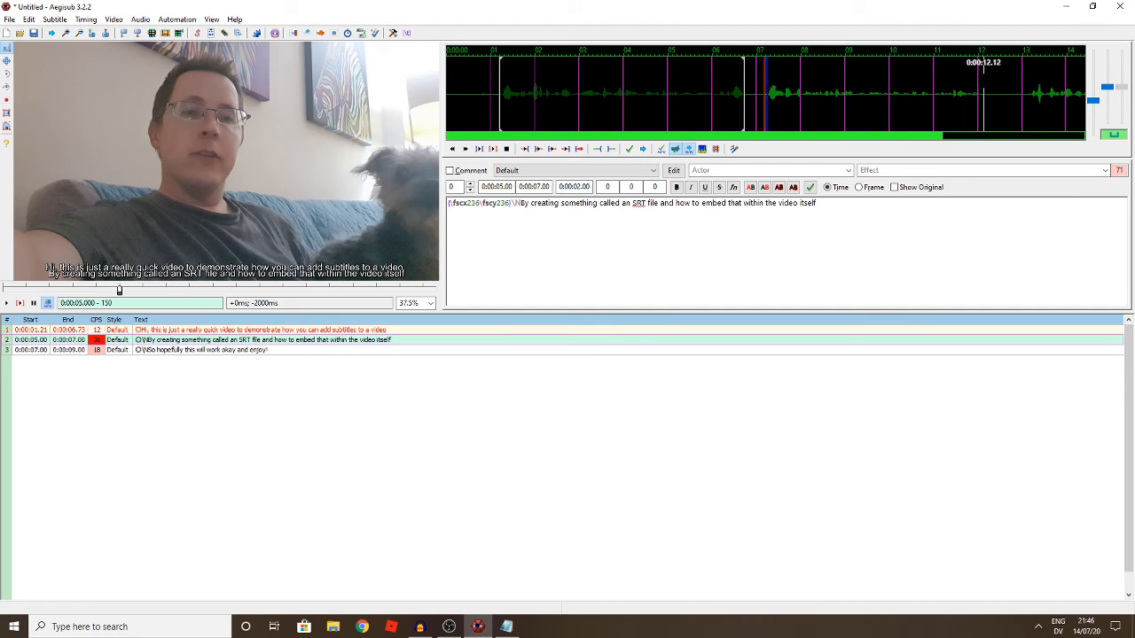
right_click(982, 93)
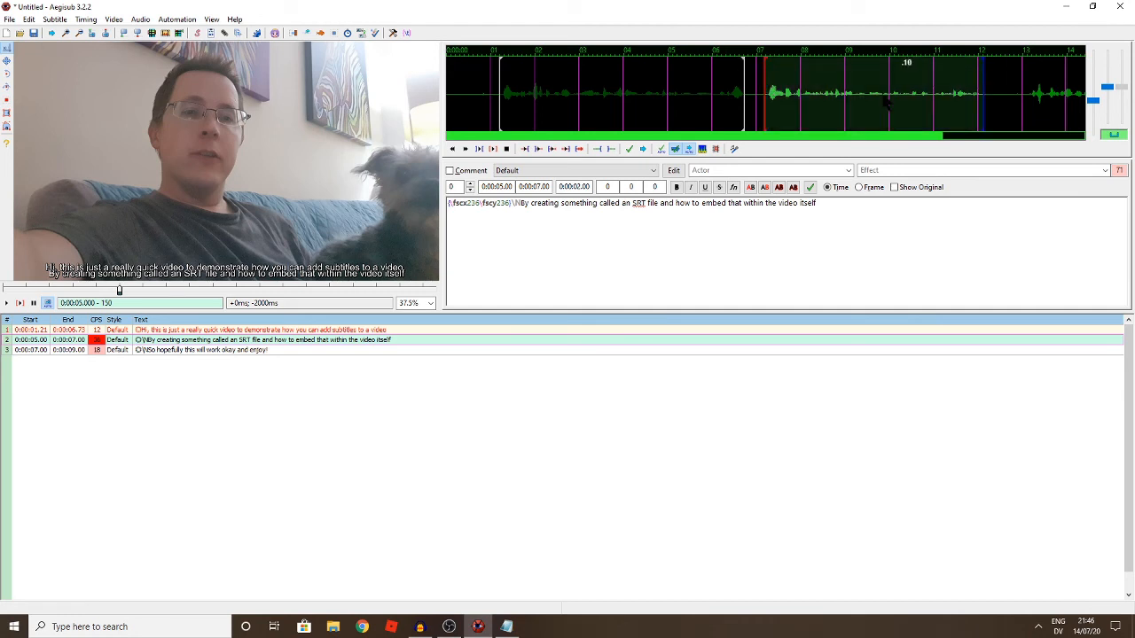
click(479, 148)
key(Return)
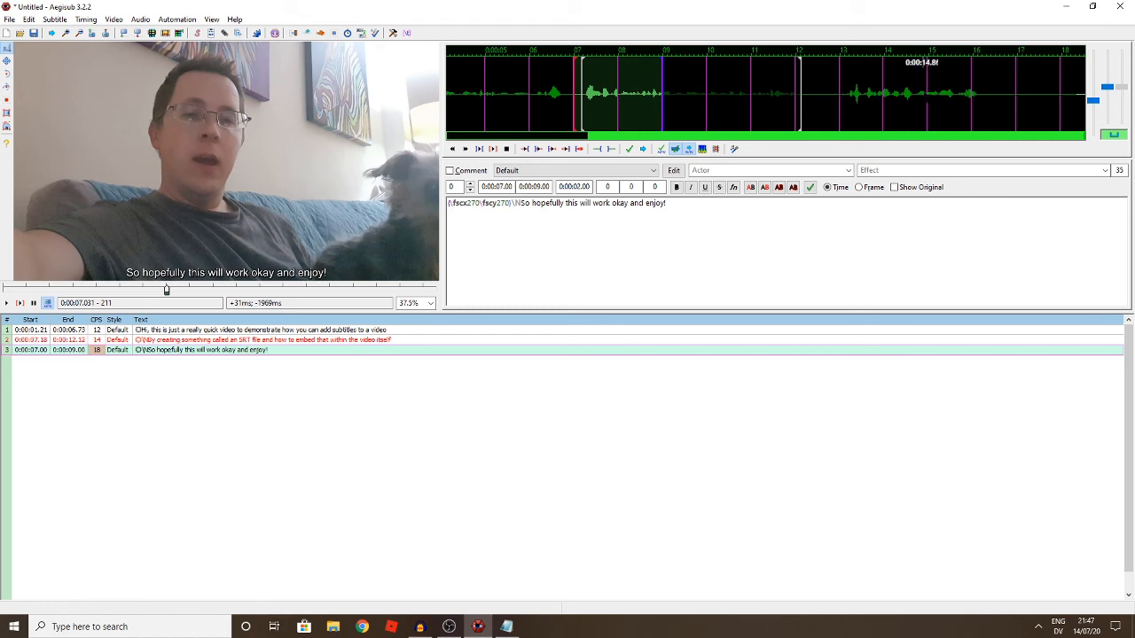
Retime the third subtitle line to run from about 0:00:13.09 to 0:00:16.12, commit it, and delete the empty fourth line.
click(845, 99)
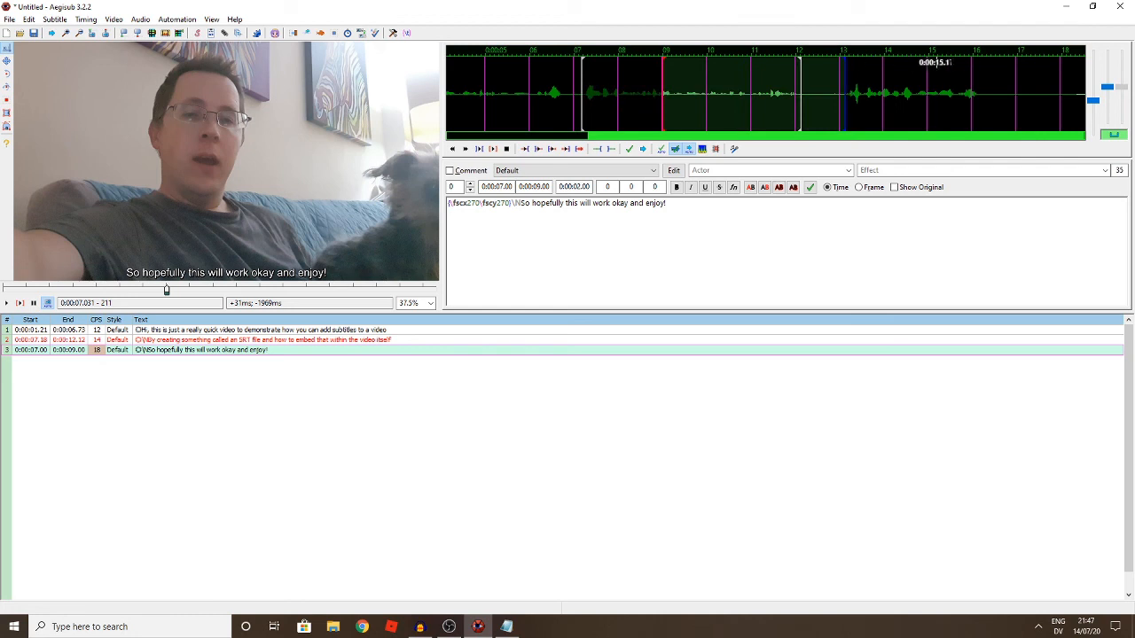
right_click(978, 100)
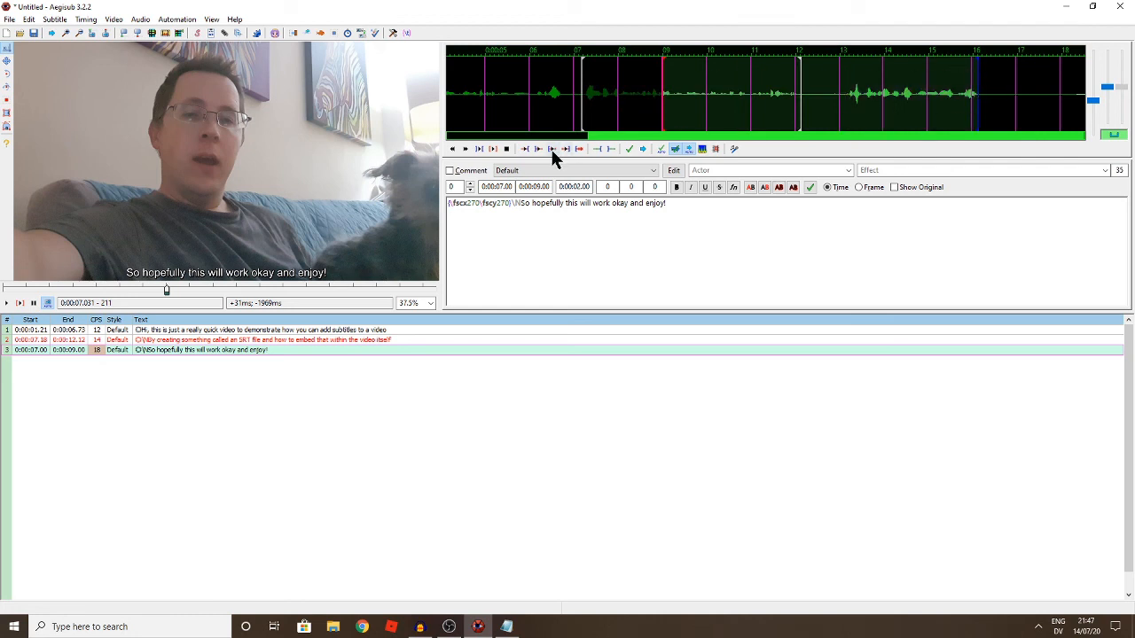
click(479, 148)
click(846, 111)
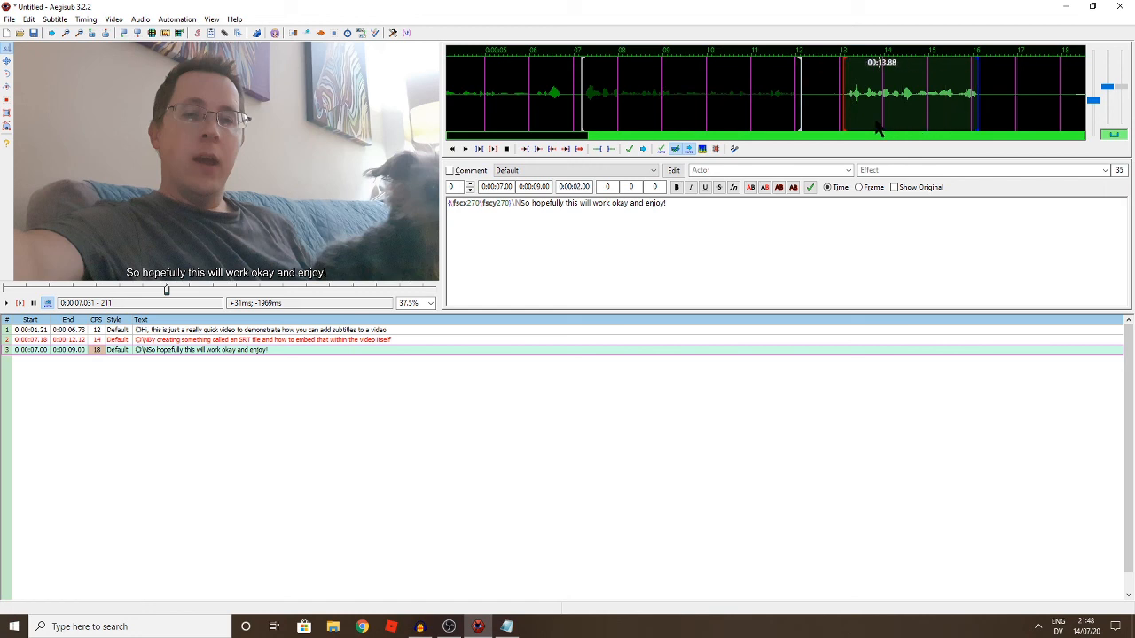
click(811, 188)
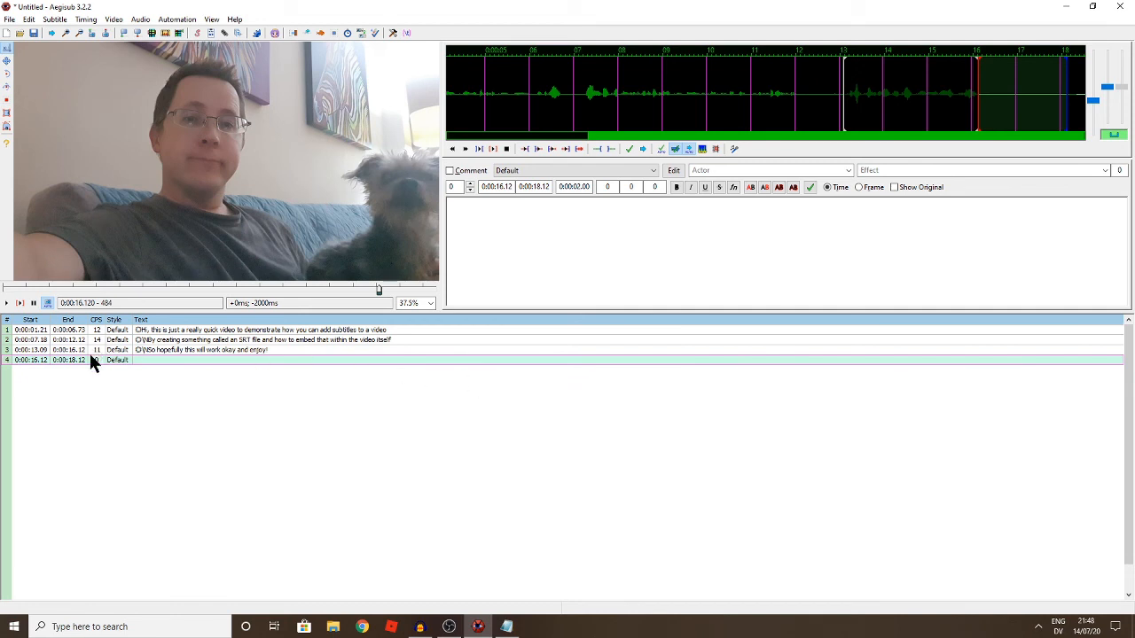
right_click(162, 359)
click(175, 350)
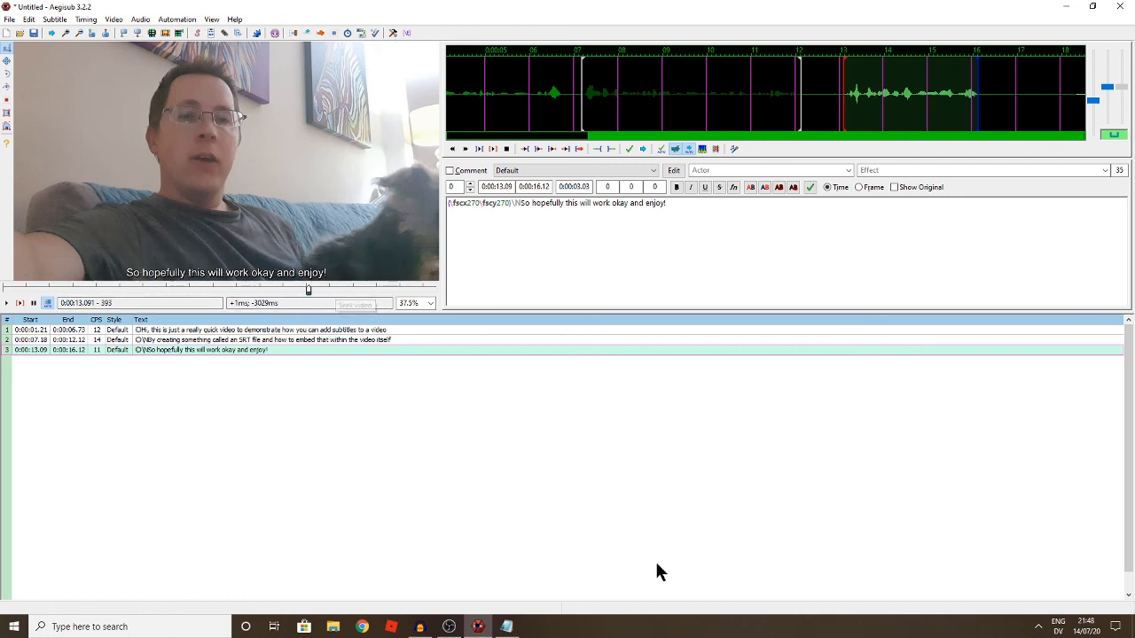
Play the video from the beginning to check the retimed subtitles against the speech.
mouse_move(478, 628)
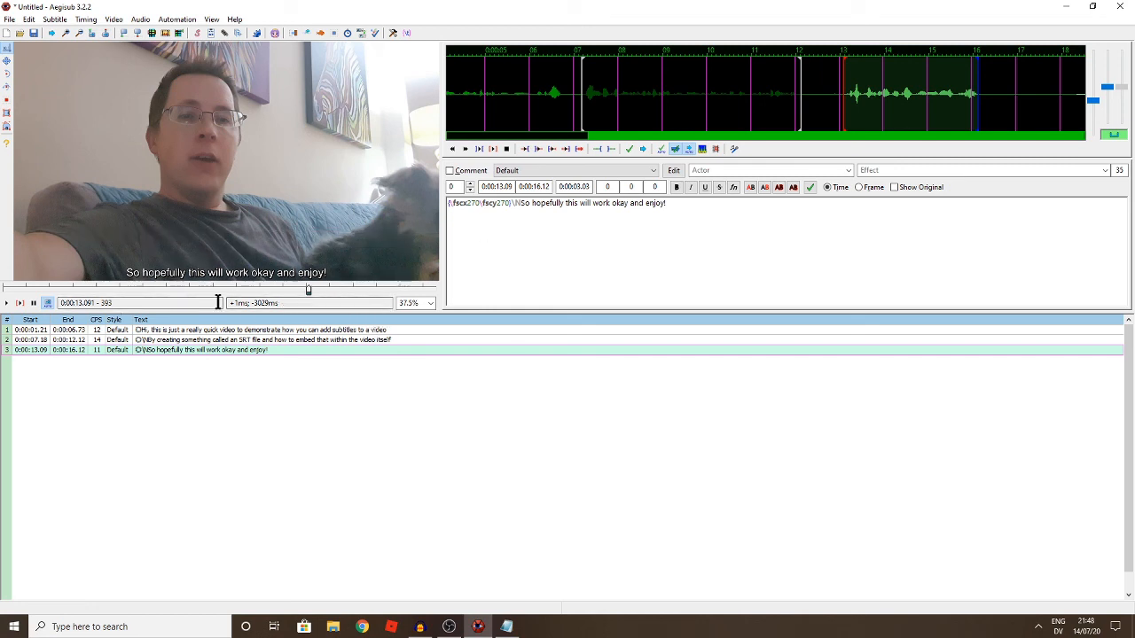
click(7, 303)
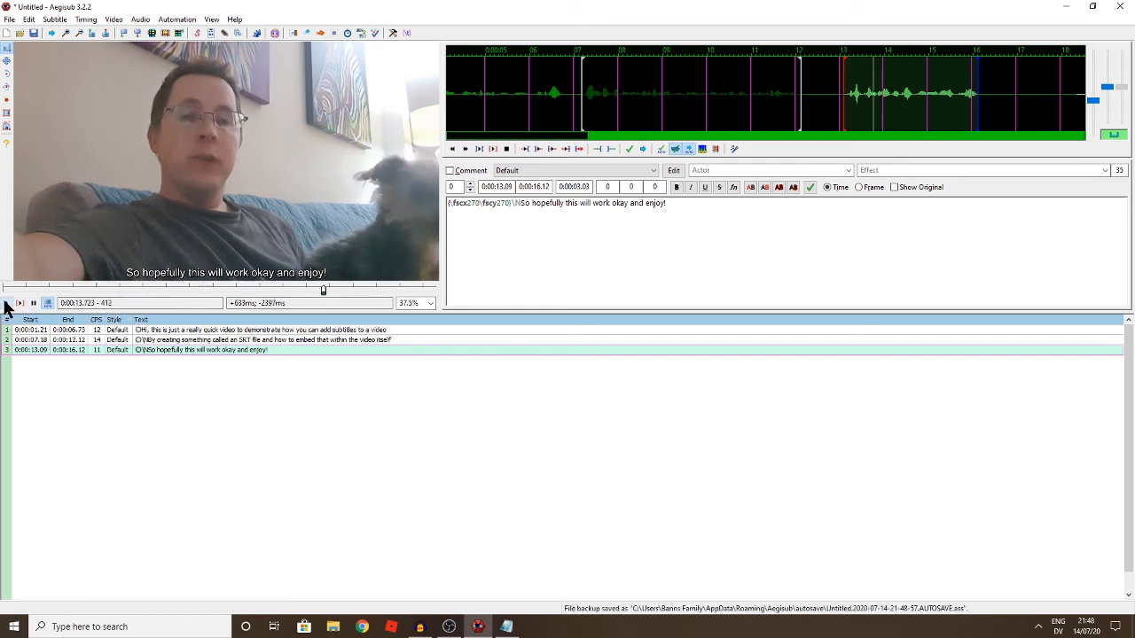
click(29, 306)
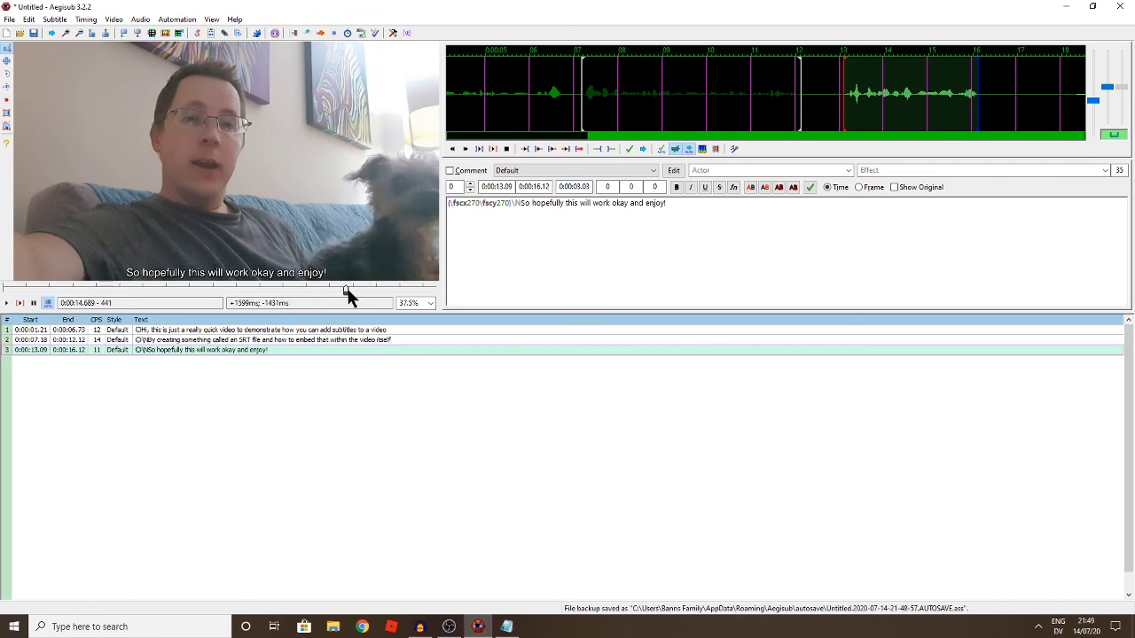
click(328, 290)
drag(327, 290, 1, 290)
click(6, 303)
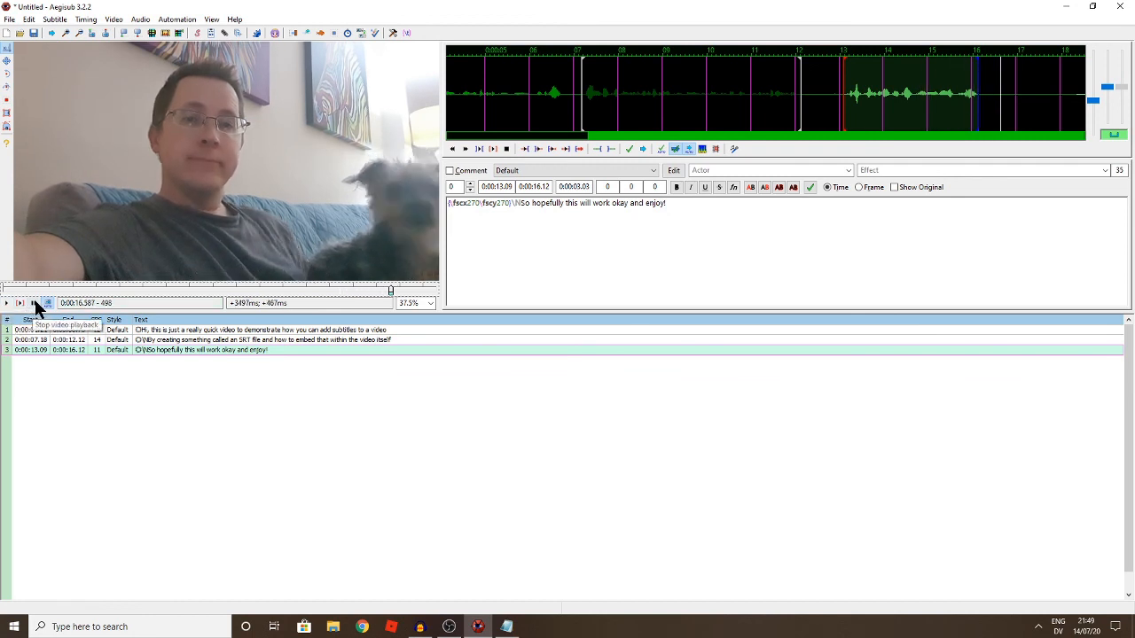
Review the Default style's font, colour and alignment settings for the first subtitle line, and look over the subtitle saving and export options.
click(352, 330)
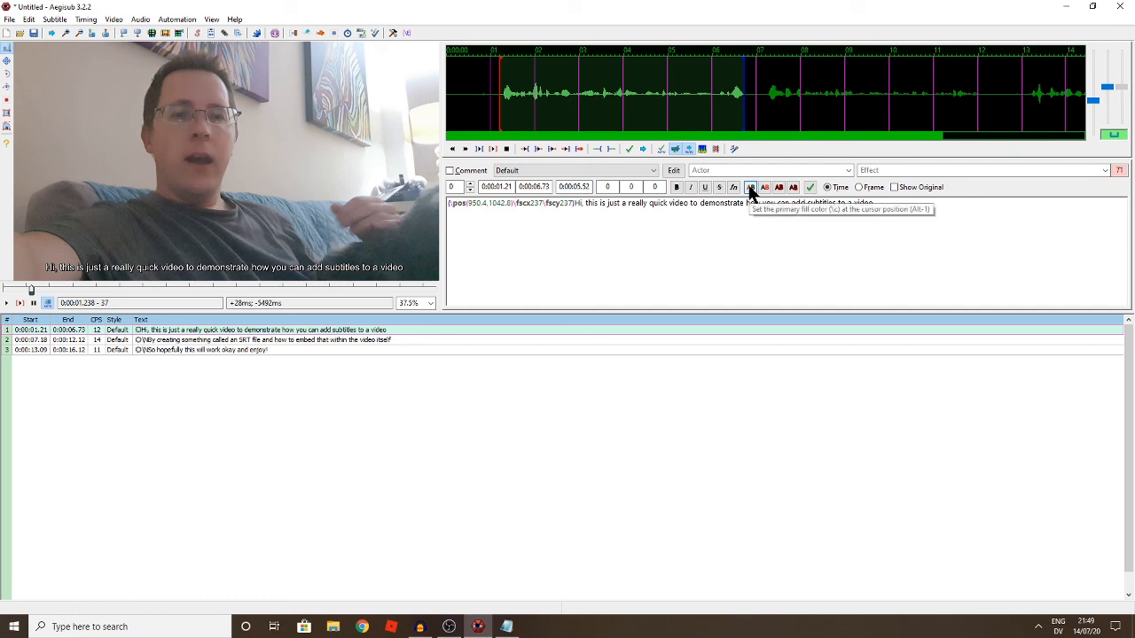
click(667, 169)
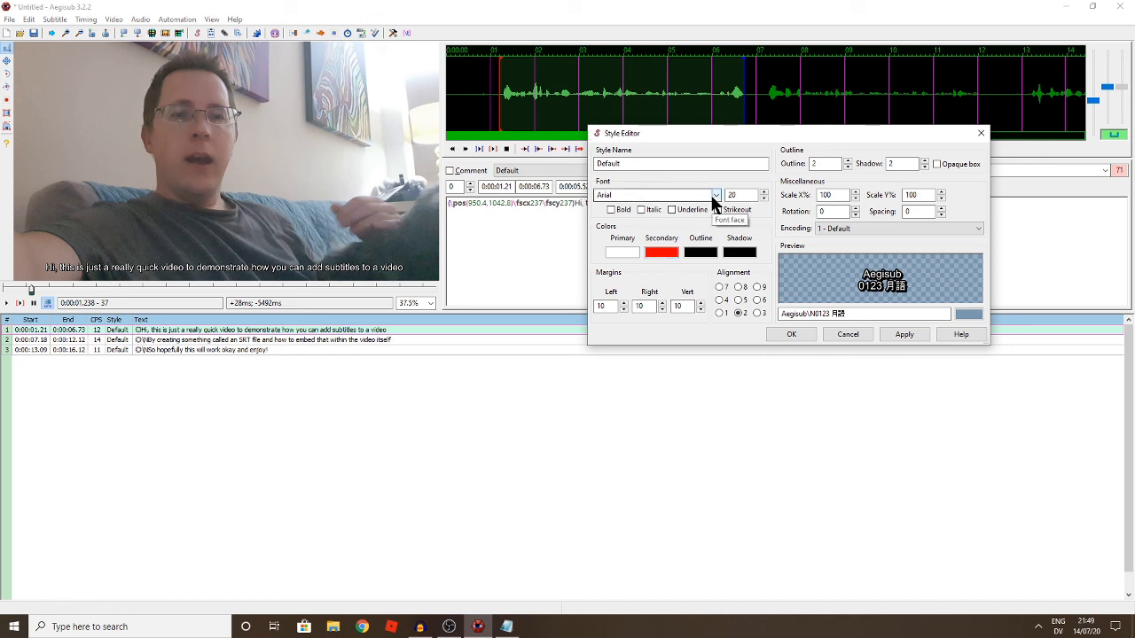
click(847, 335)
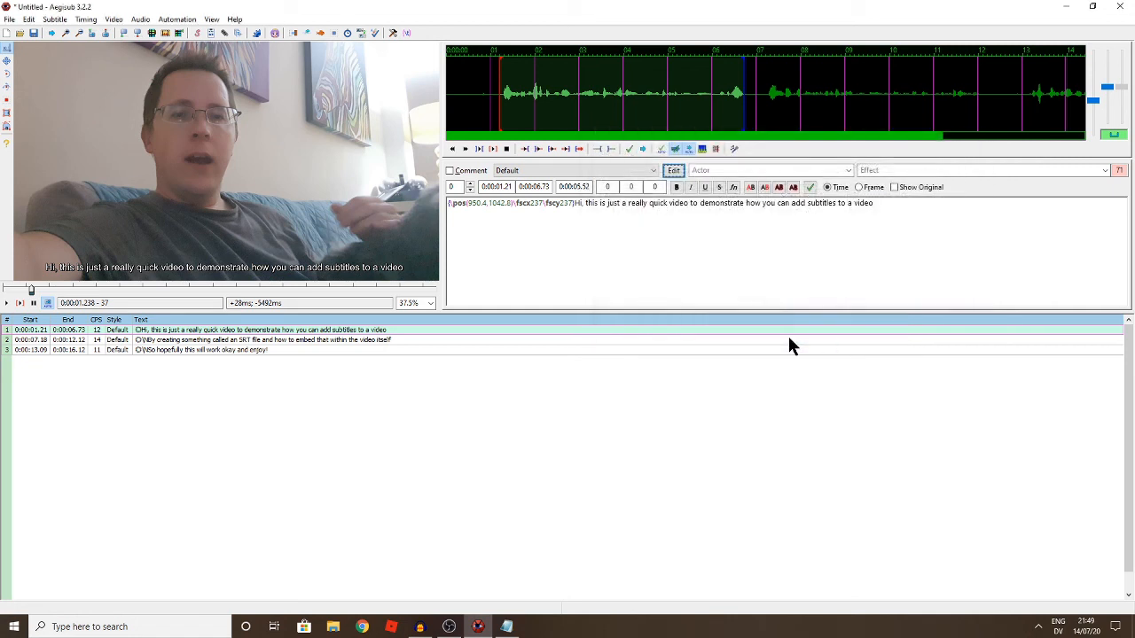
click(9, 18)
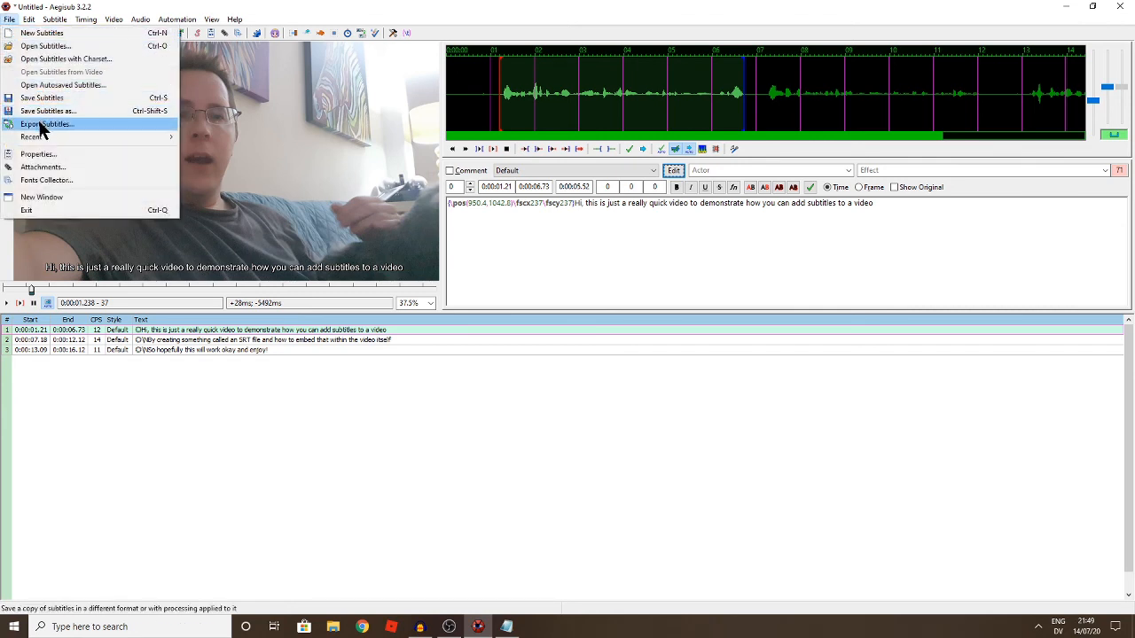
click(369, 381)
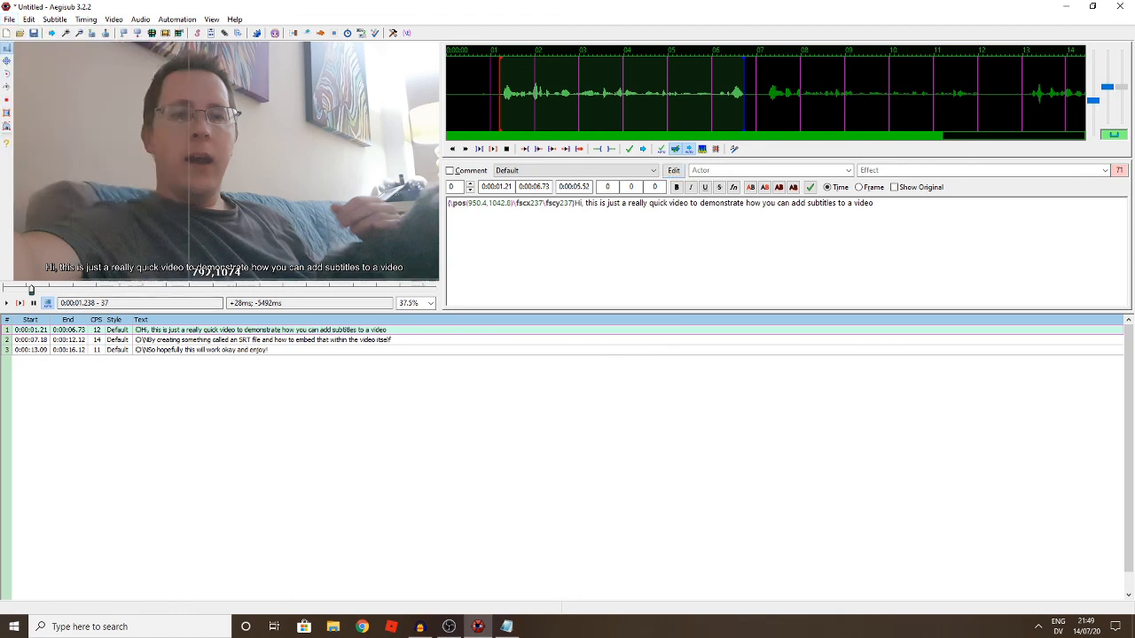